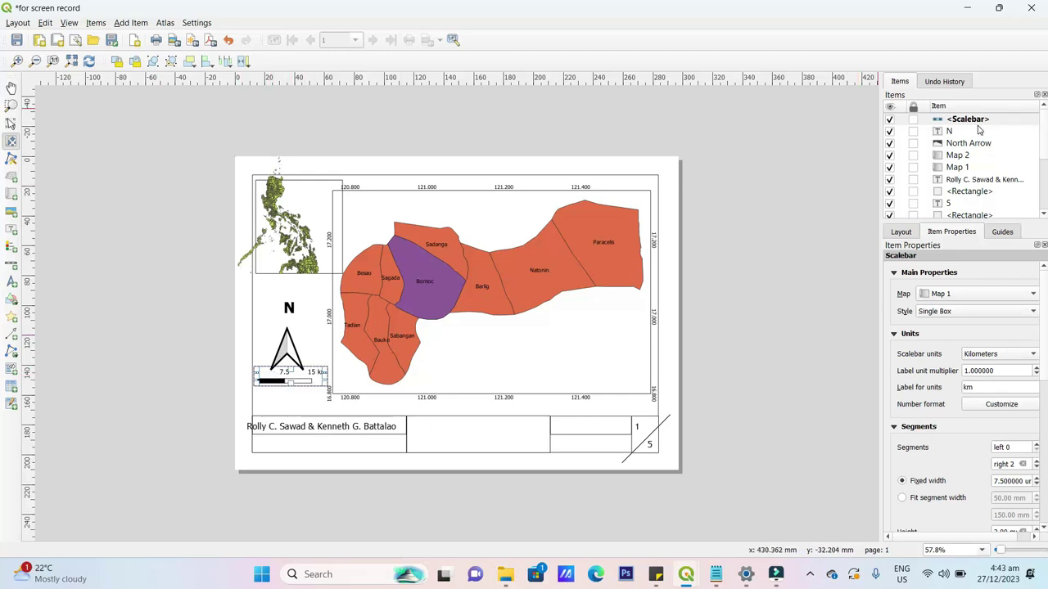
Try linking the scale bar to Map 2, and link it back to Map 1
left_click(978, 296)
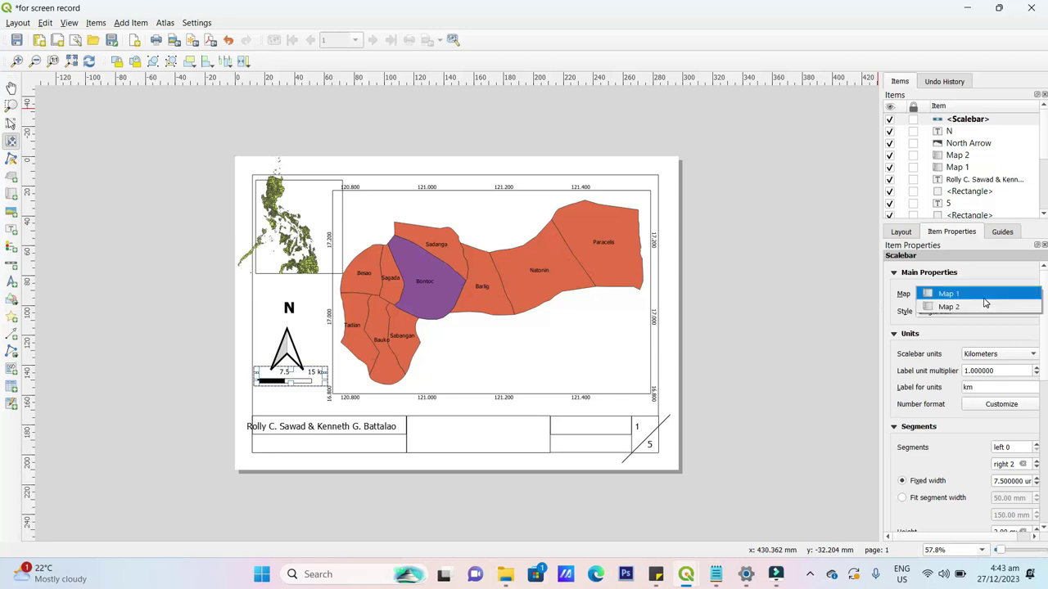
left_click(975, 308)
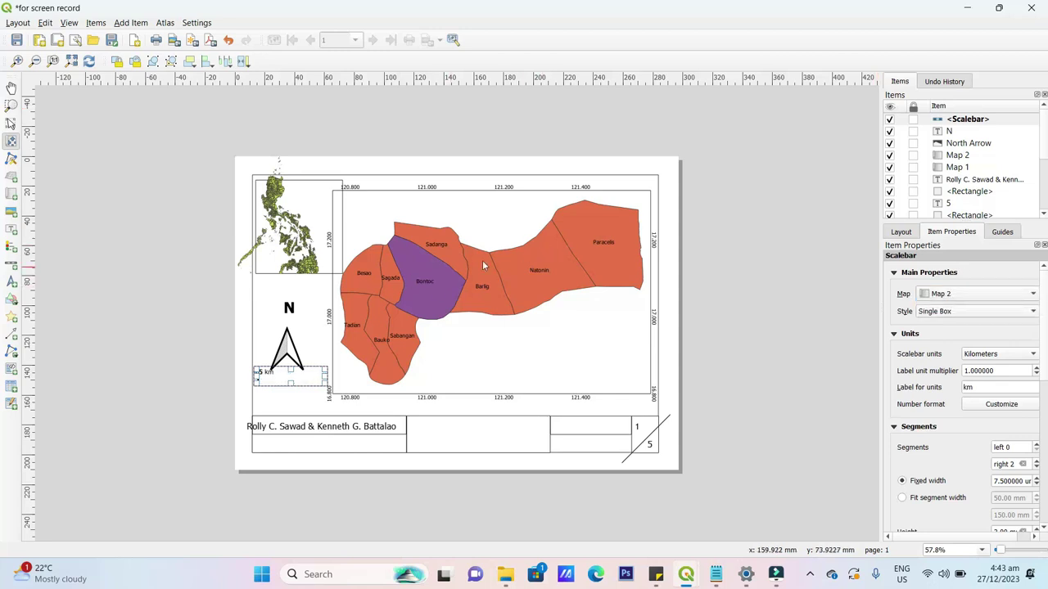
left_click(979, 293)
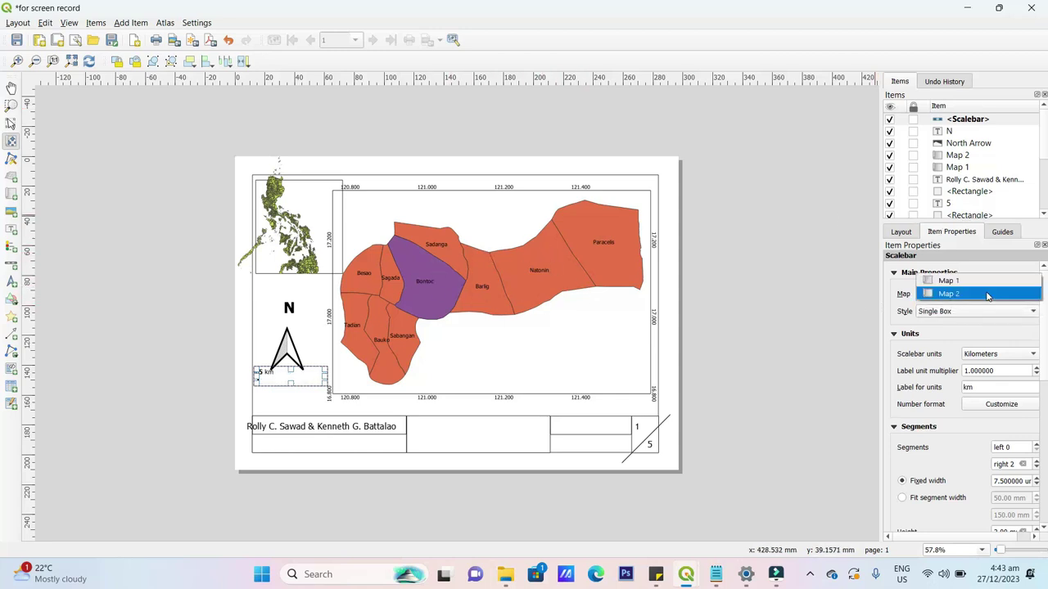
left_click(981, 279)
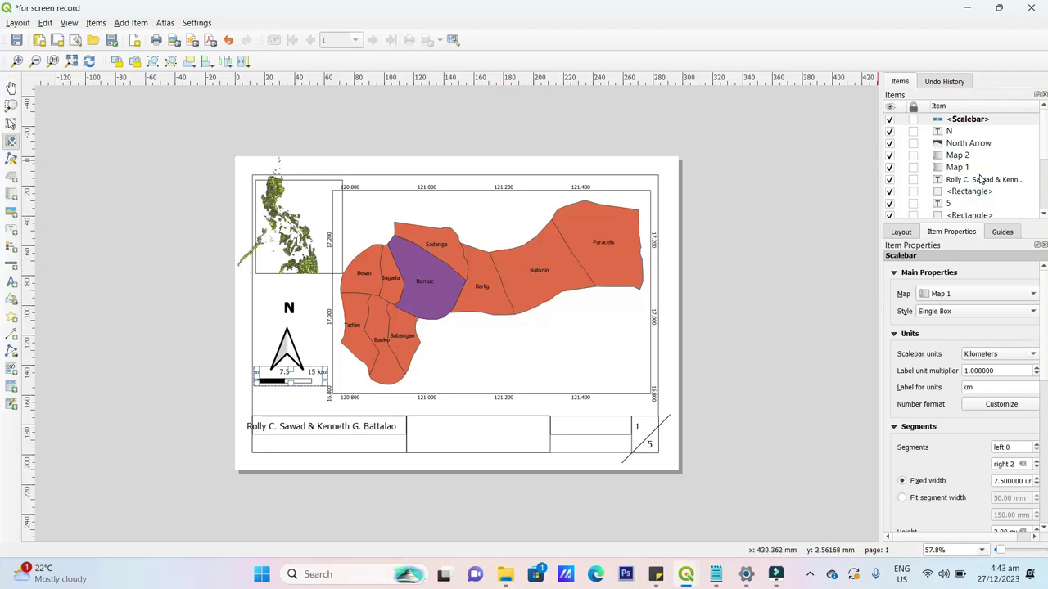
Toggle the visibility of Map 1 and Map 2 off and on to identify which map each one is
left_click_drag(1046, 147, 1044, 215)
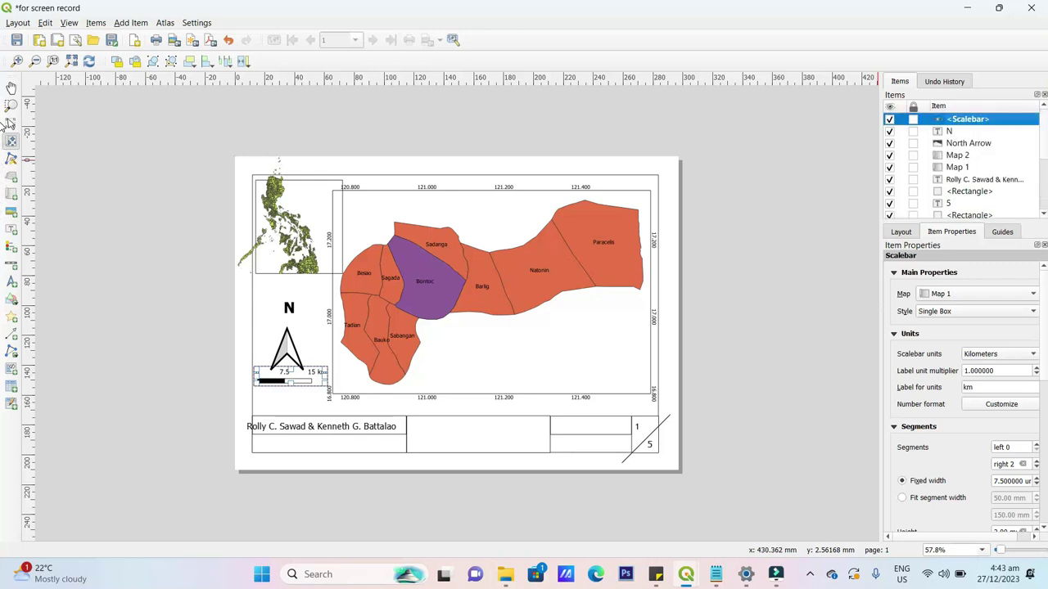
left_click(889, 167)
left_click(889, 168)
left_click(889, 168)
left_click(890, 168)
left_click(890, 155)
left_click(891, 155)
left_click(890, 155)
left_click(890, 156)
Compare the scale bar linked to Map 2 with the one linked to Map 1, leaving Map 1 assigned
left_click(966, 294)
left_click(964, 306)
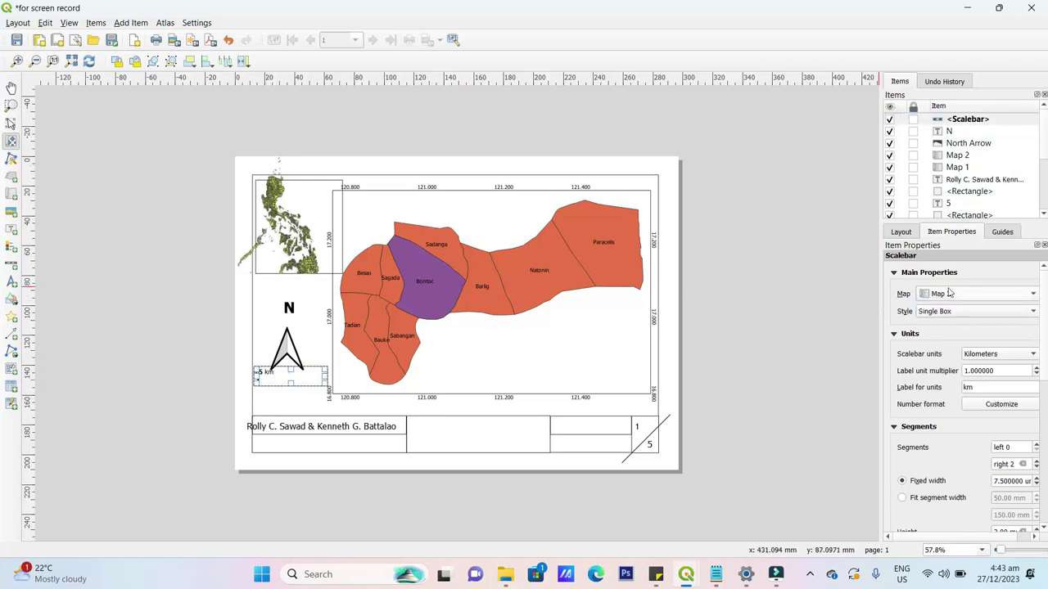
left_click(949, 293)
left_click(941, 282)
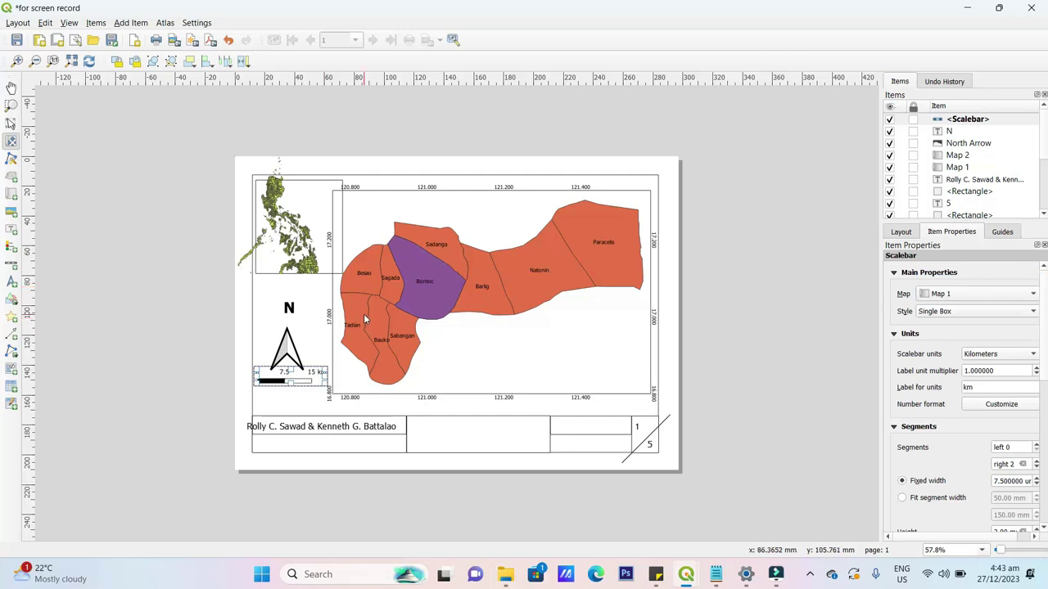
Switch to the main QGIS project window and add LandCover_w84.shp from the Landcover_2006 folder to the map
mouse_move(686, 573)
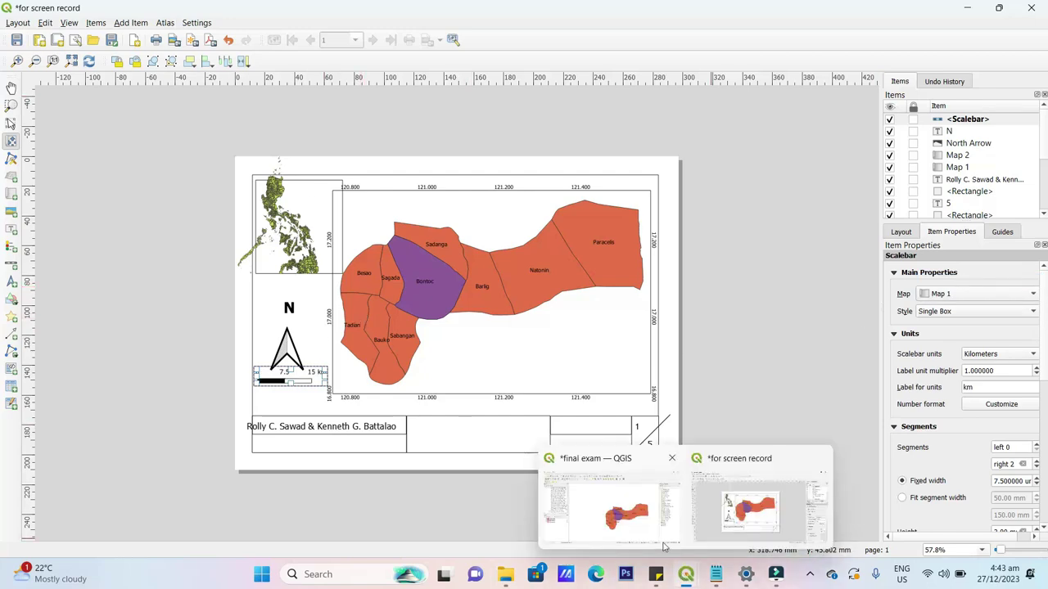
left_click(661, 532)
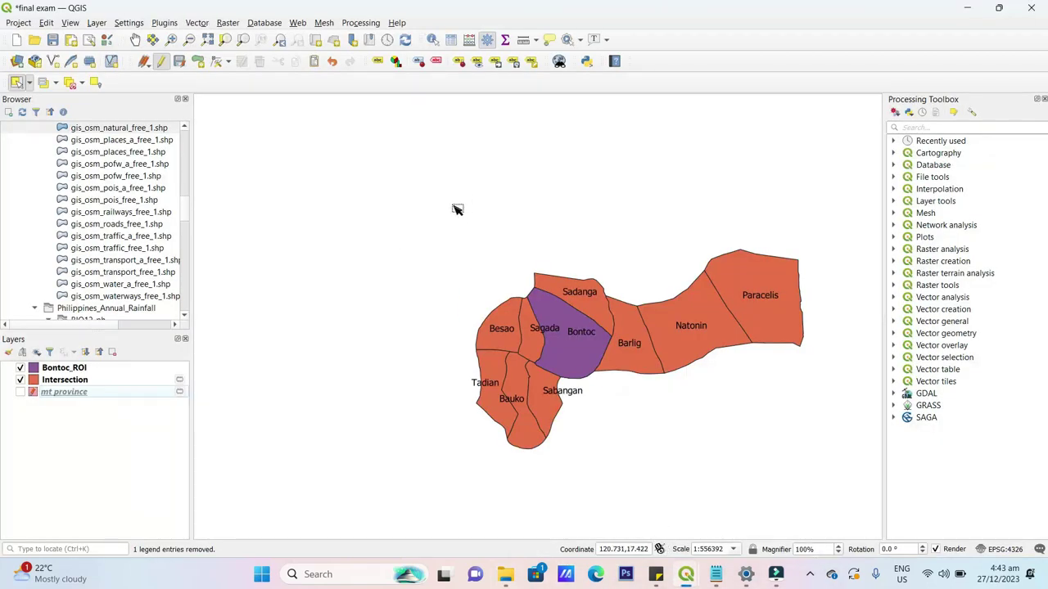
scroll(120, 246, "up", 3)
scroll(123, 242, "up", 10)
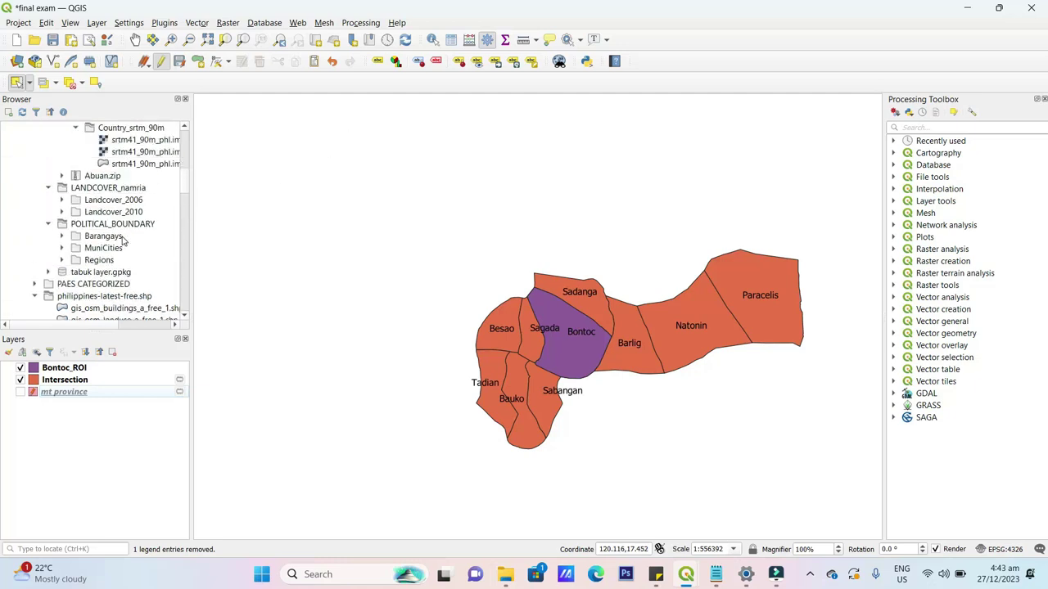
scroll(131, 235, "down", 1)
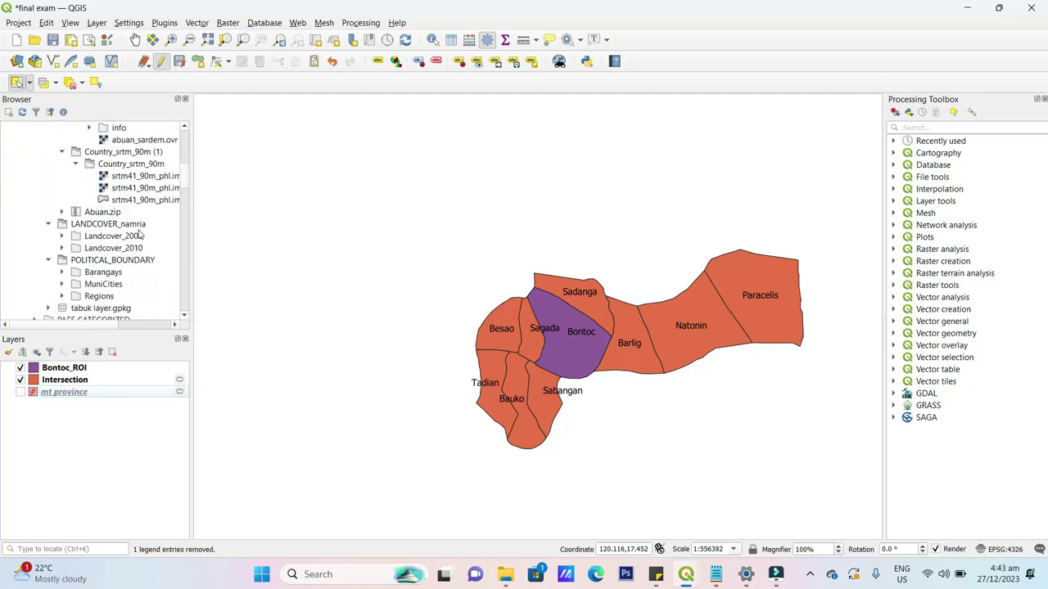
double_click(115, 236)
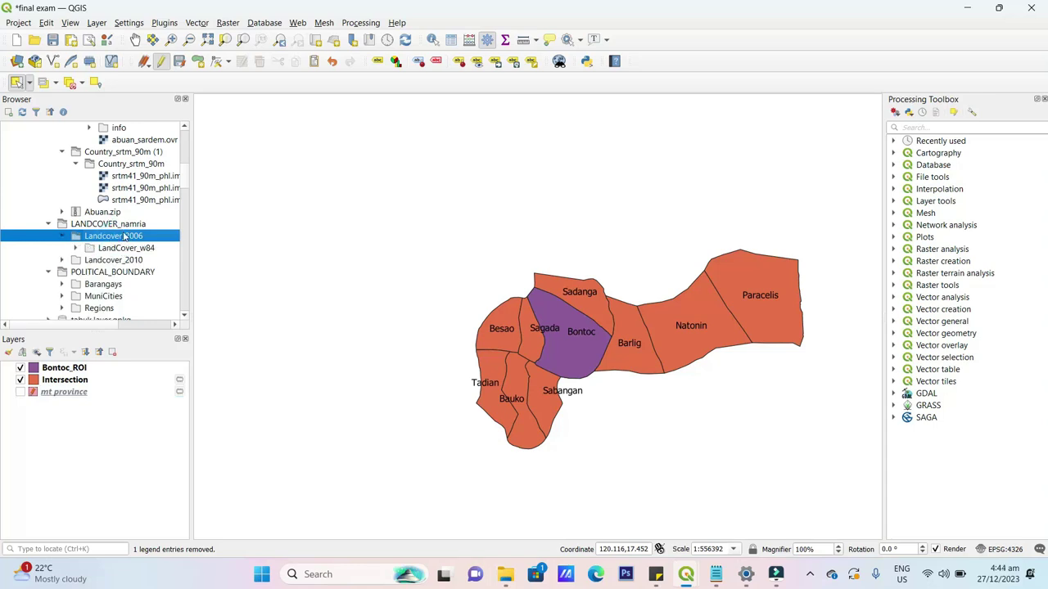
double_click(128, 248)
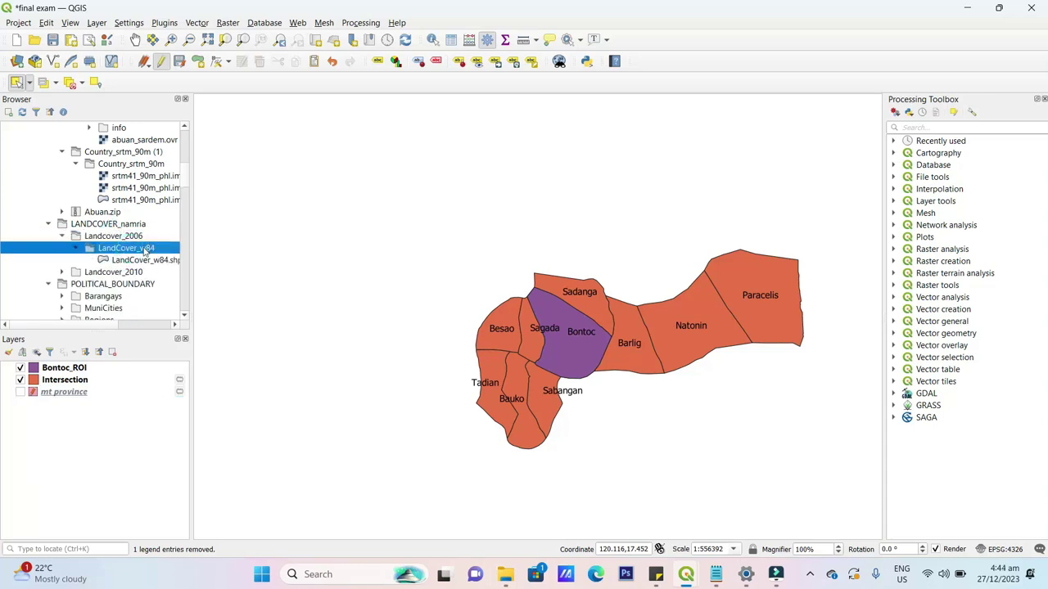
double_click(148, 260)
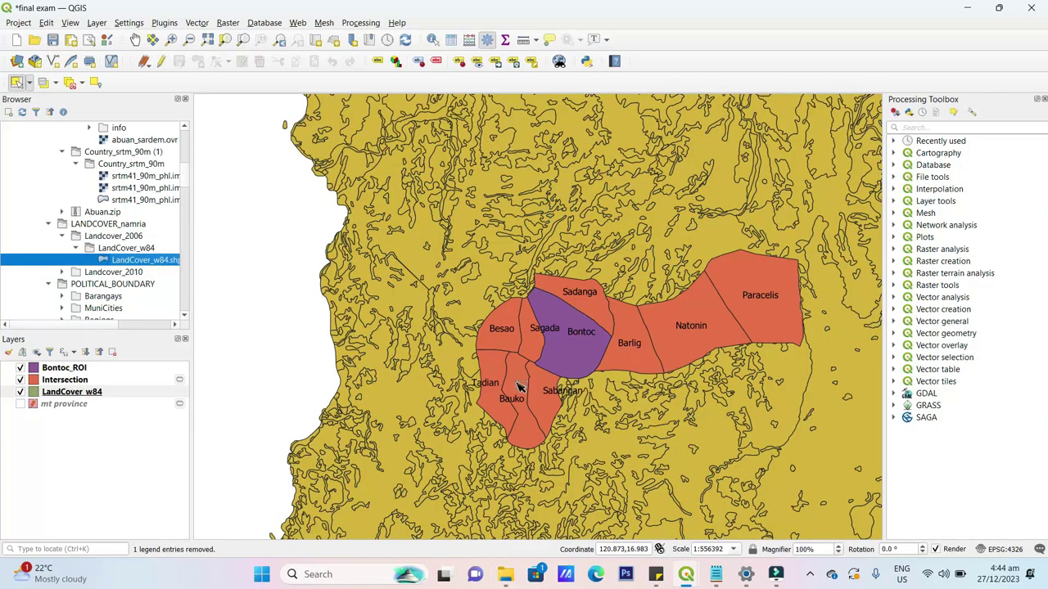
Hide the Intersection layer and make Bontoc_ROI the active layer
scroll(520, 387, "down", 1)
scroll(640, 360, "up", 1)
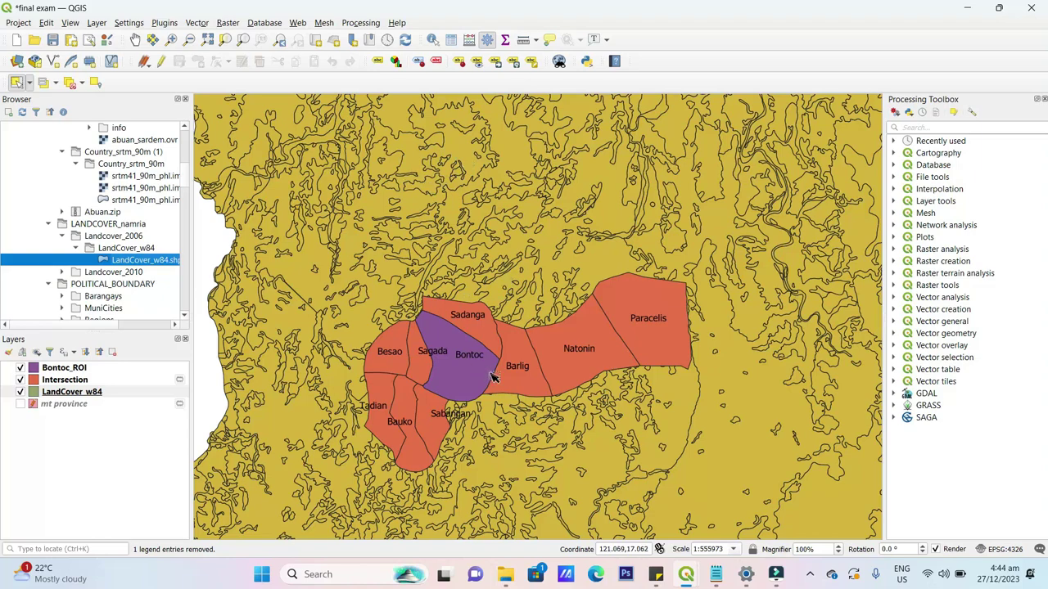
left_click(20, 380)
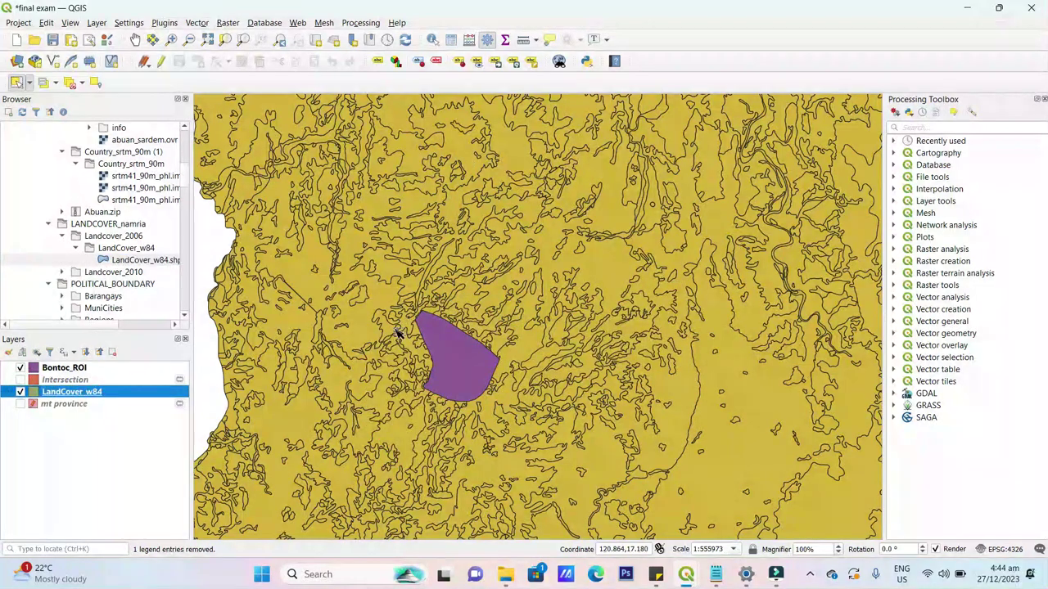
left_click(100, 370)
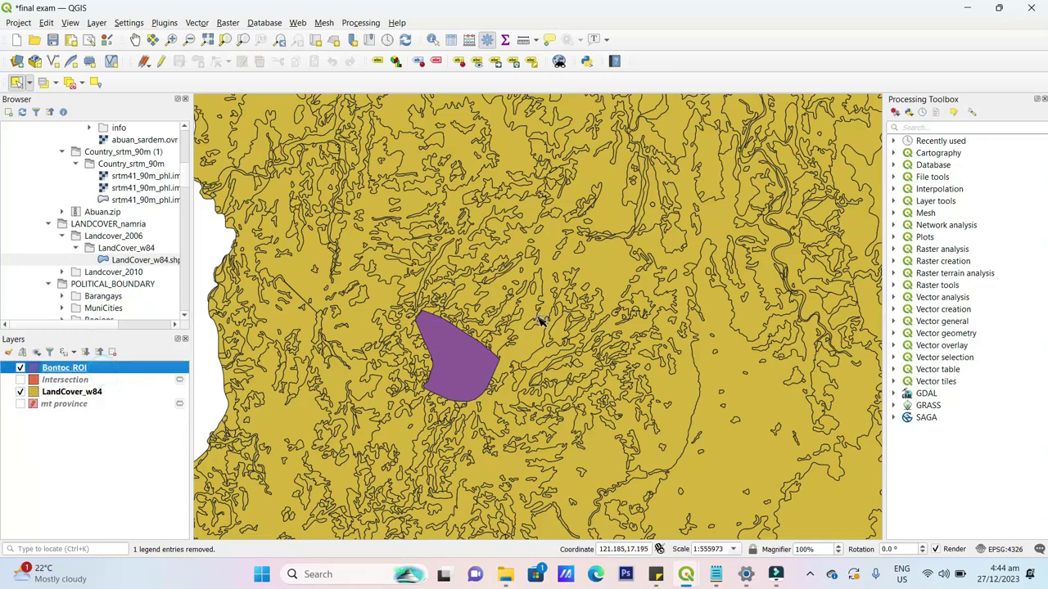
Run Check validity on the LandCover_w84 layer with temporary outputs and close the dialog
left_click(994, 127)
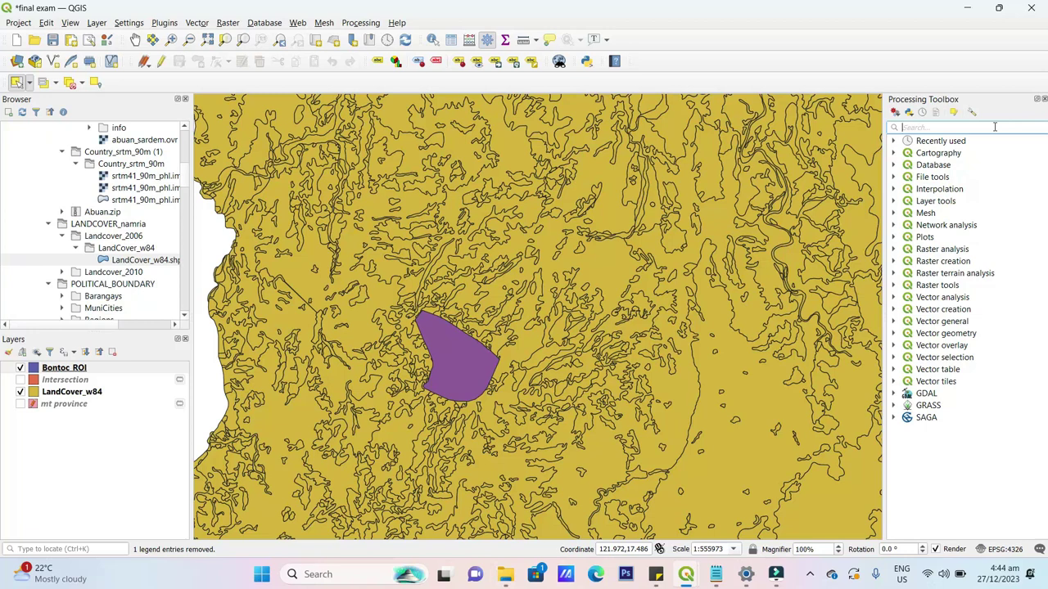
type("che")
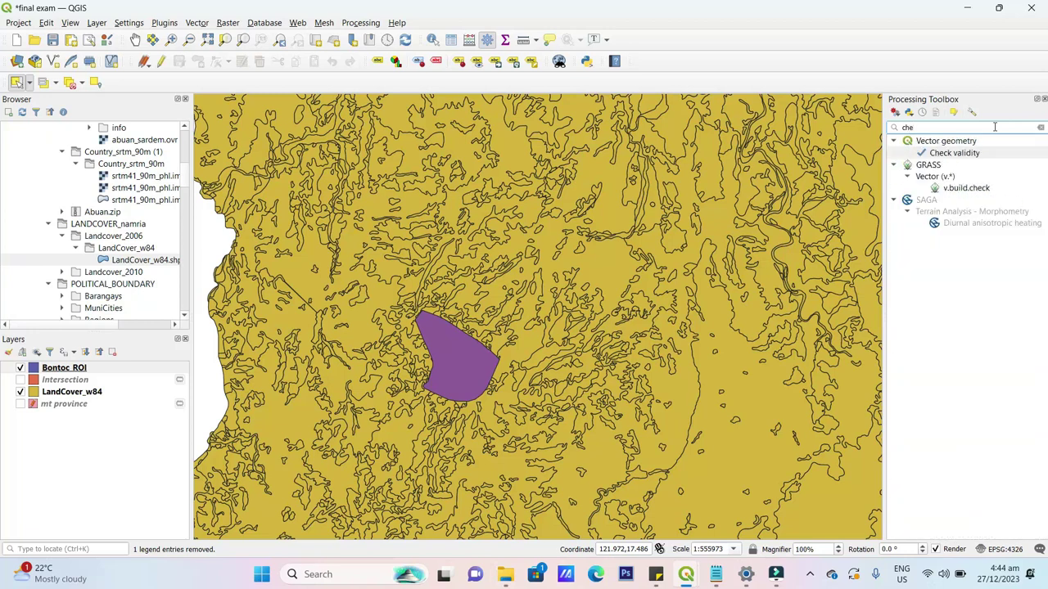
left_click(1001, 155)
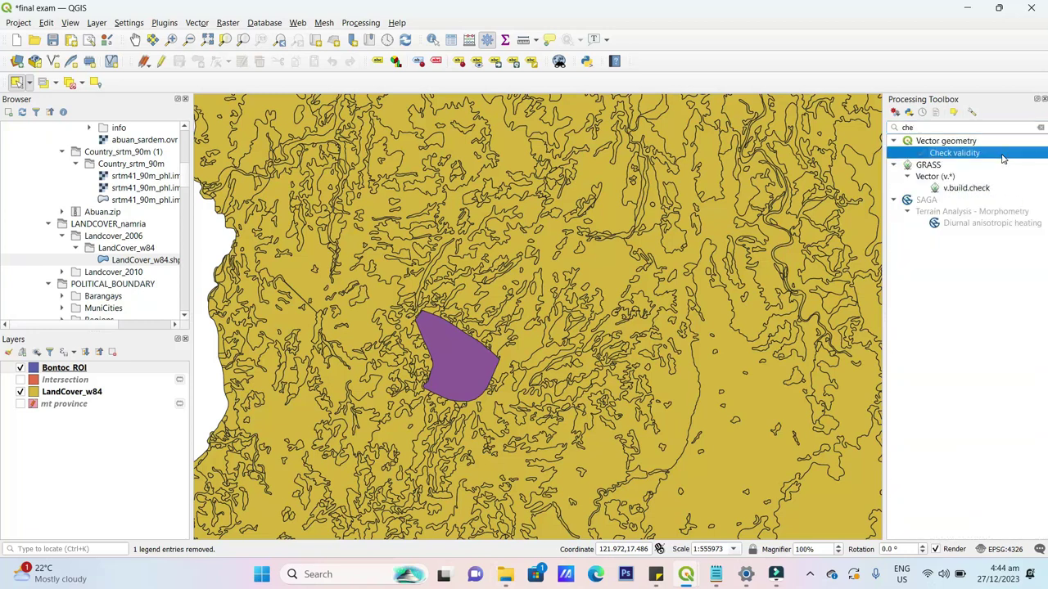
double_click(1003, 157)
left_click(572, 245)
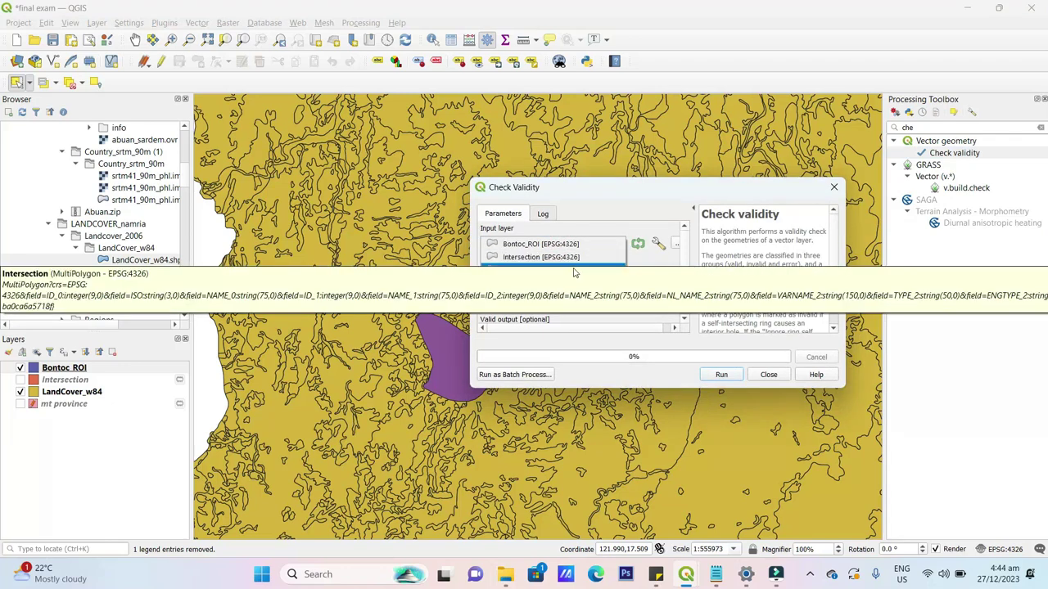
left_click(573, 270)
left_click(722, 374)
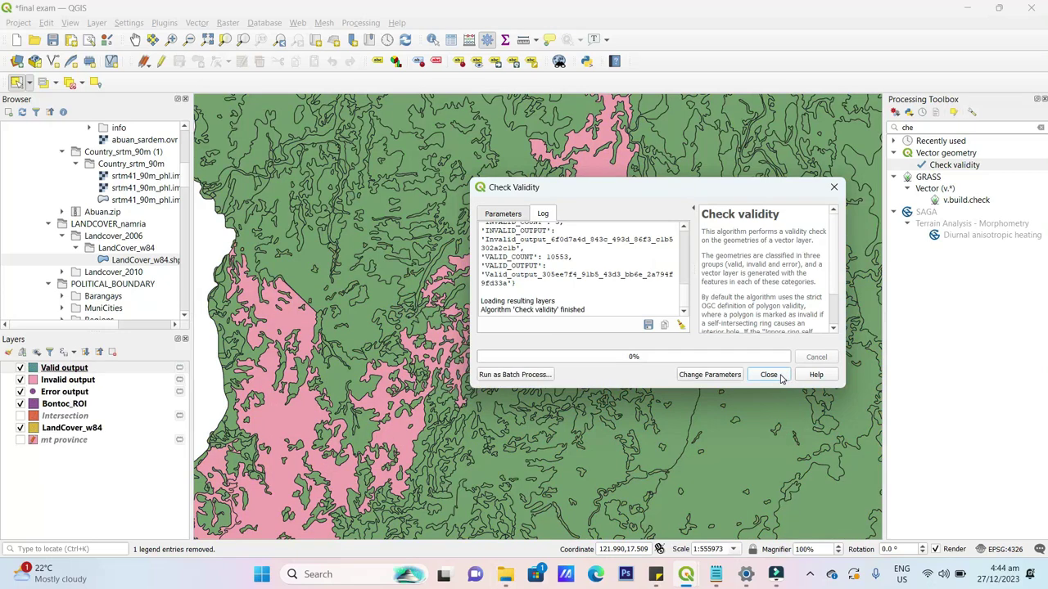
left_click(768, 375)
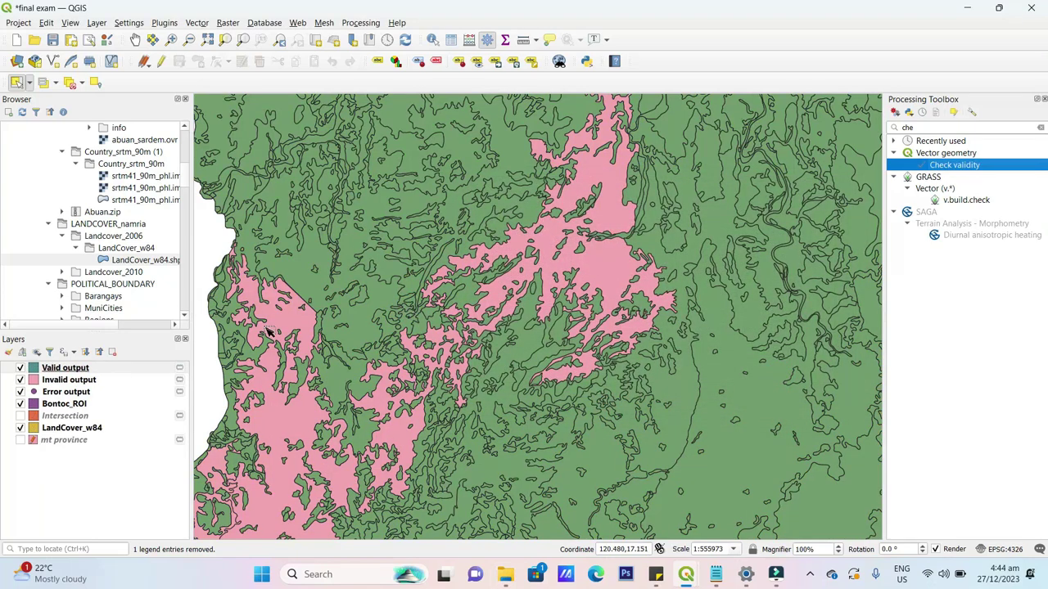
left_click(129, 371)
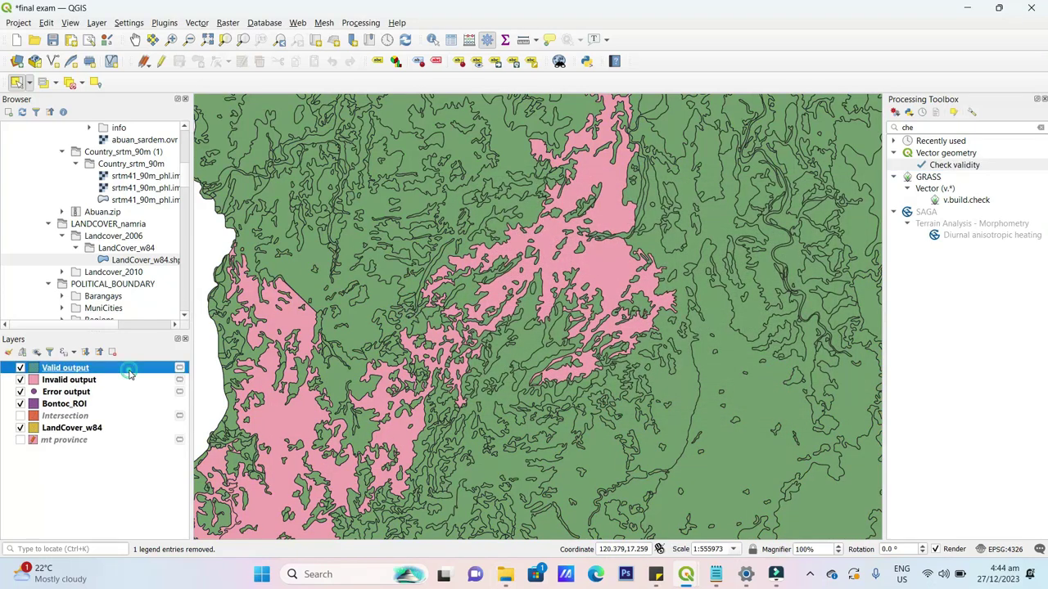
left_click(951, 125)
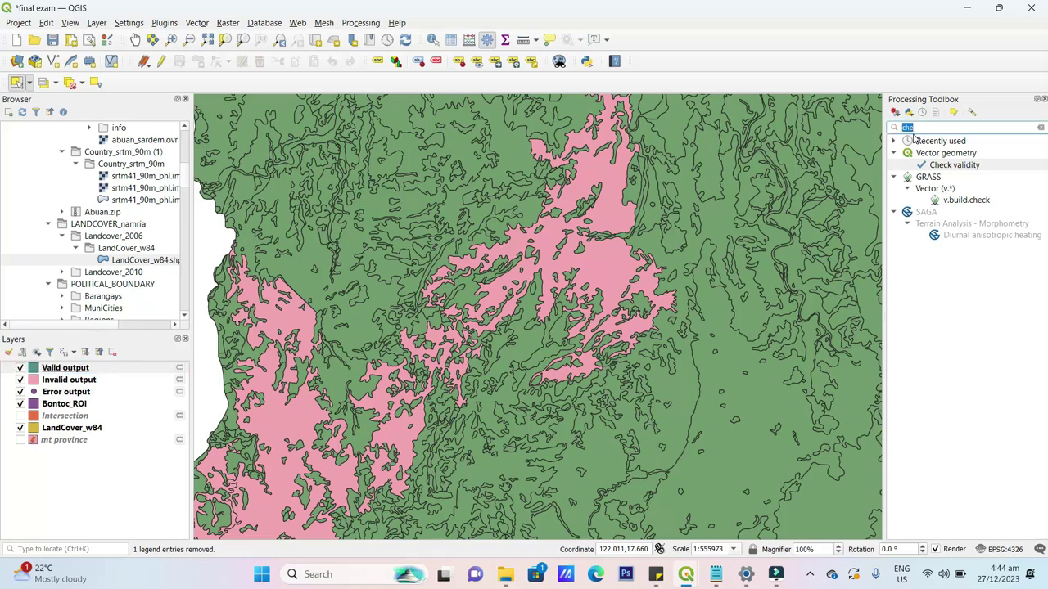
type("chec")
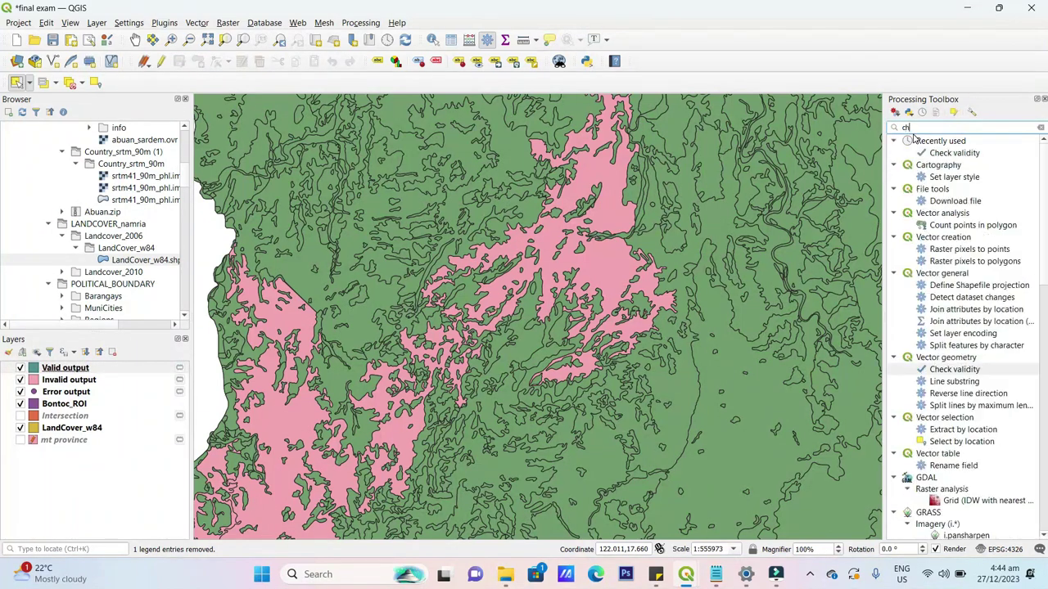
key("BackSpace")
key("BackSpace")
key("BackSpace")
key("BackSpace")
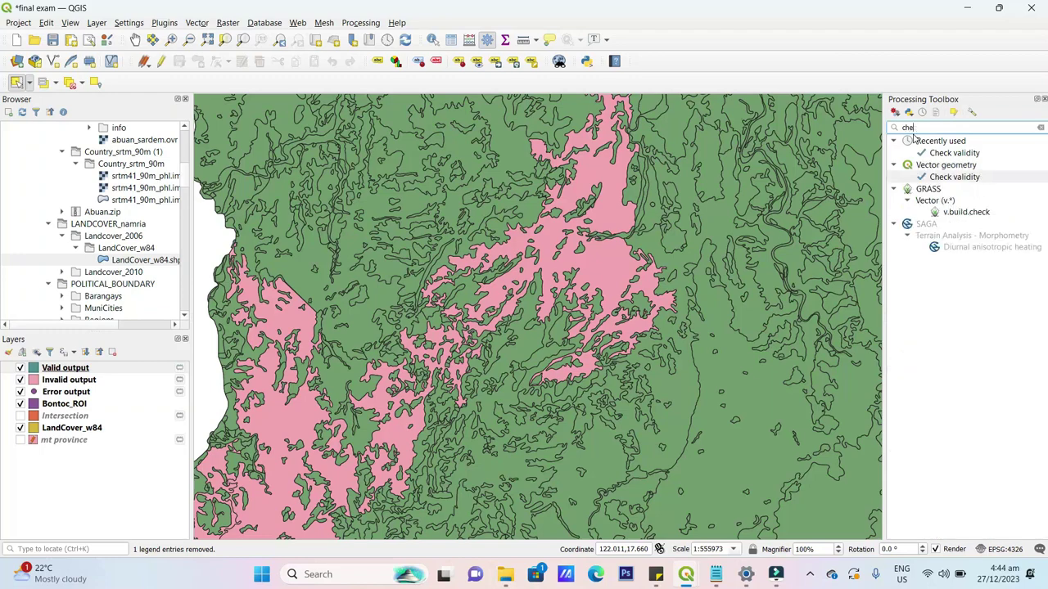
Run Fix geometries on the Valid output layer as a temporary layer and close the dialog
type("fix")
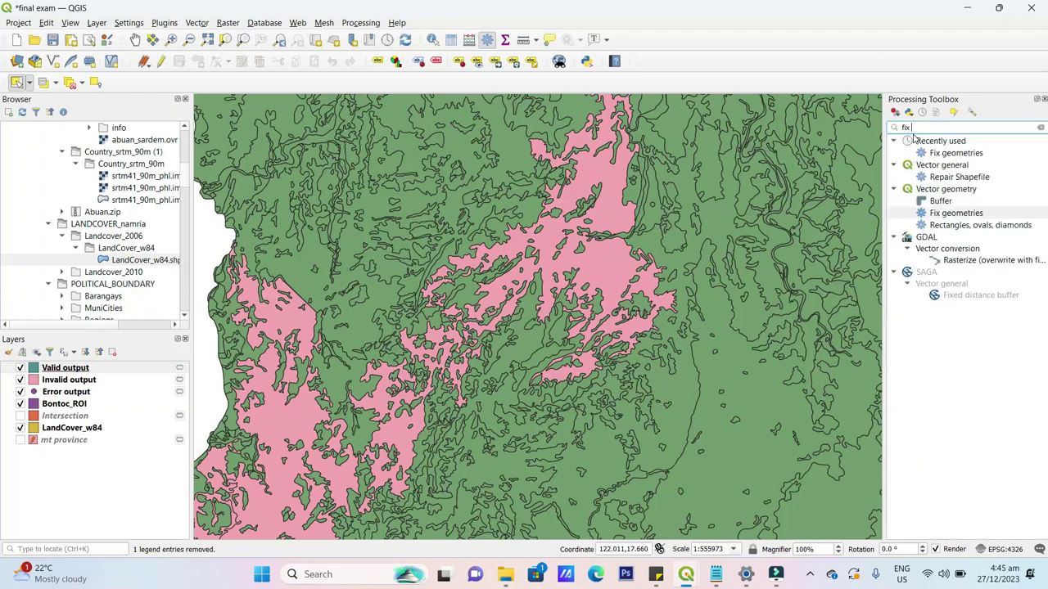
left_click(947, 155)
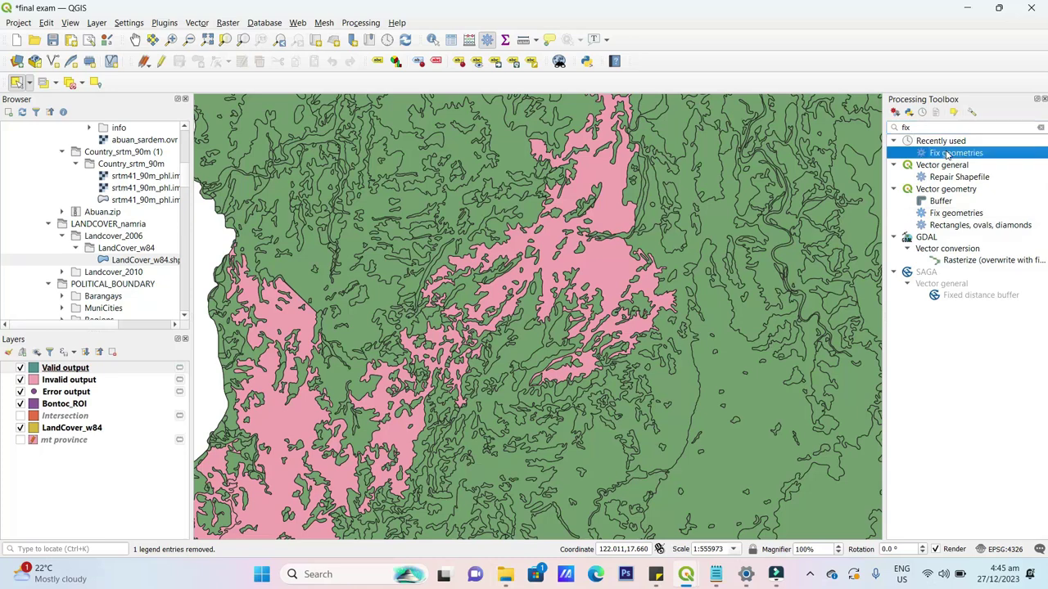
double_click(967, 156)
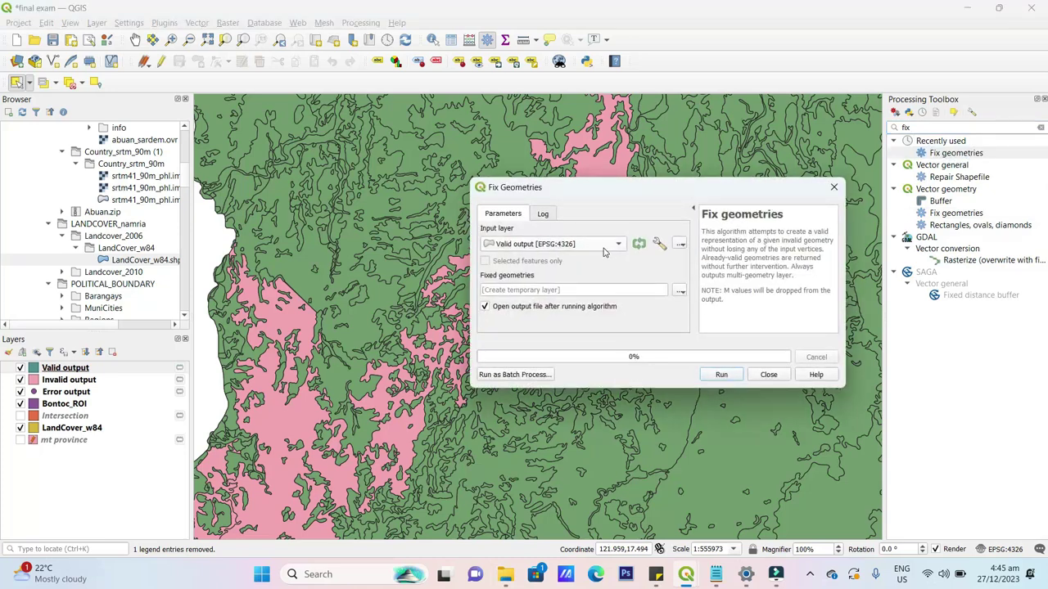
left_click(540, 248)
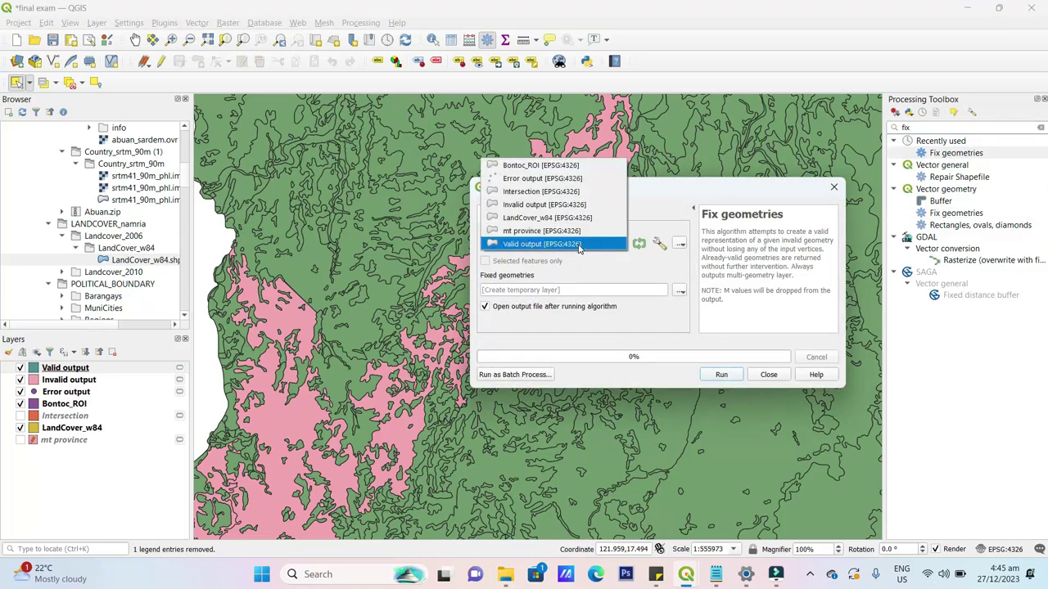
left_click(578, 243)
left_click(721, 375)
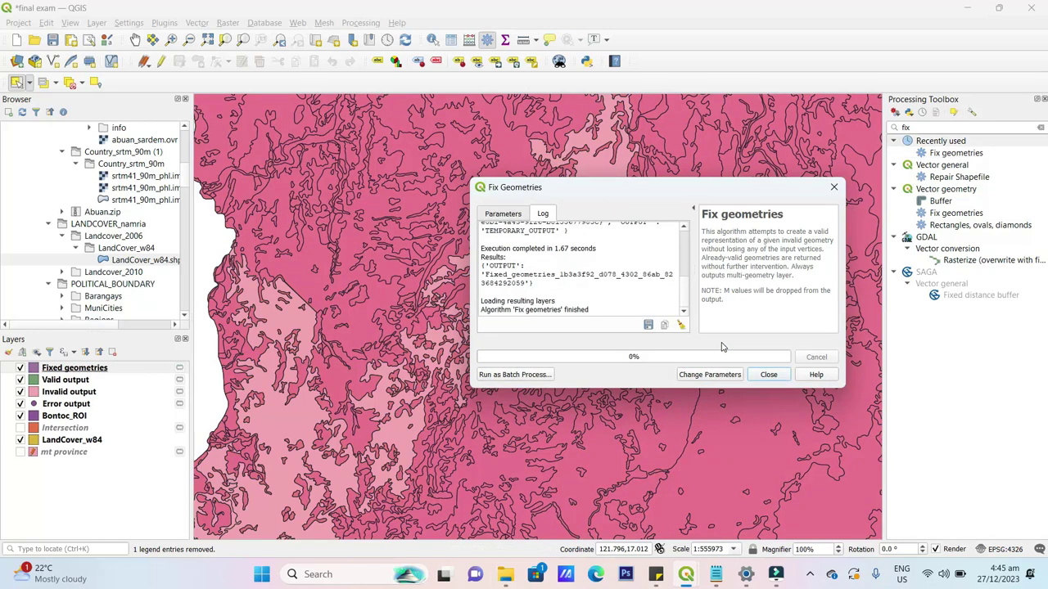
left_click(759, 379)
Run Intersection on the Fixed geometries layer with Bontoc_ROI as overlay and close the dialog
left_click(116, 372)
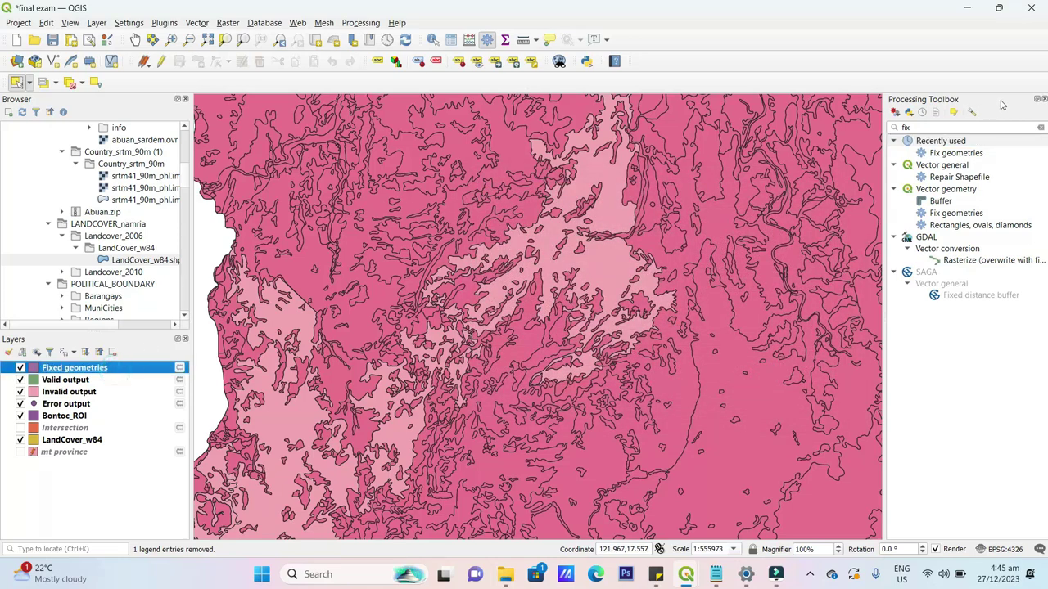
left_click(966, 129)
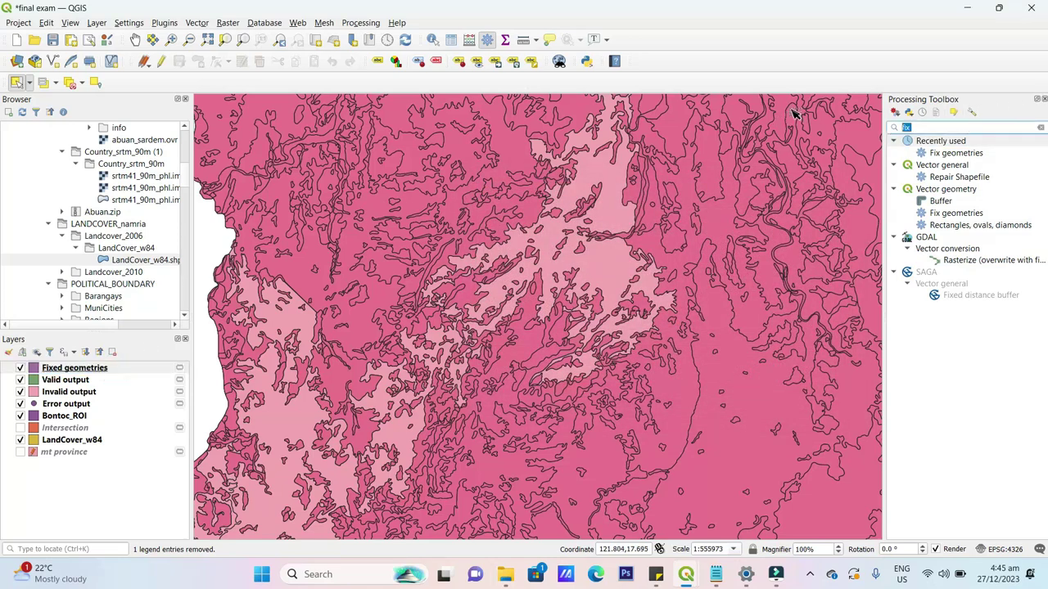
key("BackSpace")
type("inters")
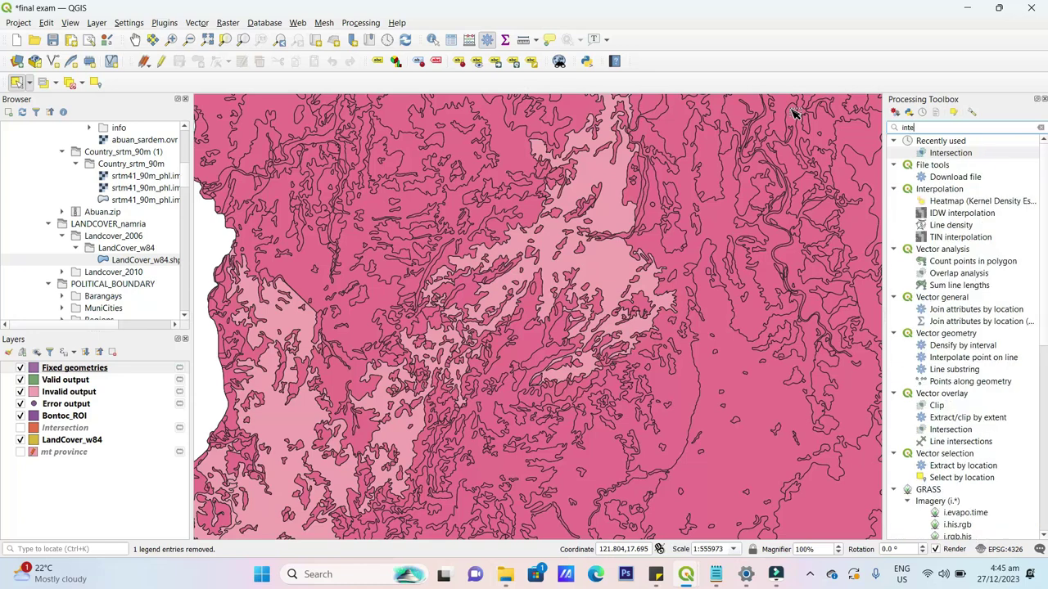
double_click(987, 155)
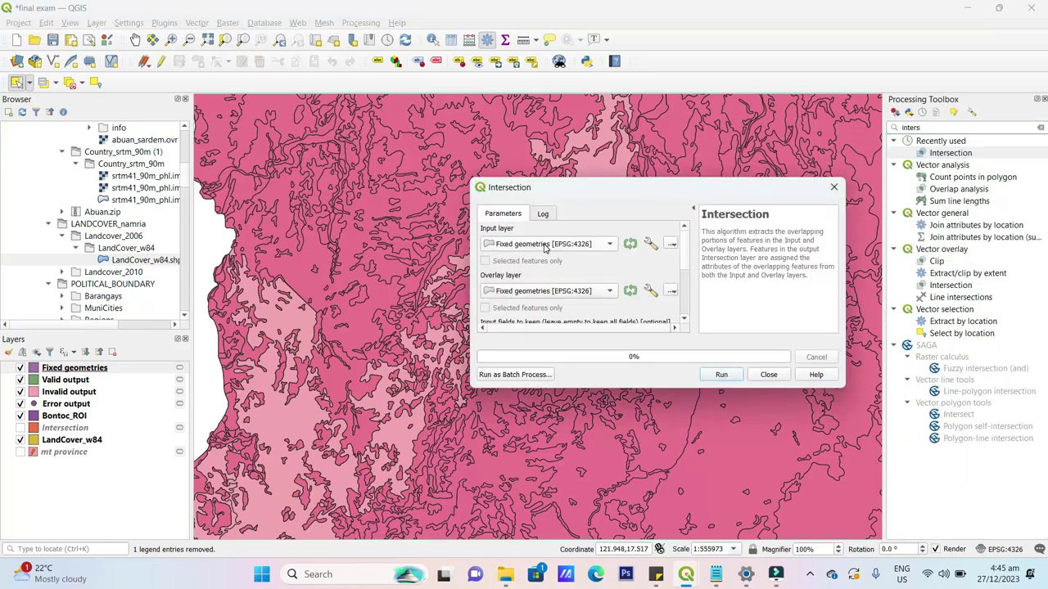
left_click(557, 293)
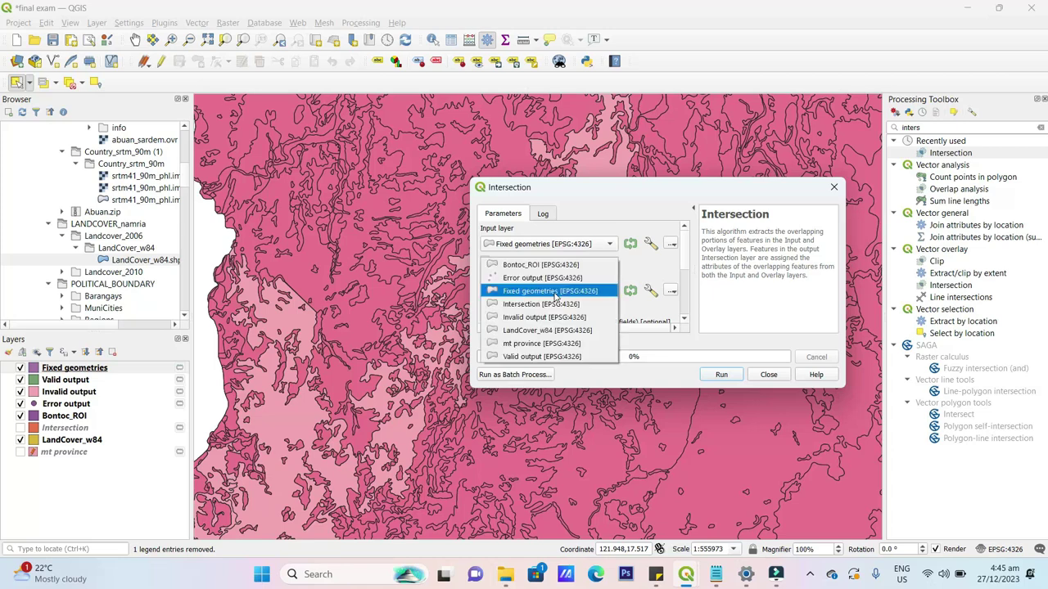
left_click(560, 265)
left_click(721, 375)
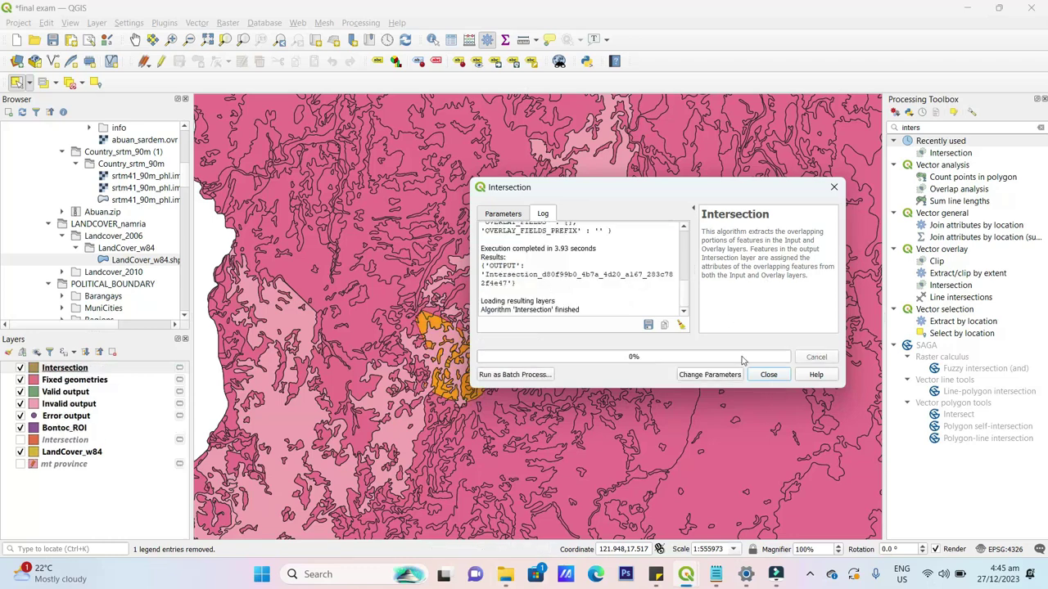
left_click(769, 375)
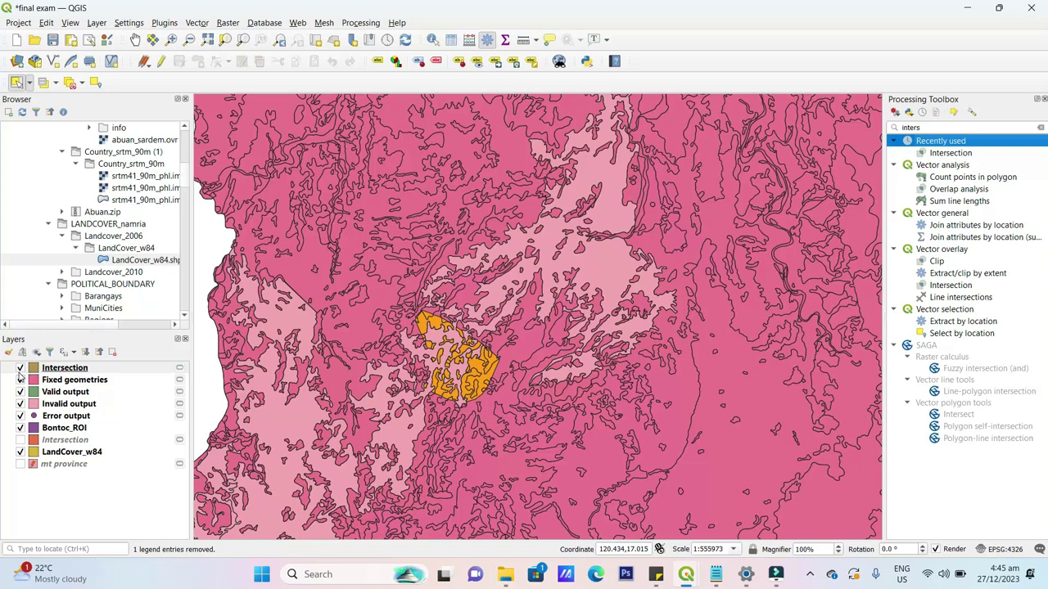
Hide the Fixed geometries, Valid, Invalid and Error output and LandCover_w84 layers, leaving only the new Intersection and Bontoc_ROI visible
left_click(21, 380)
left_click(21, 392)
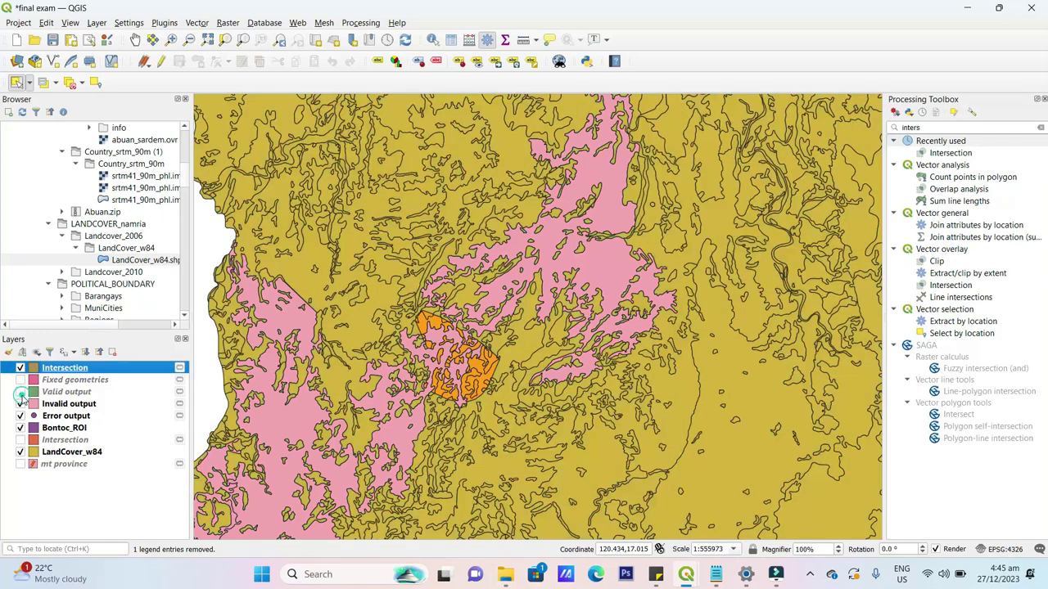
left_click(21, 403)
left_click(21, 416)
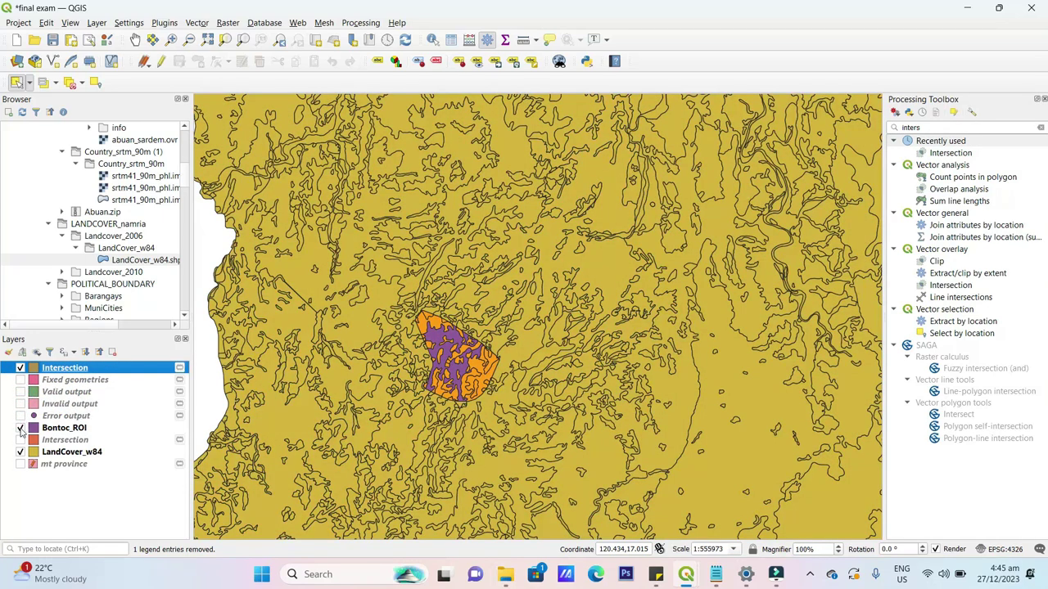
left_click(21, 452)
left_click(20, 428)
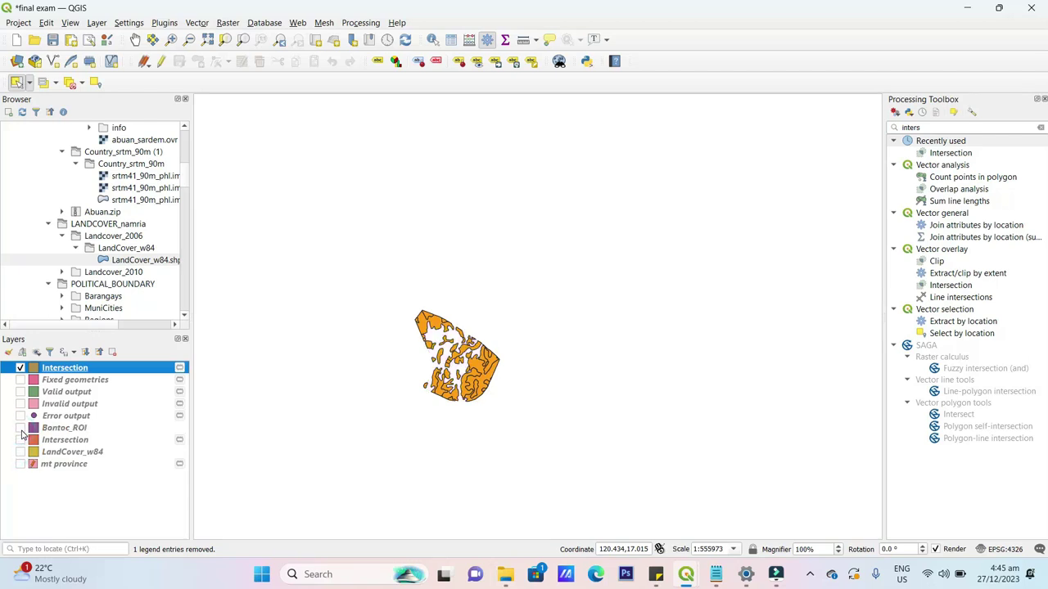
left_click(21, 428)
scroll(477, 344, "up", 2)
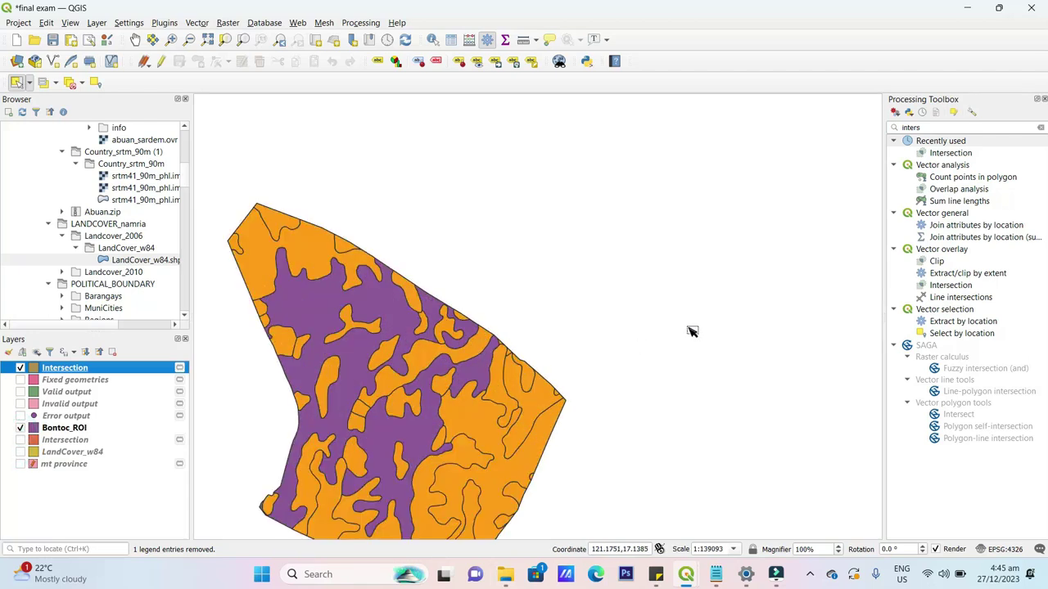
scroll(701, 293, "down", 1)
Change the Bontoc_ROI layer's symbology to the simple white fill and apply it
left_click(123, 429)
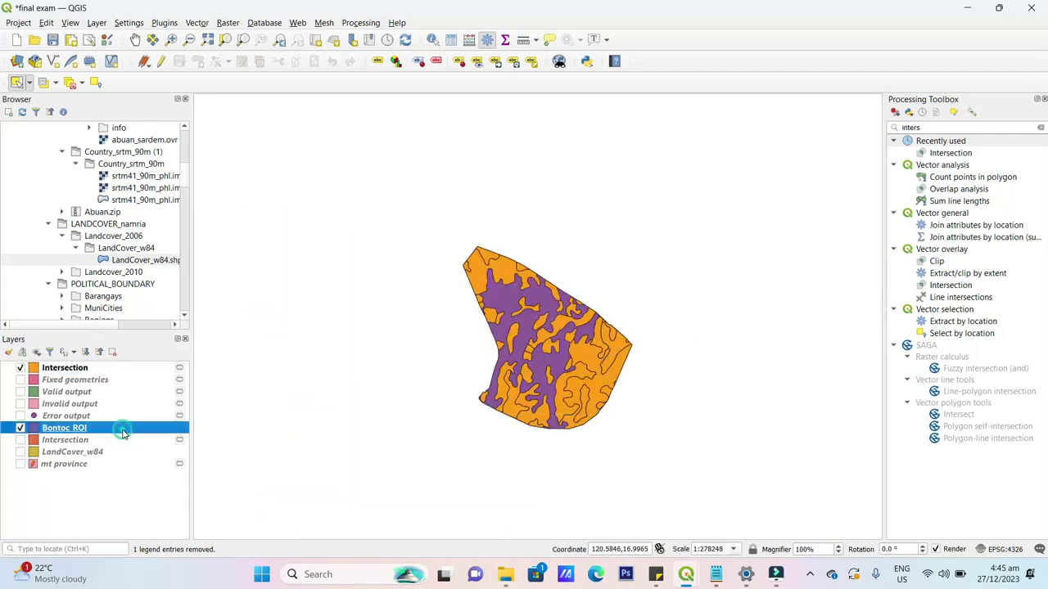
double_click(123, 432)
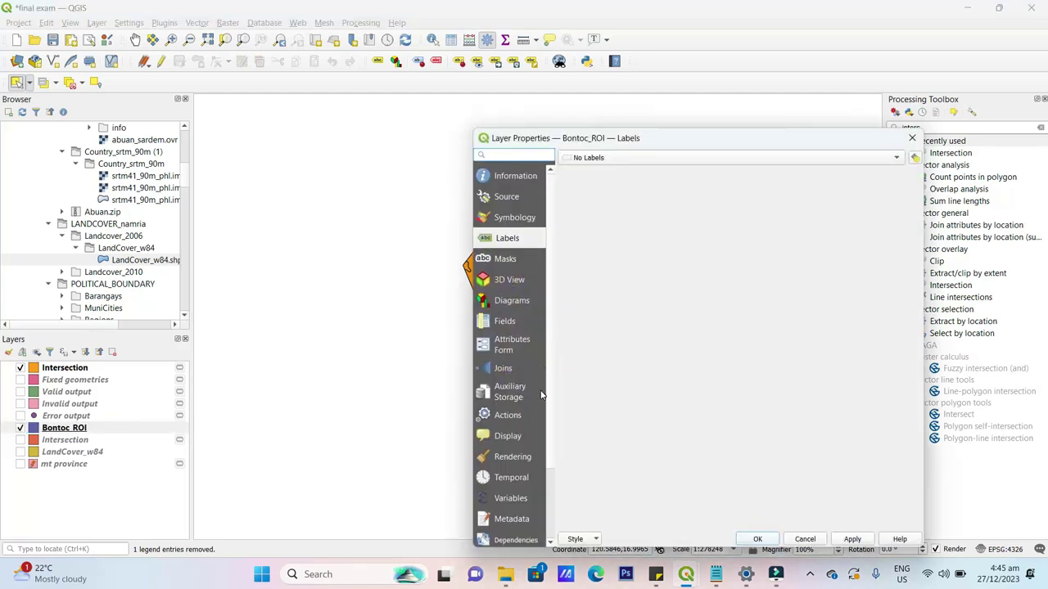
left_click(521, 216)
scroll(655, 405, "down", 5)
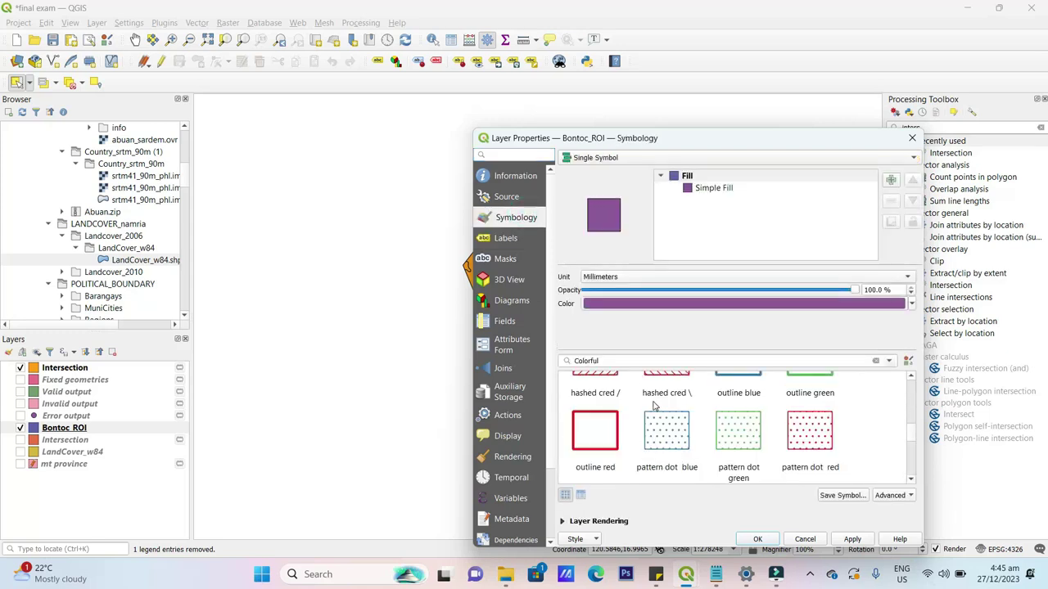
scroll(655, 405, "up", 5)
left_click(665, 403)
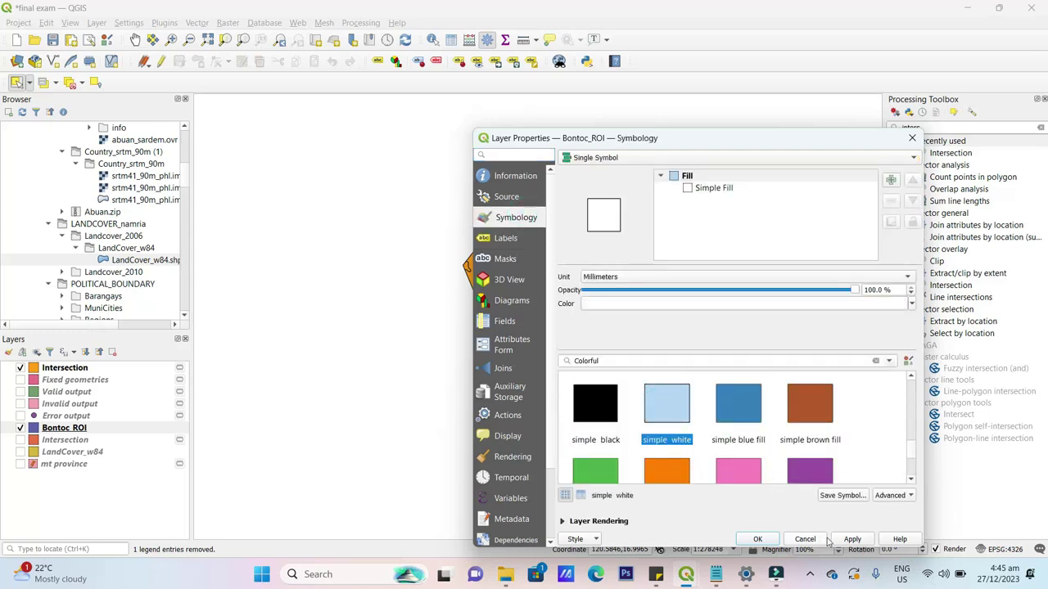
left_click(851, 539)
left_click(757, 539)
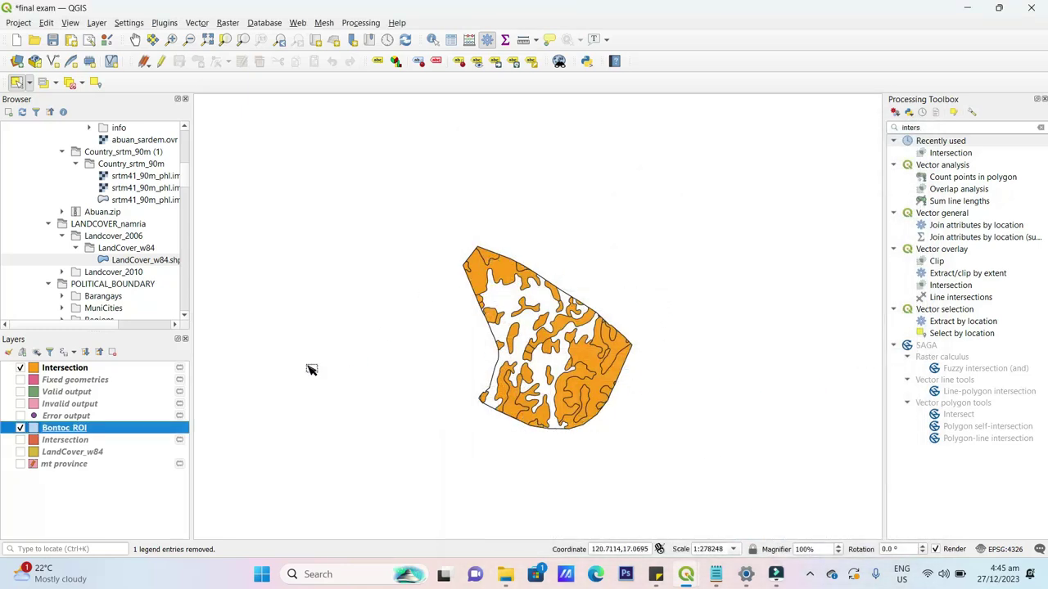
Review the land cover descriptions in the new Intersection layer's attribute table and close it
left_click(97, 369)
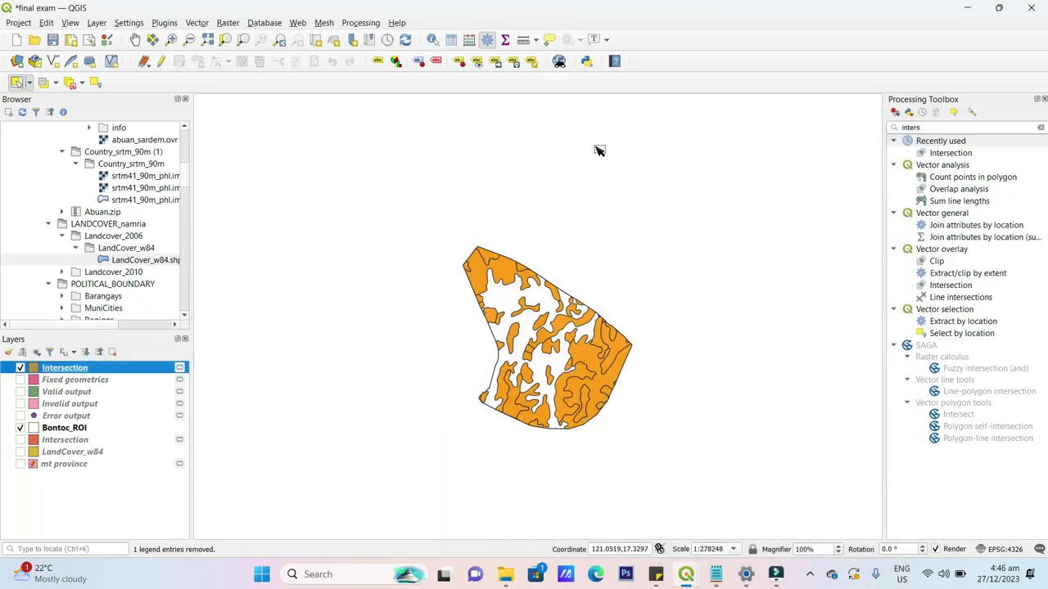
right_click(112, 368)
left_click(164, 202)
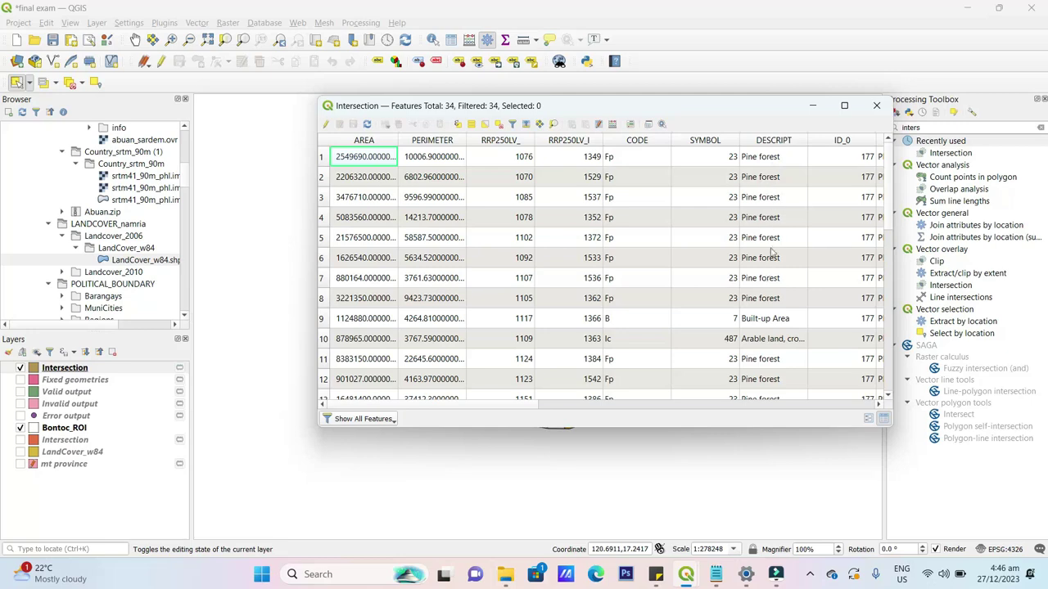
left_click(876, 105)
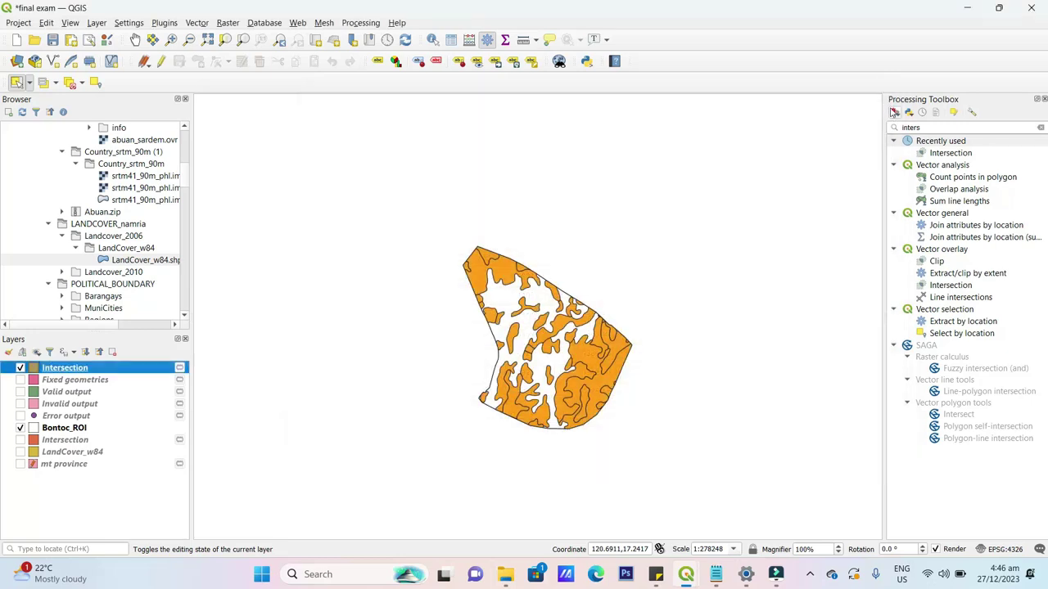
Dissolve the Intersection layer by the DESCRIPT field into a temporary layer and close the dialog
left_click_drag(923, 128, 886, 129)
type("disso")
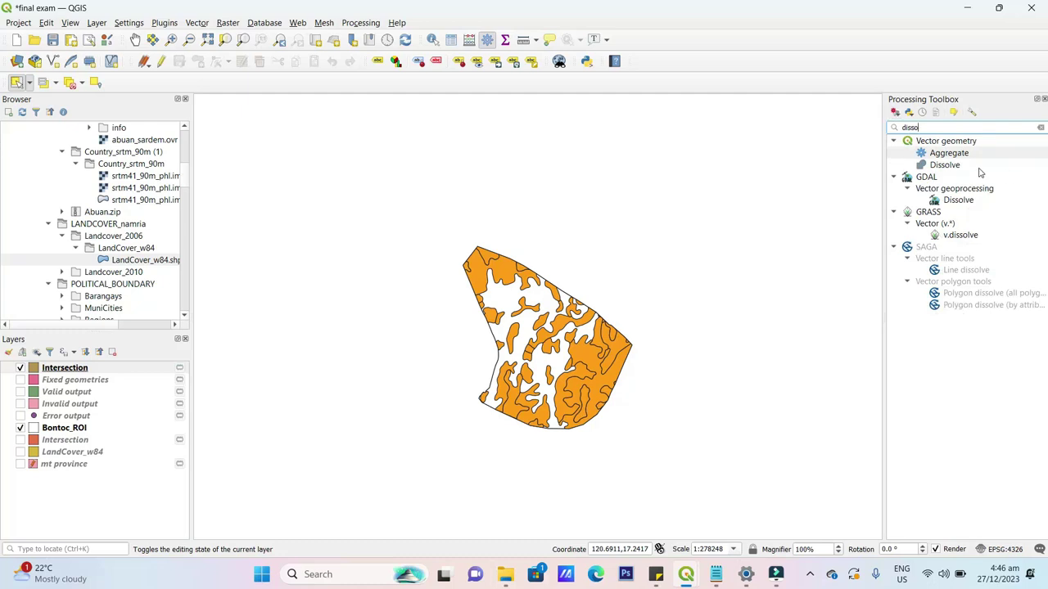
double_click(977, 167)
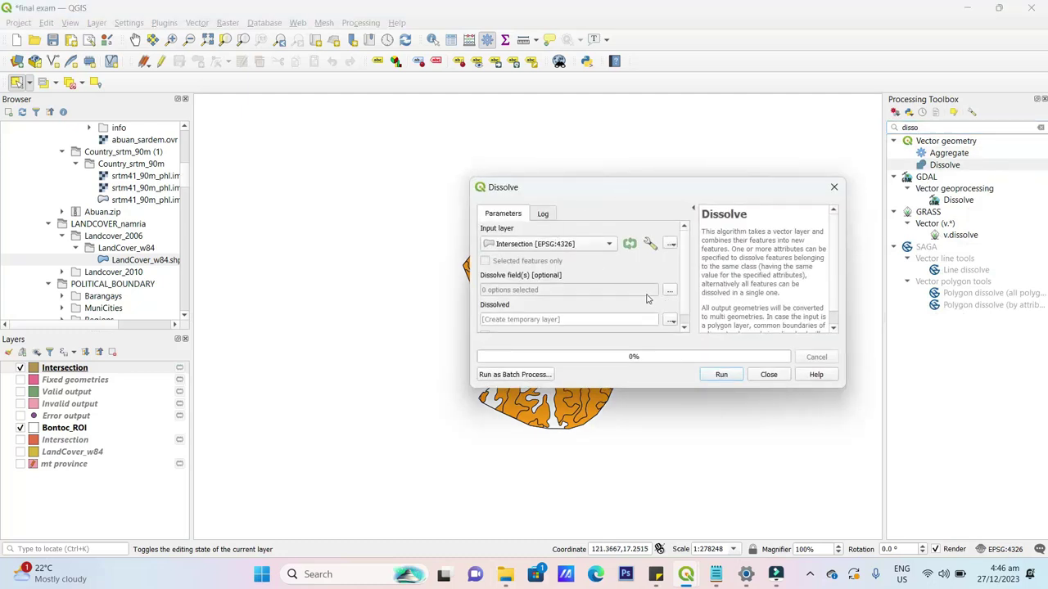
left_click(670, 292)
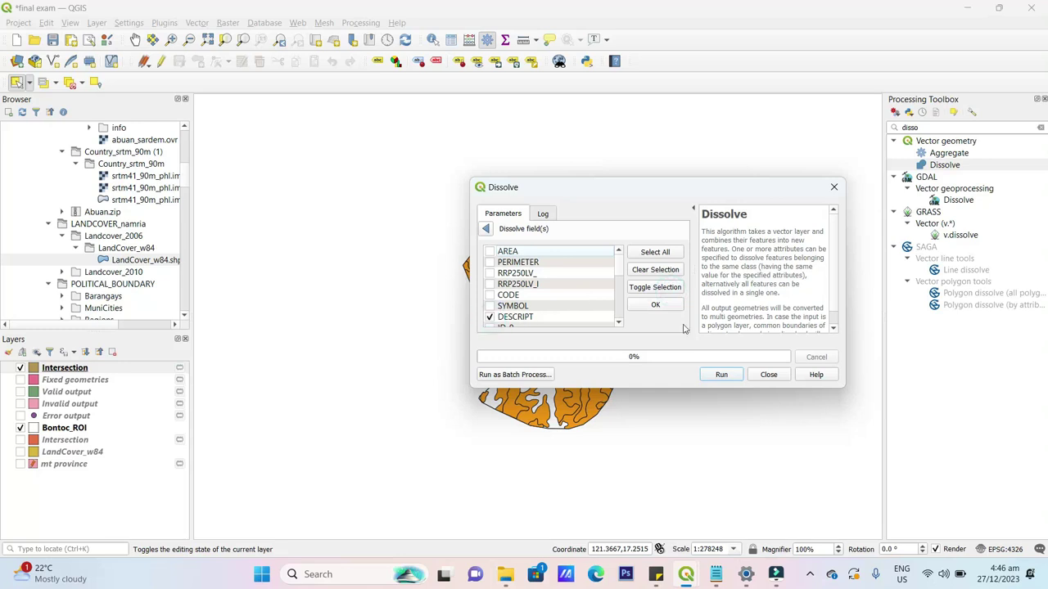
left_click(721, 375)
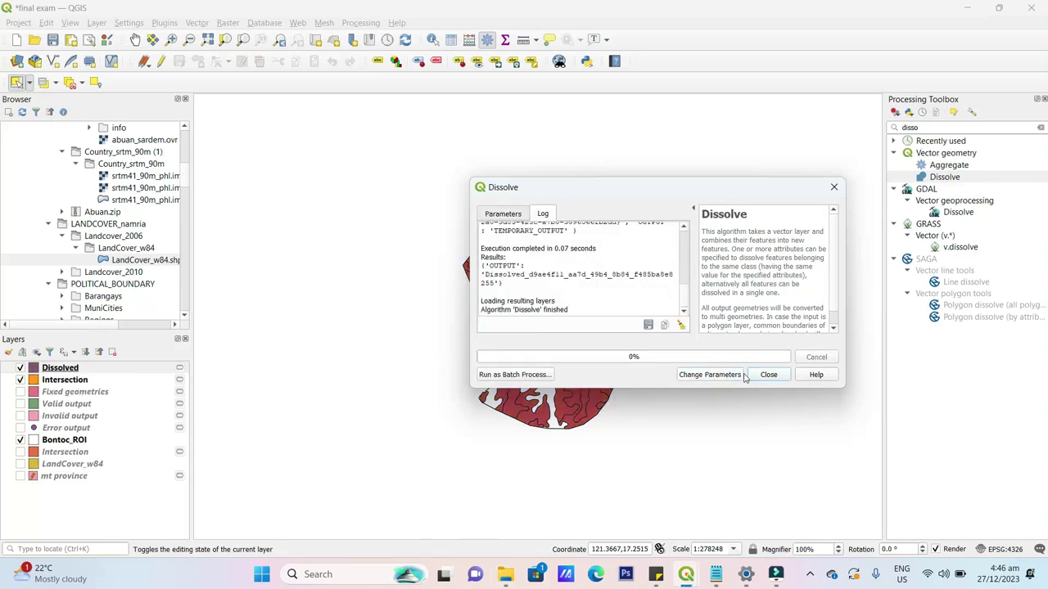
left_click(761, 374)
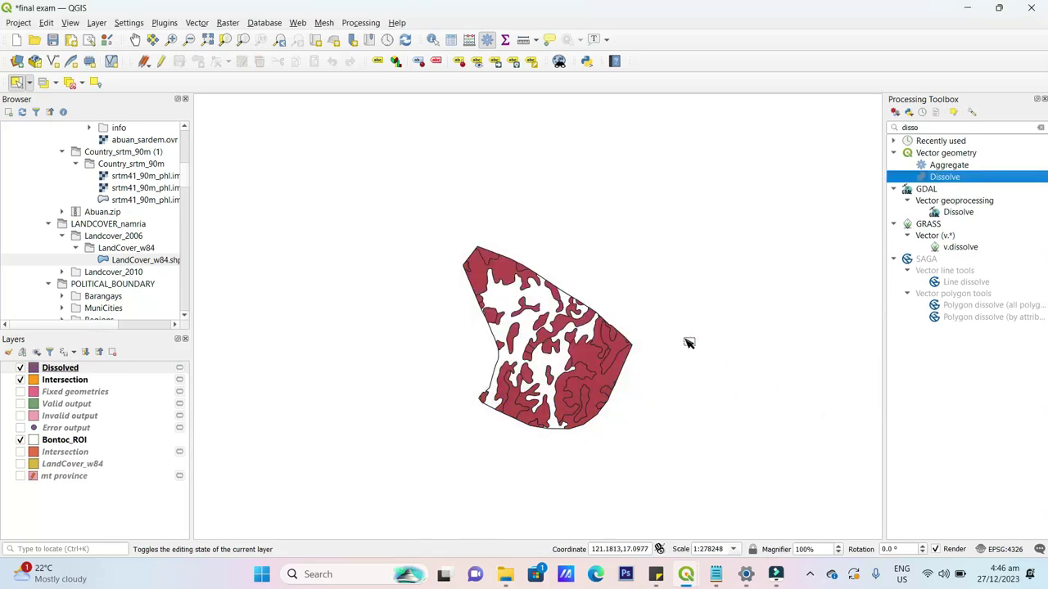
Hide the Intersection layer and review the Dissolved layer's attribute table
left_click(108, 380)
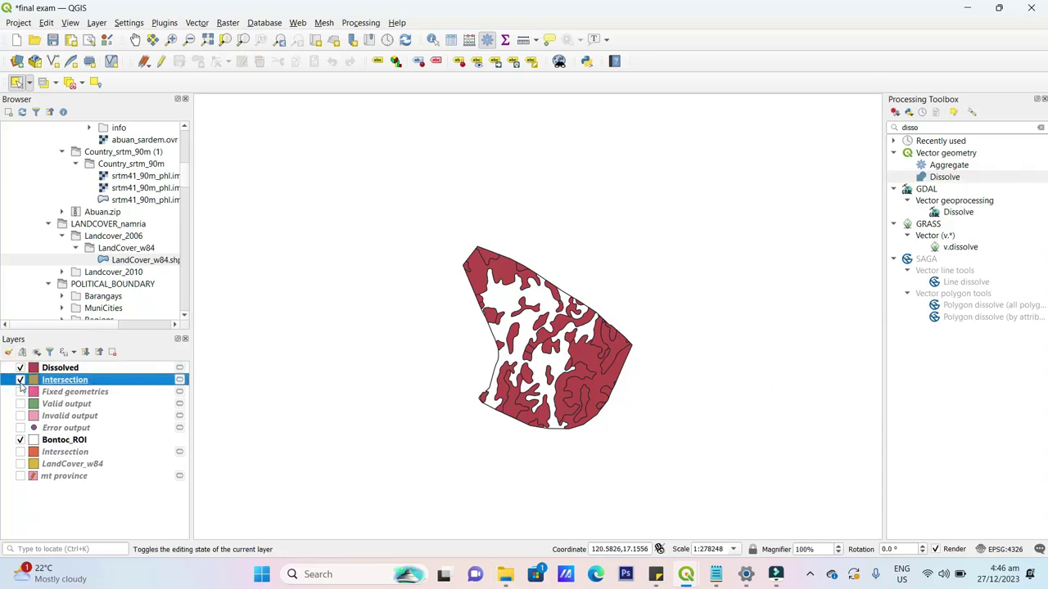
right_click(95, 368)
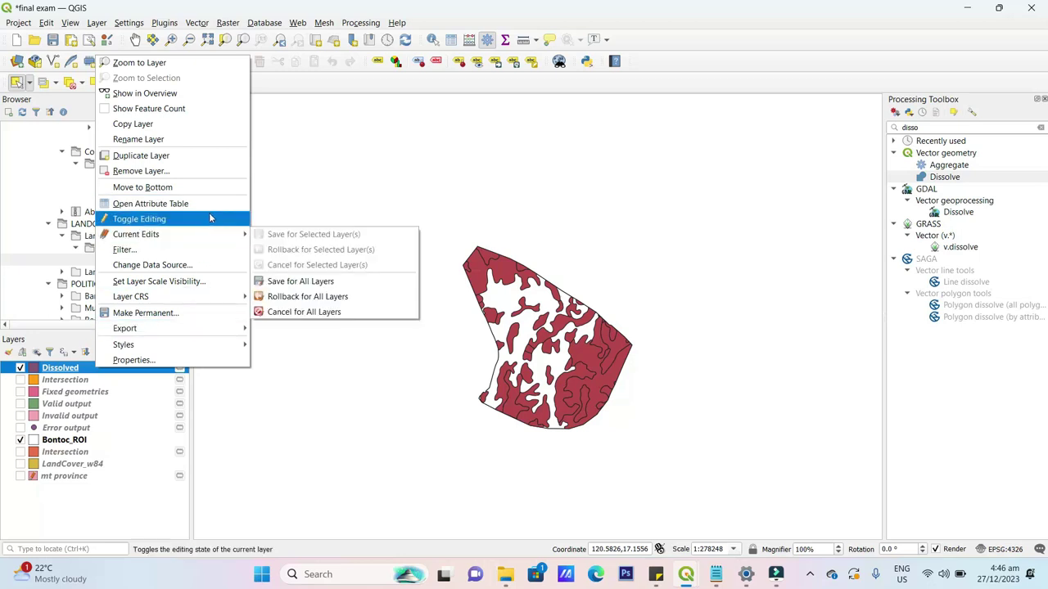
left_click(210, 204)
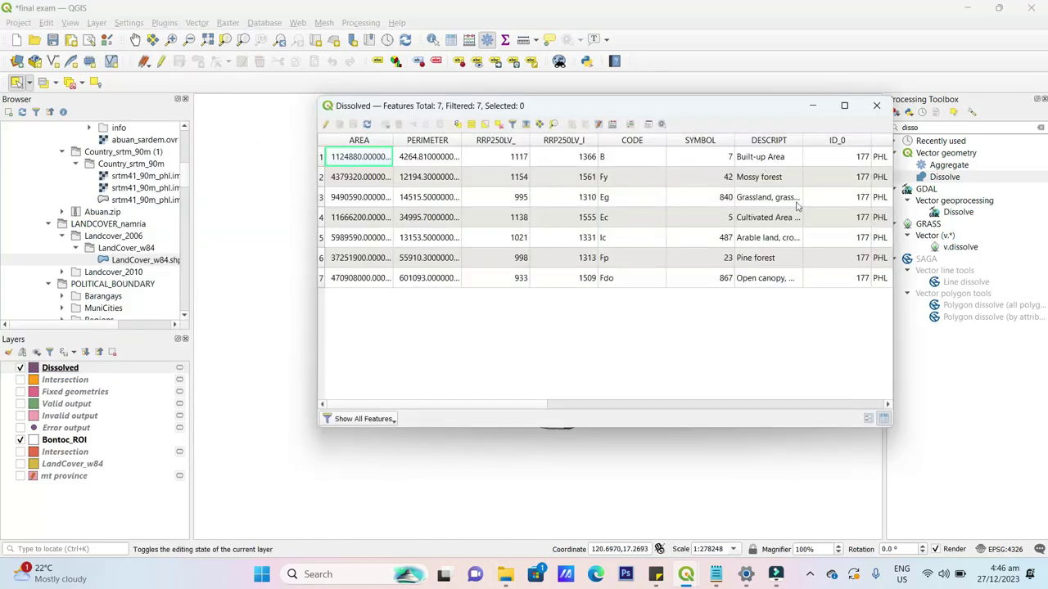
left_click(875, 105)
Apply categorized symbology to the Dissolved layer, classified by DESCRIPT with random colors
right_click(102, 371)
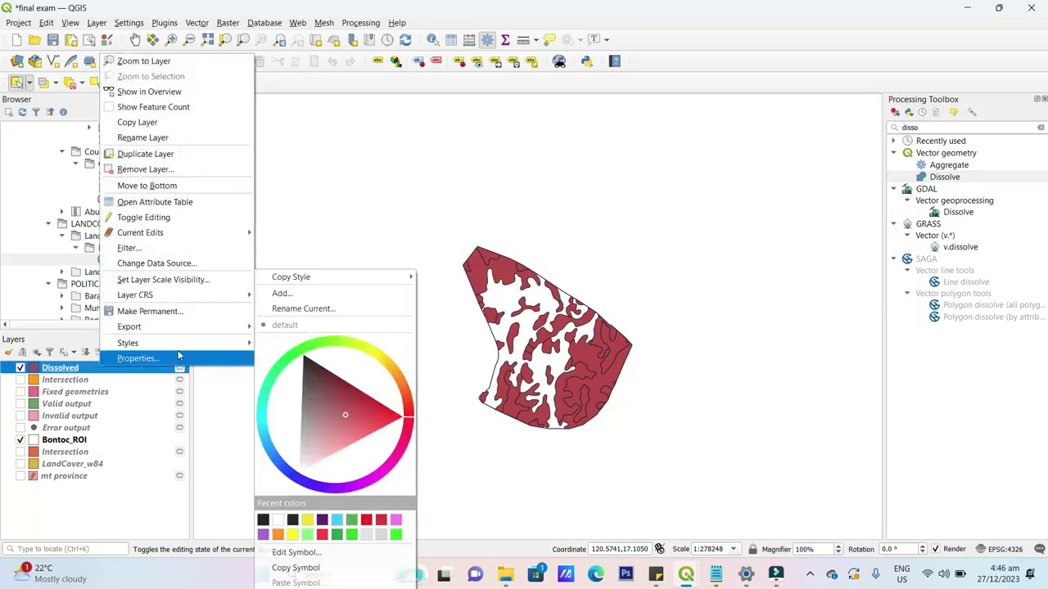
left_click(137, 359)
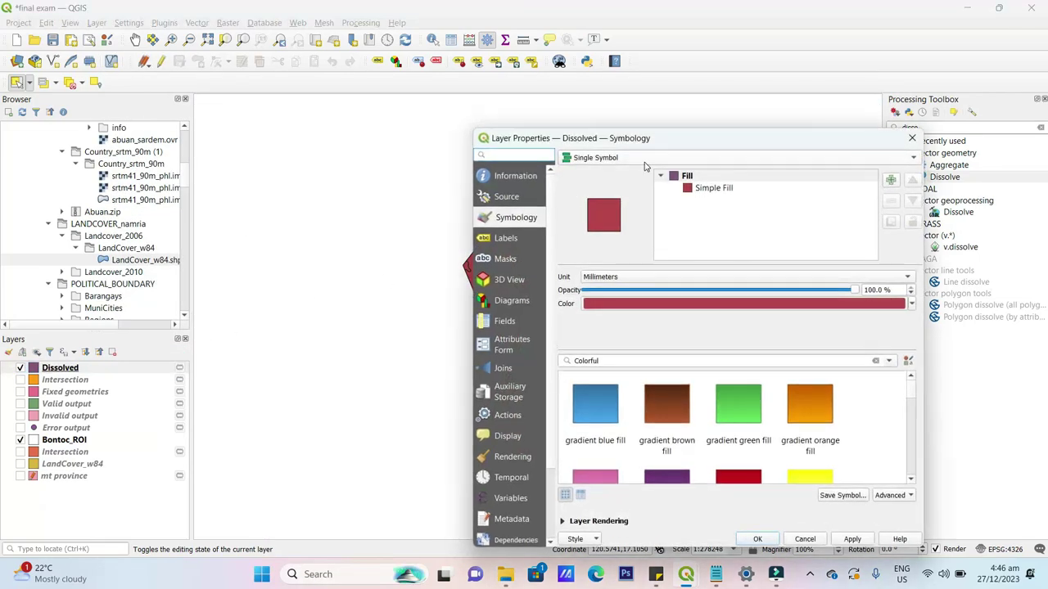
left_click(647, 157)
left_click(641, 171)
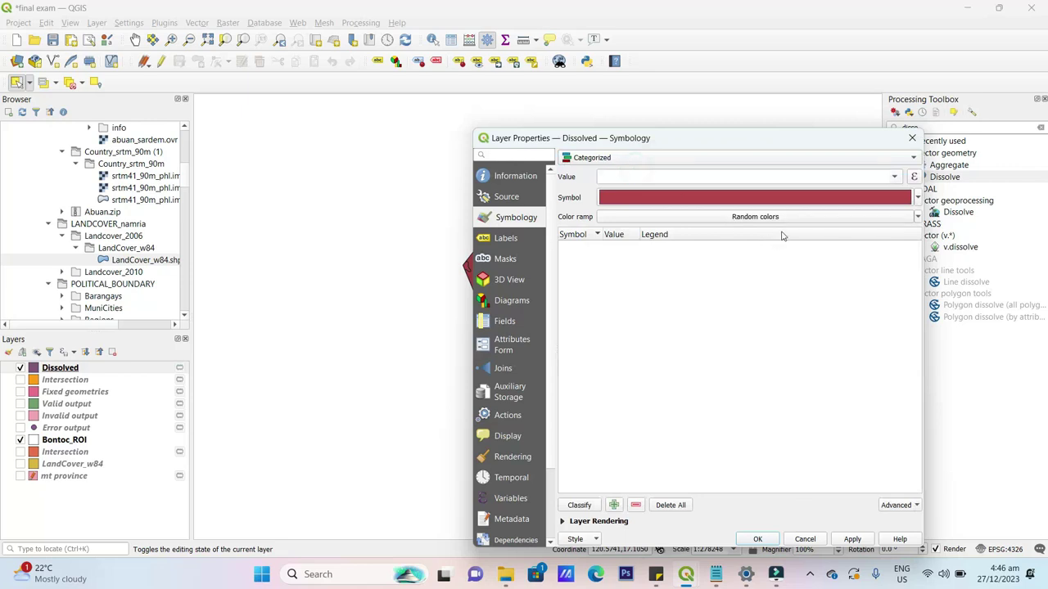
left_click(893, 176)
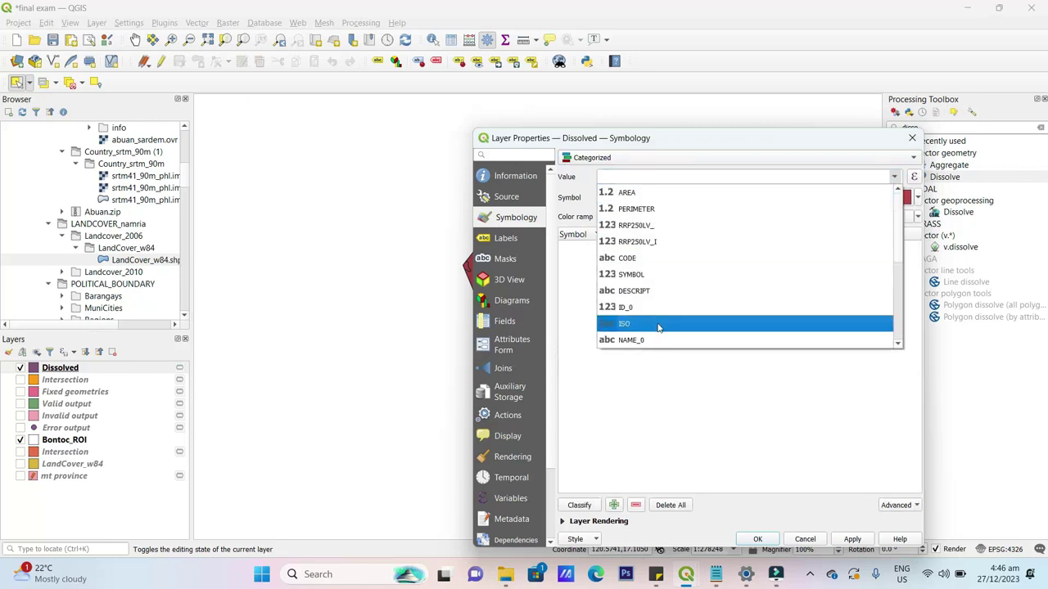
left_click(672, 296)
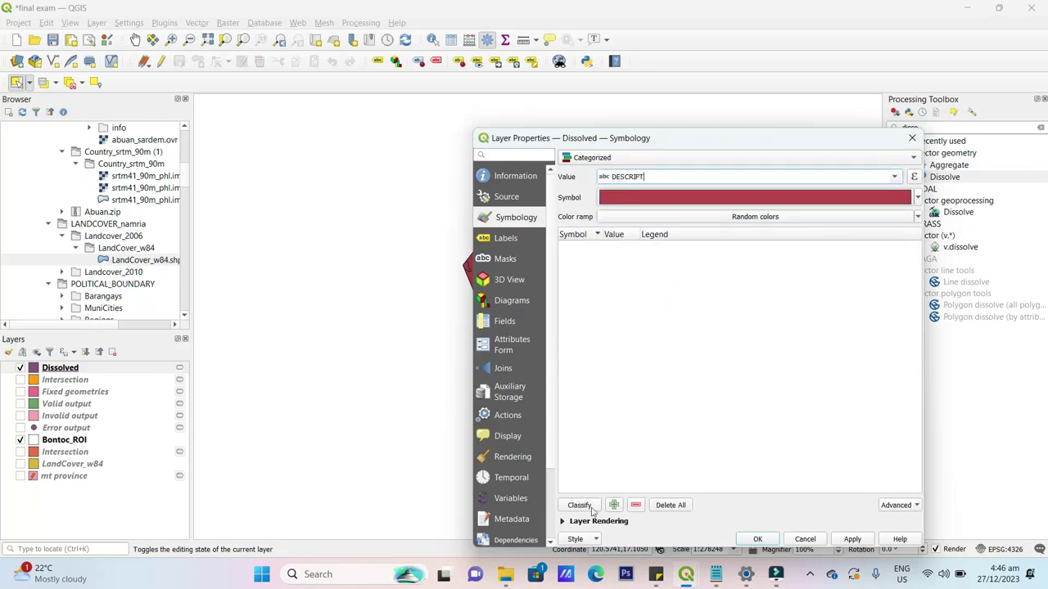
left_click(579, 505)
left_click_drag(738, 131, 855, 90)
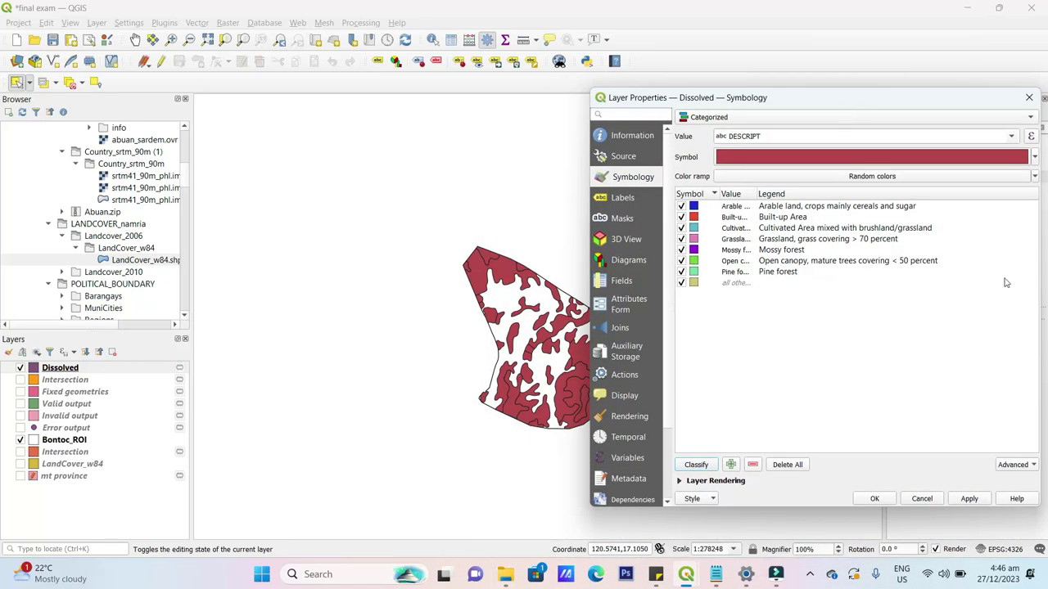
left_click(970, 499)
Give the 'Arable land, crops mainly cereals and sugar' category the 'pattern dot blue' fill and apply it to the map
left_click_drag(786, 101, 180, 79)
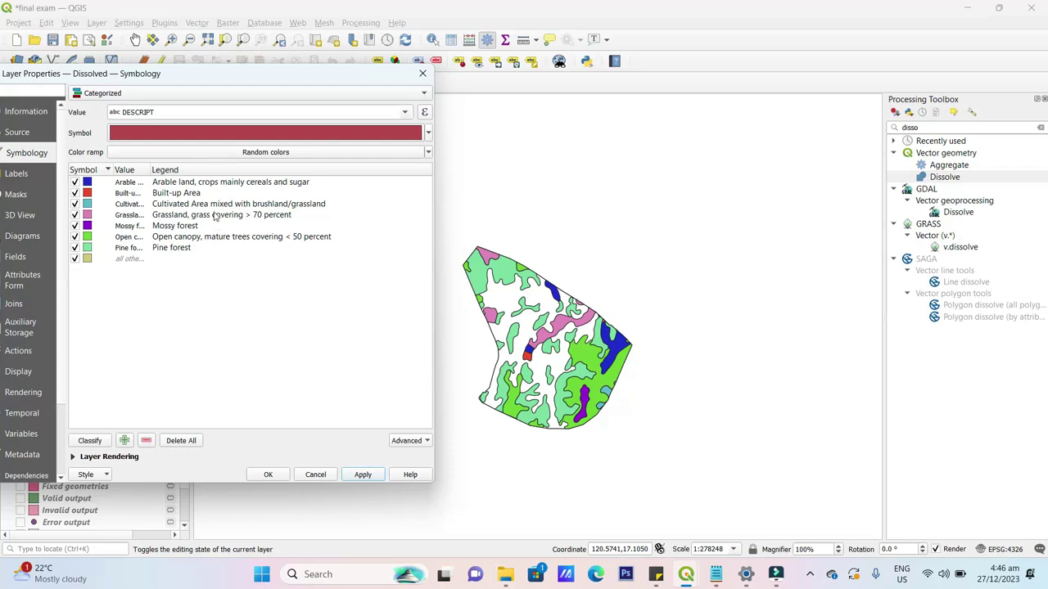
double_click(87, 181)
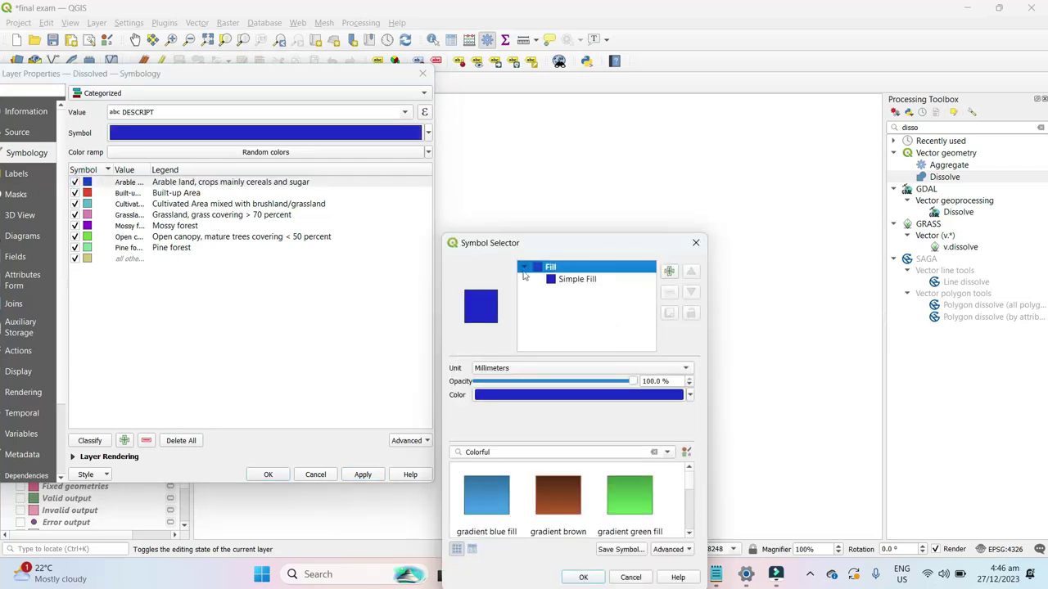
left_click_drag(560, 244, 710, 139)
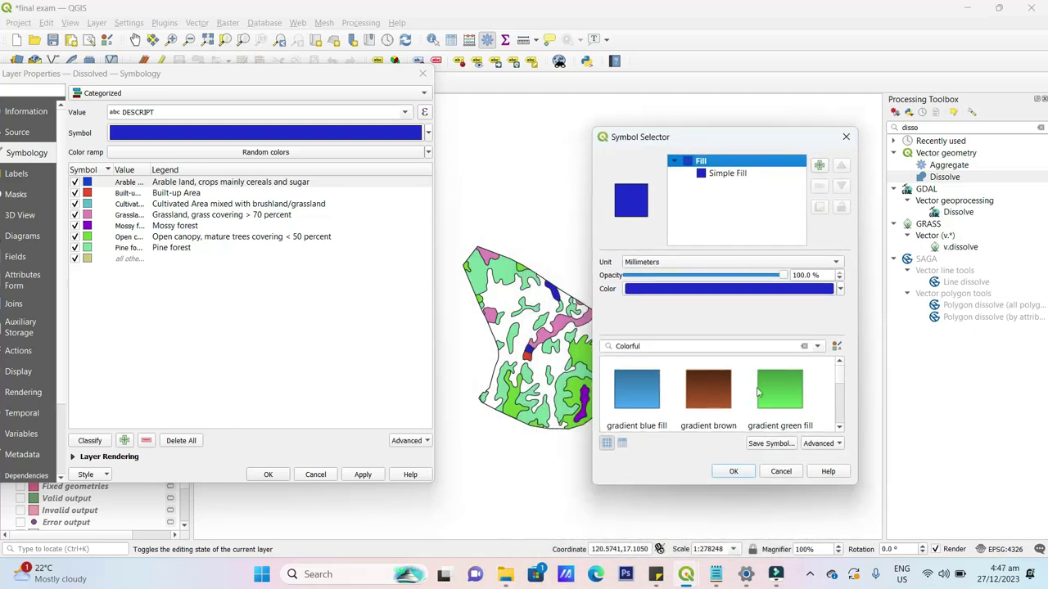
scroll(785, 375, "down", 2)
scroll(790, 381, "down", 5)
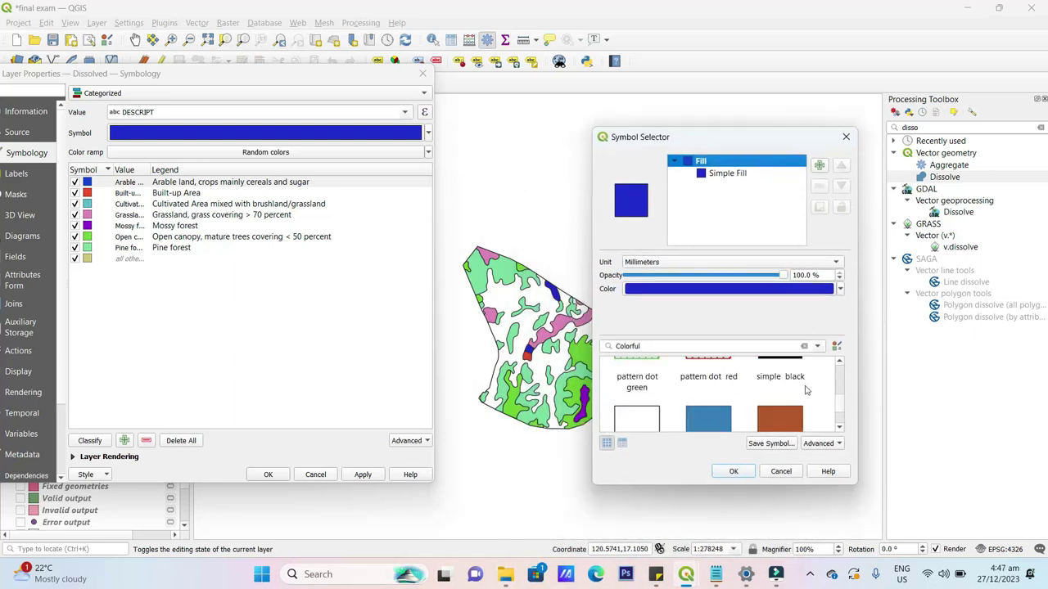
scroll(805, 391, "up", 1)
scroll(805, 391, "down", 2)
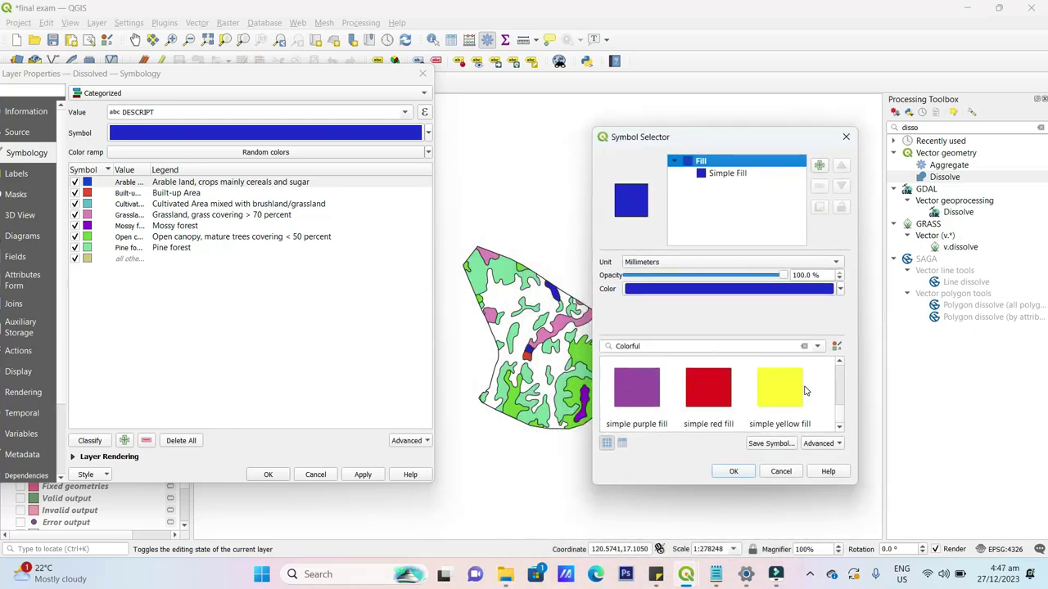
scroll(806, 390, "up", 2)
scroll(805, 390, "up", 3)
scroll(793, 395, "down", 2)
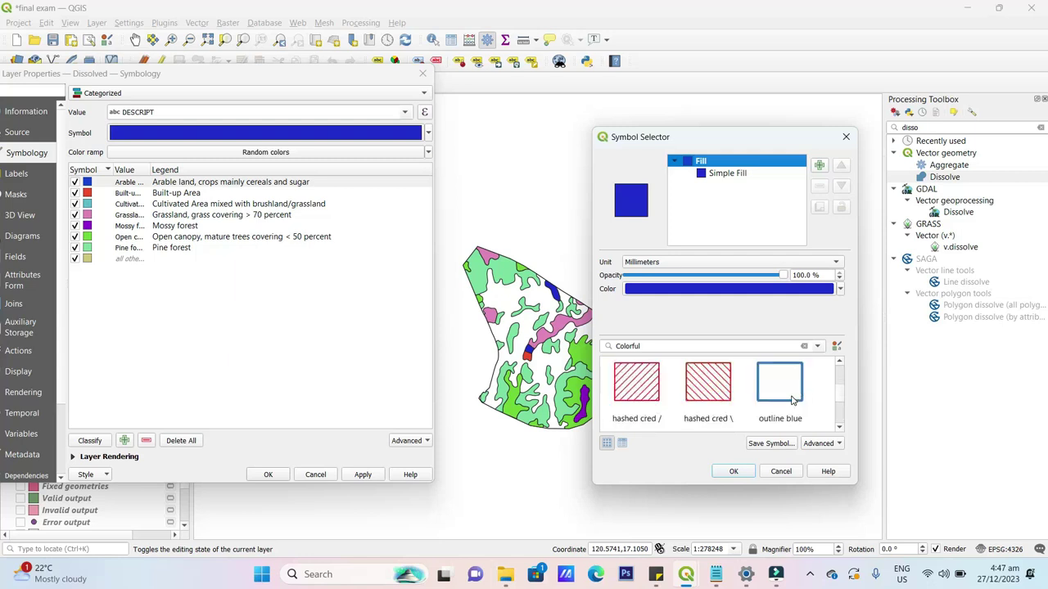
left_click(792, 395)
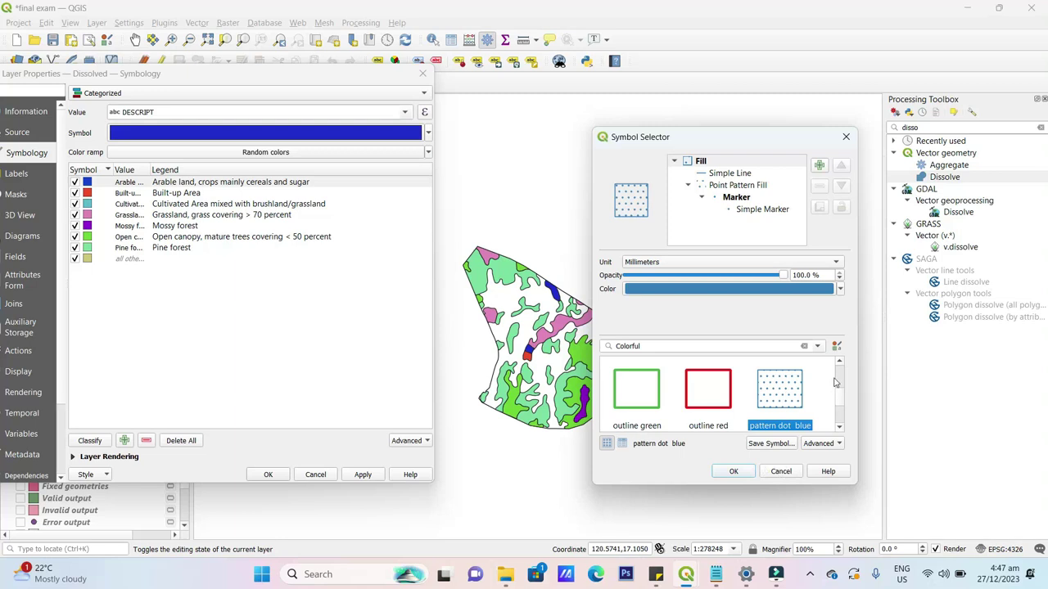
scroll(840, 400, "up", 3)
scroll(843, 400, "down", 3)
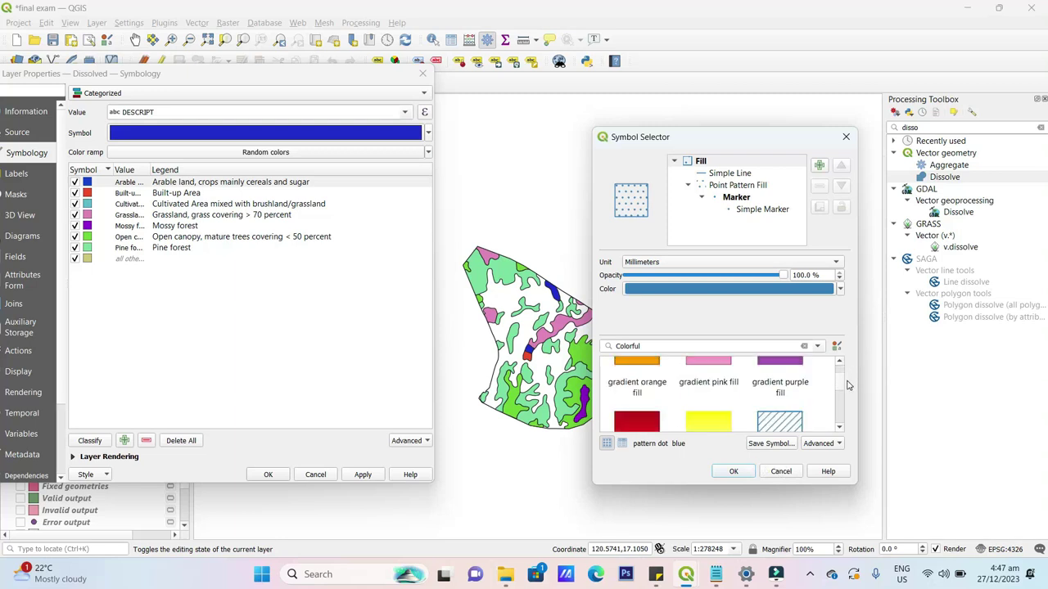
scroll(843, 405, "down", 4)
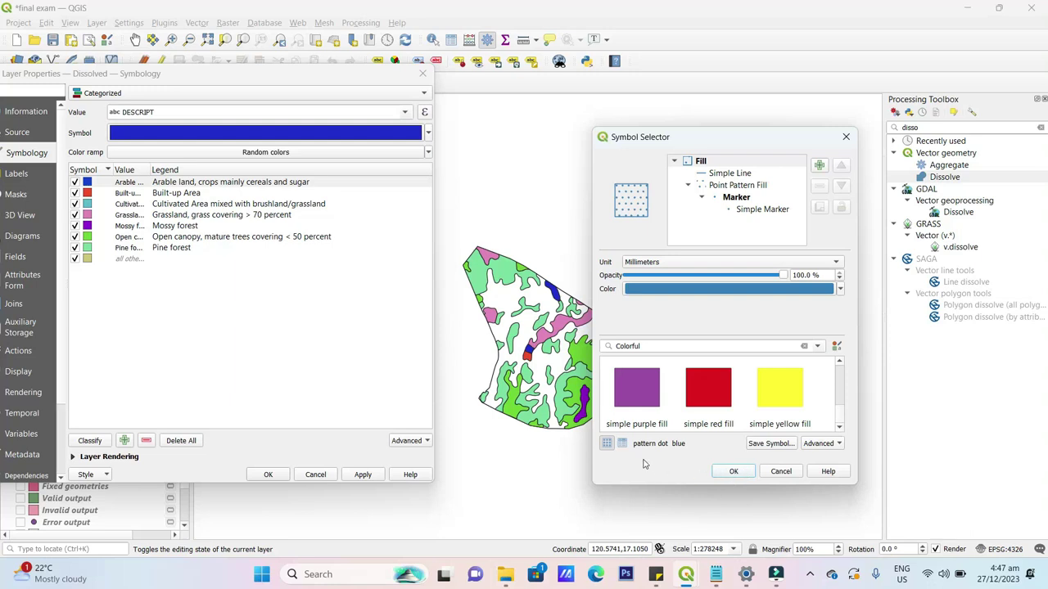
left_click(739, 469)
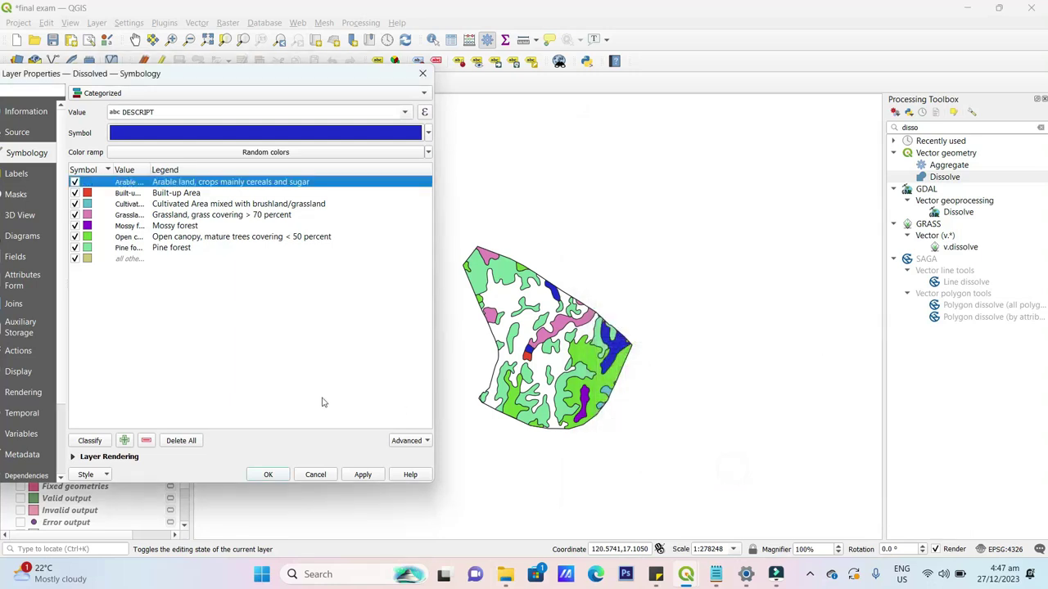
left_click(363, 474)
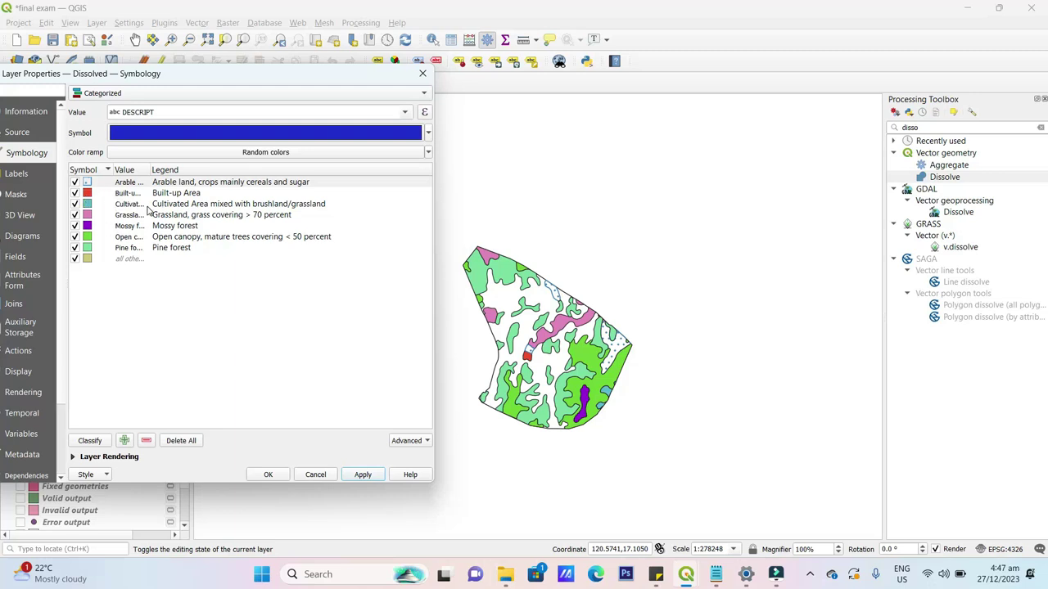
Assign the 'gradient green fill' to the 'Cultivated Area mixed with brushland/grassland' category, apply it and close the layer properties
left_click(86, 206)
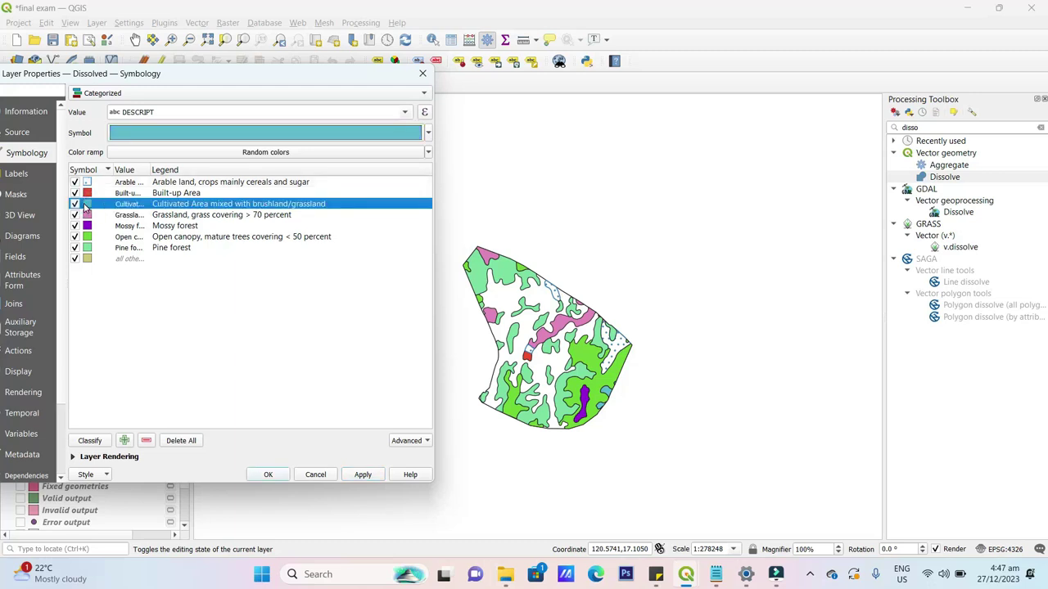
double_click(86, 206)
left_click(776, 385)
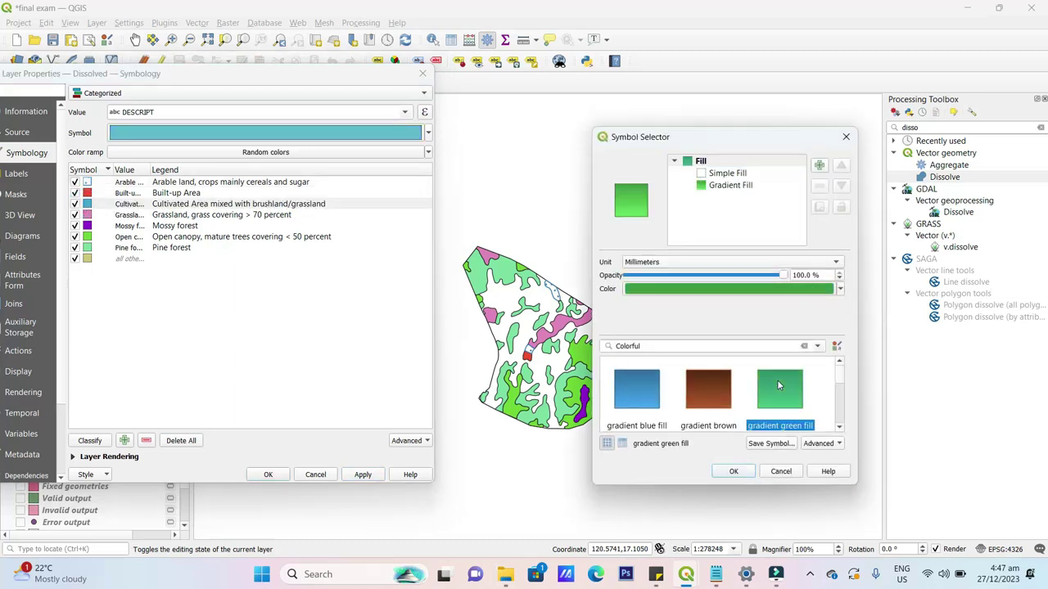
left_click(731, 470)
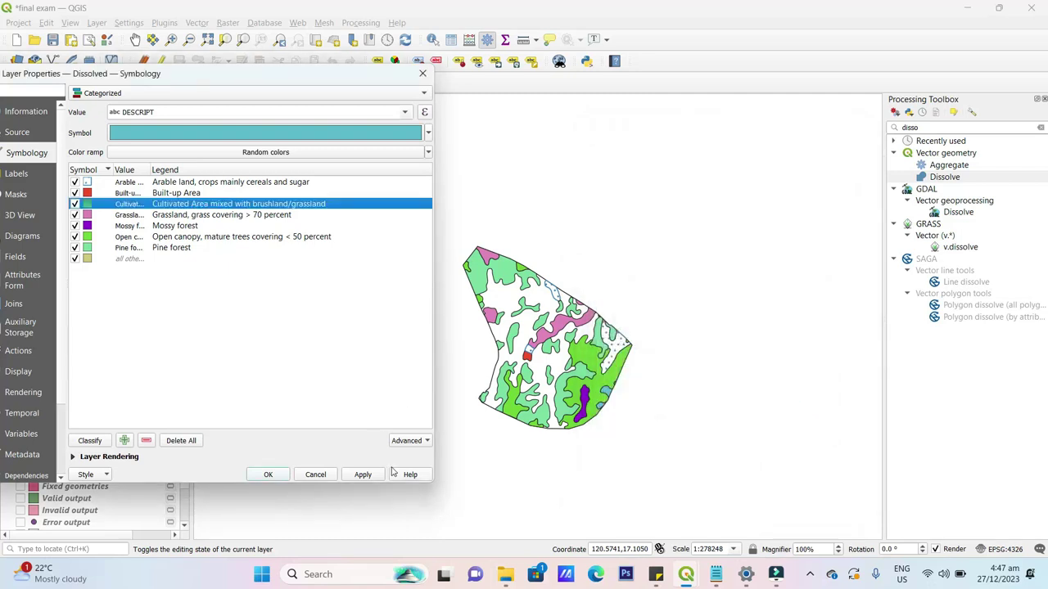
left_click(363, 474)
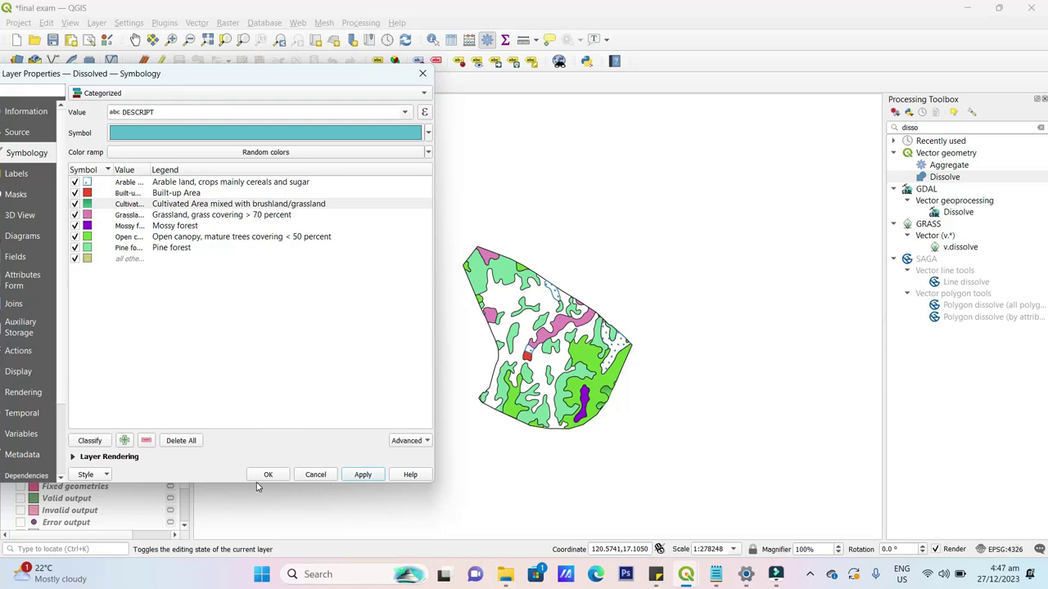
left_click(276, 474)
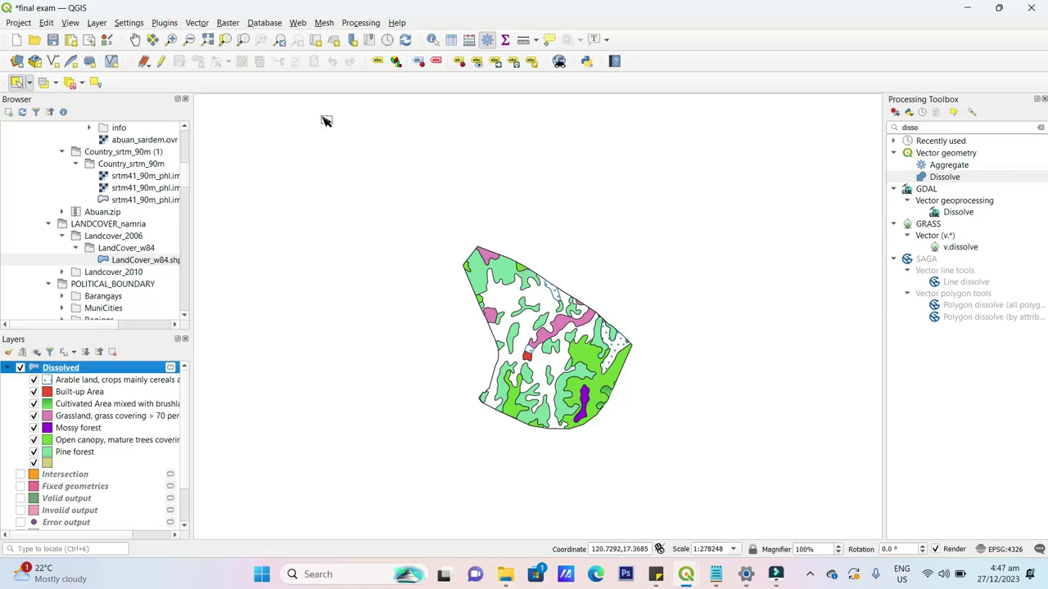
Zoom the map canvas to the Dissolved land cover layer's extent and switch to the 'for screen record' layout
left_click(70, 23)
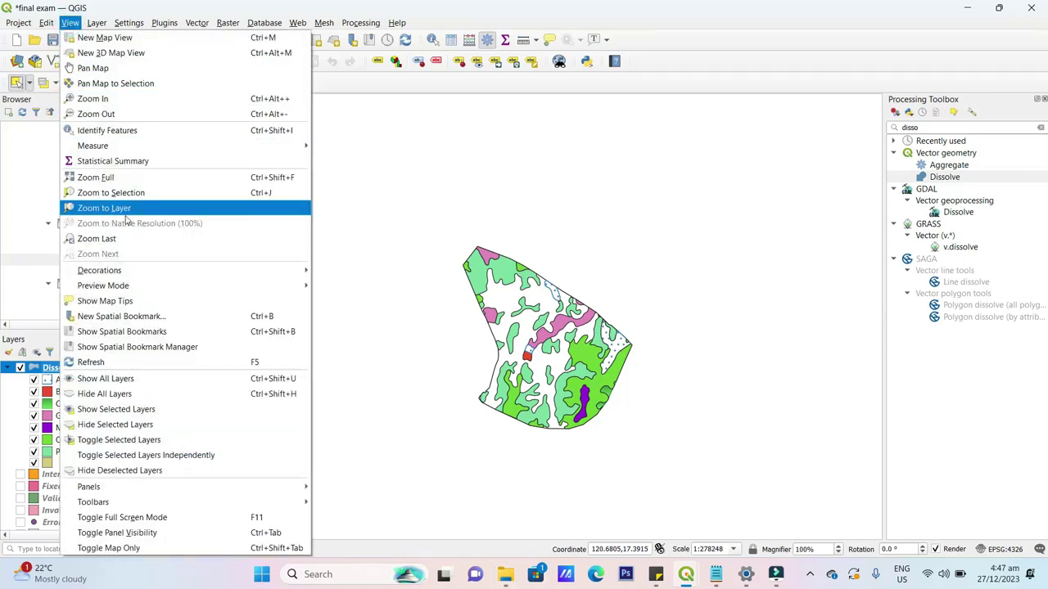
left_click(127, 177)
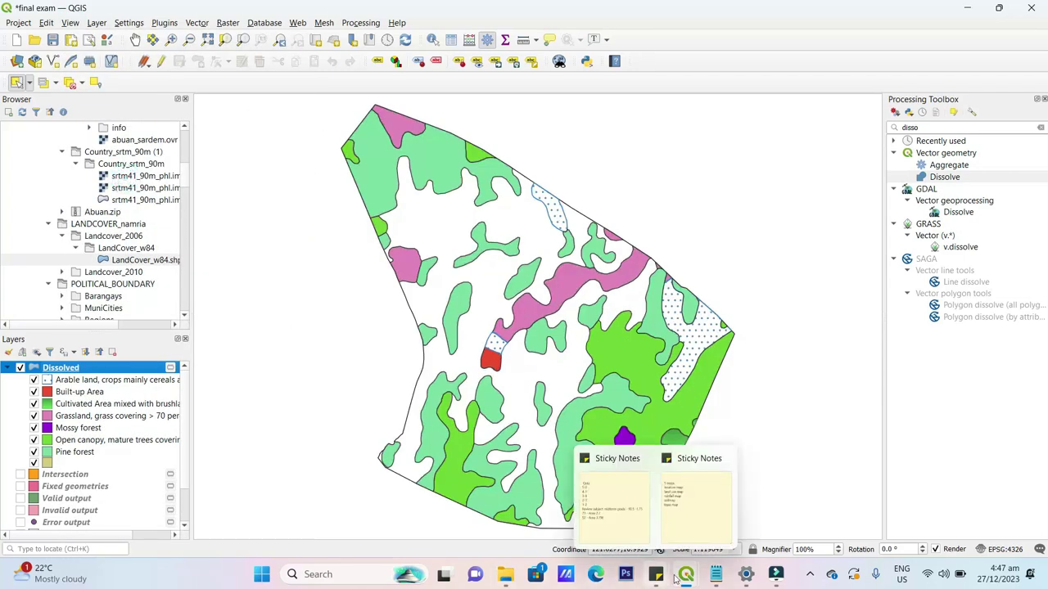
mouse_move(686, 574)
left_click(751, 539)
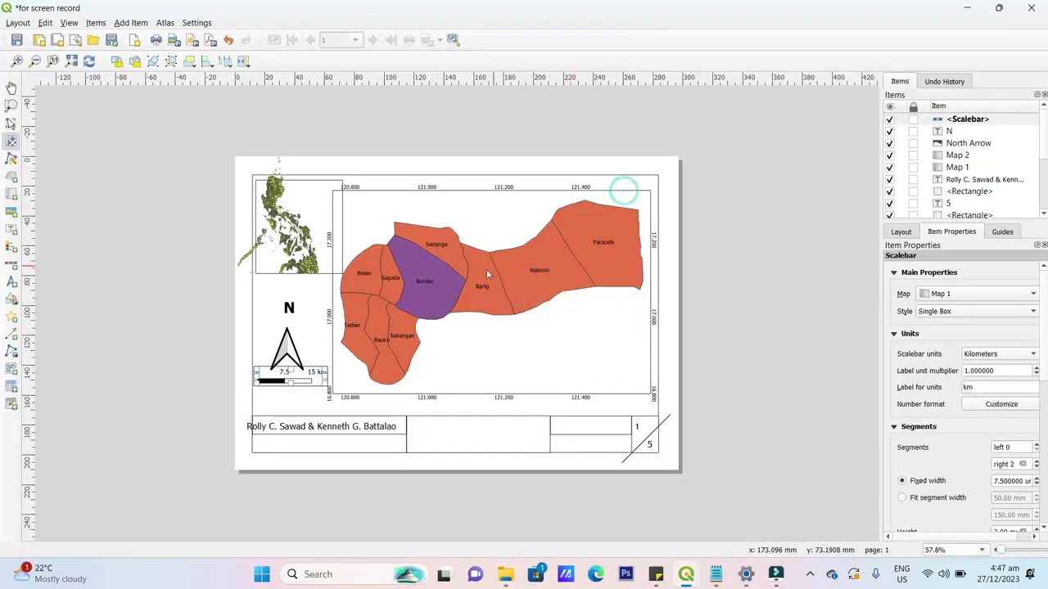
Hide the existing Map 1 and Map 2 items in the layout
right_click(432, 282)
left_click(337, 267)
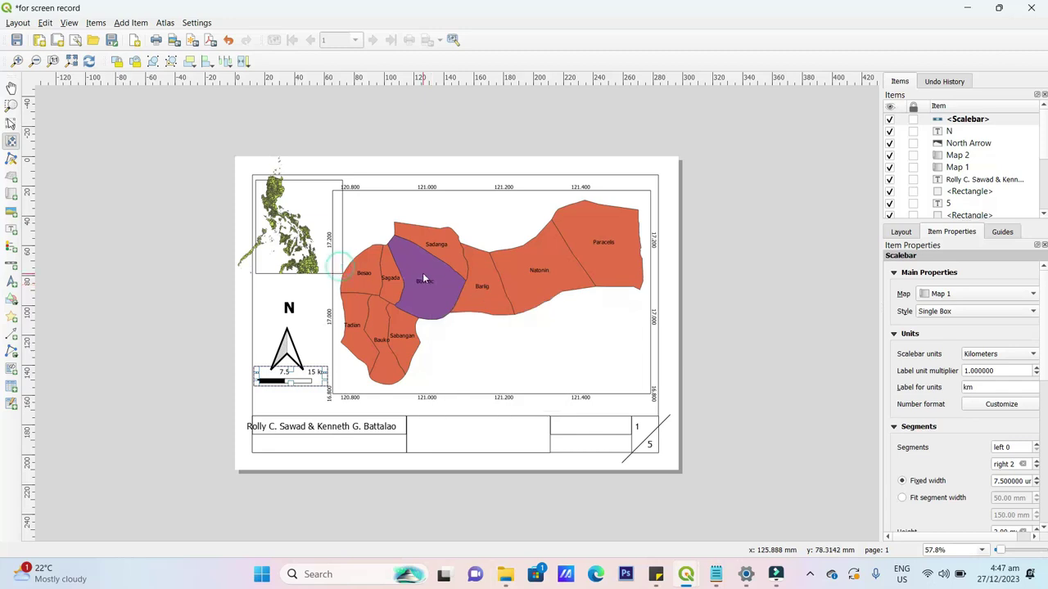
left_click(422, 276)
left_click(890, 167)
left_click(888, 155)
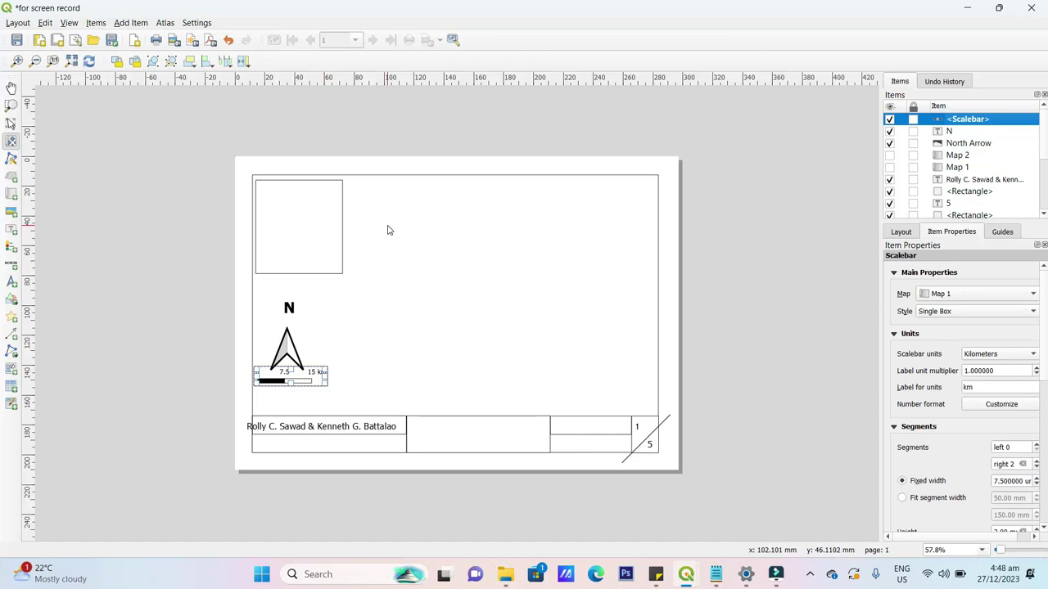
left_click(890, 155)
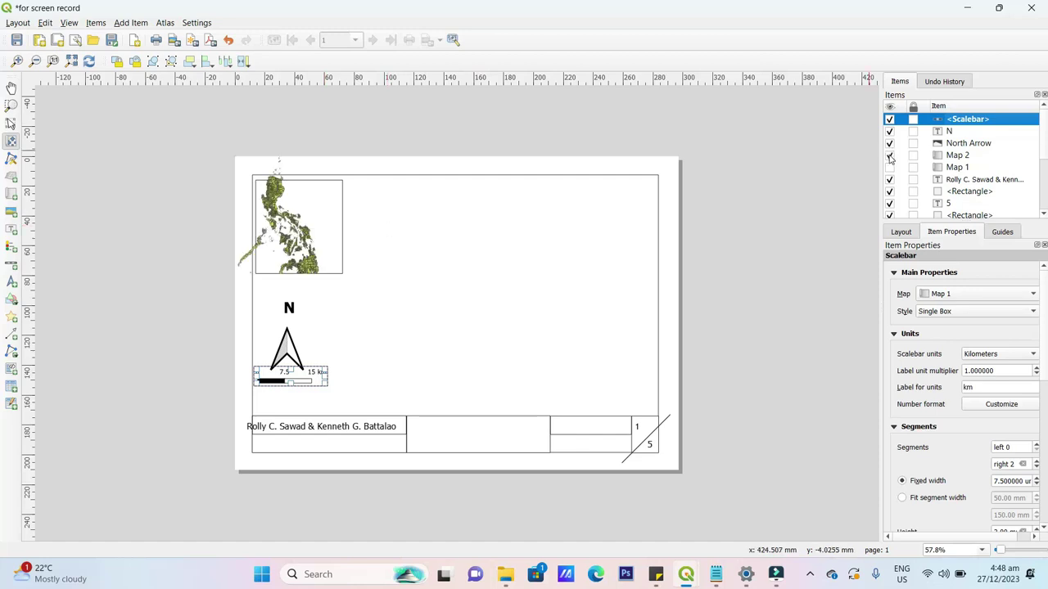
left_click(890, 155)
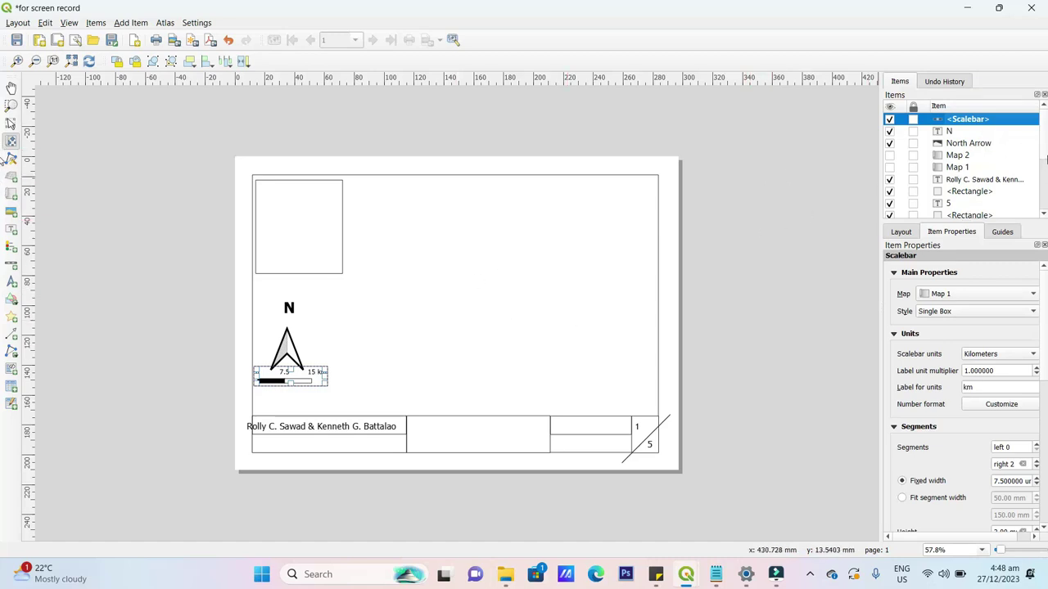
Add a new map of the Bontoc land cover to the layout and enlarge it to fill most of the main frame
left_click_drag(1045, 160, 1041, 188)
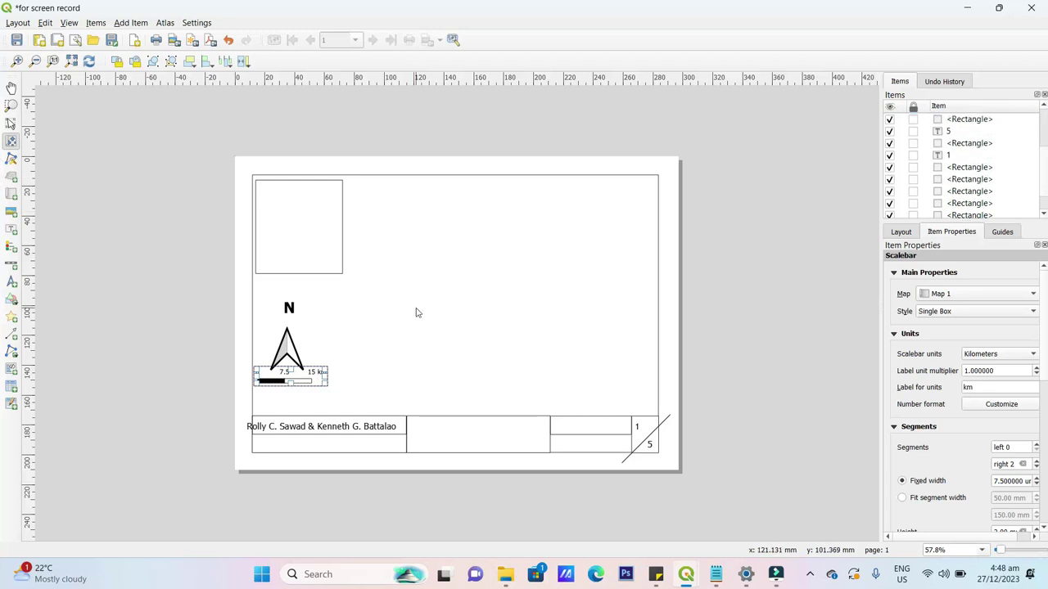
left_click(11, 194)
left_click_drag(398, 196, 613, 382)
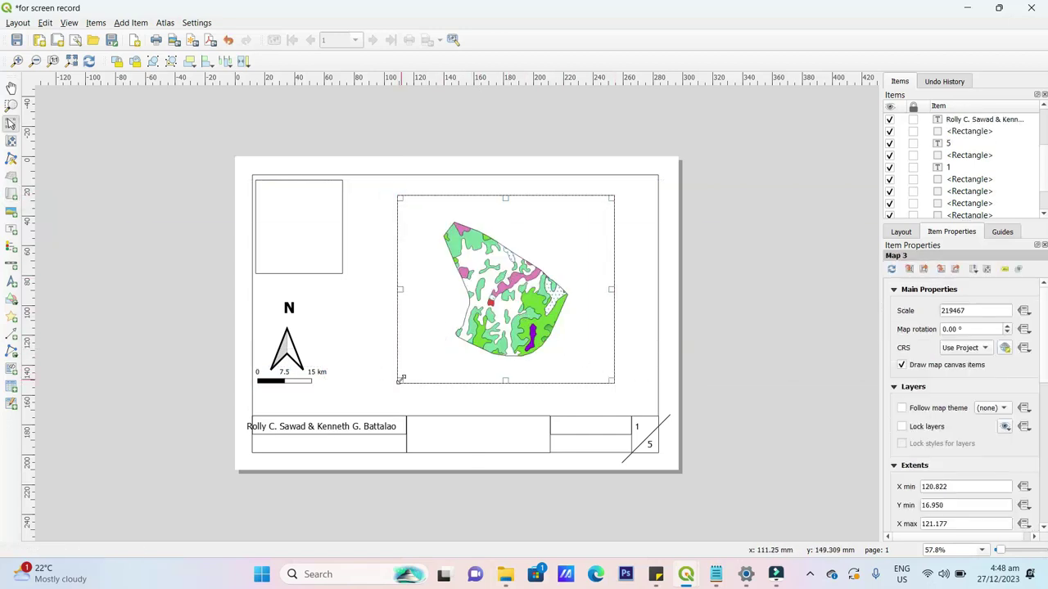
left_click_drag(398, 381, 309, 386)
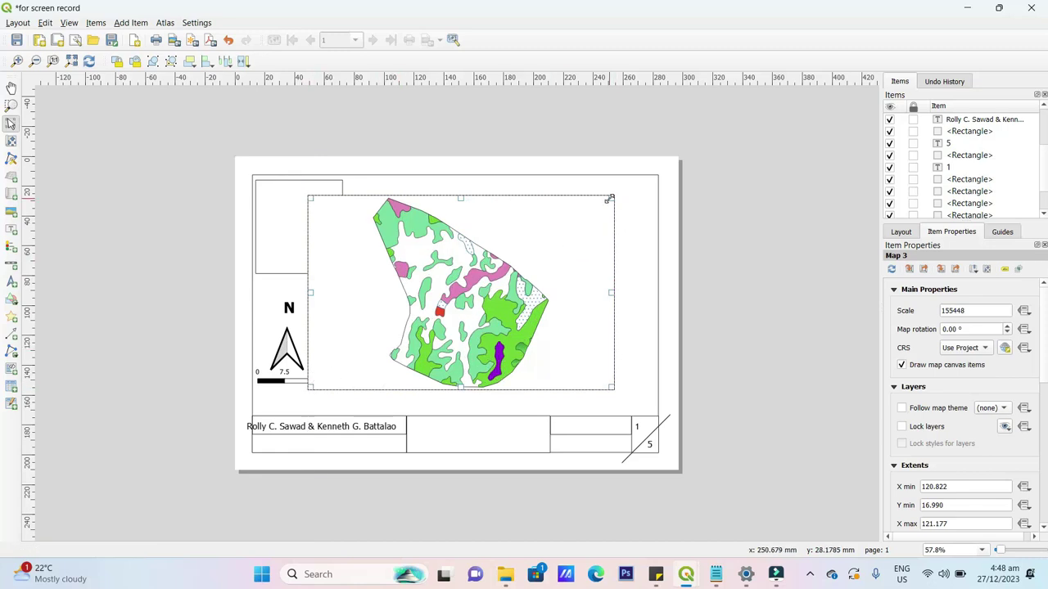
left_click_drag(611, 198, 645, 194)
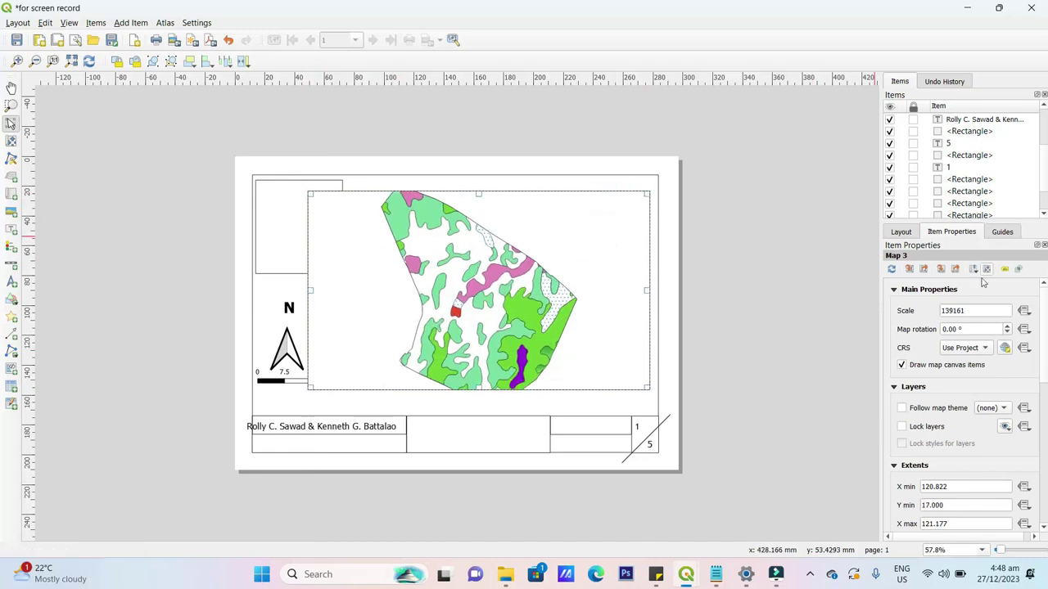
Move the new land cover map slightly up and to the left on the page and adjust its content within the item
scroll(1031, 328, "down", 5)
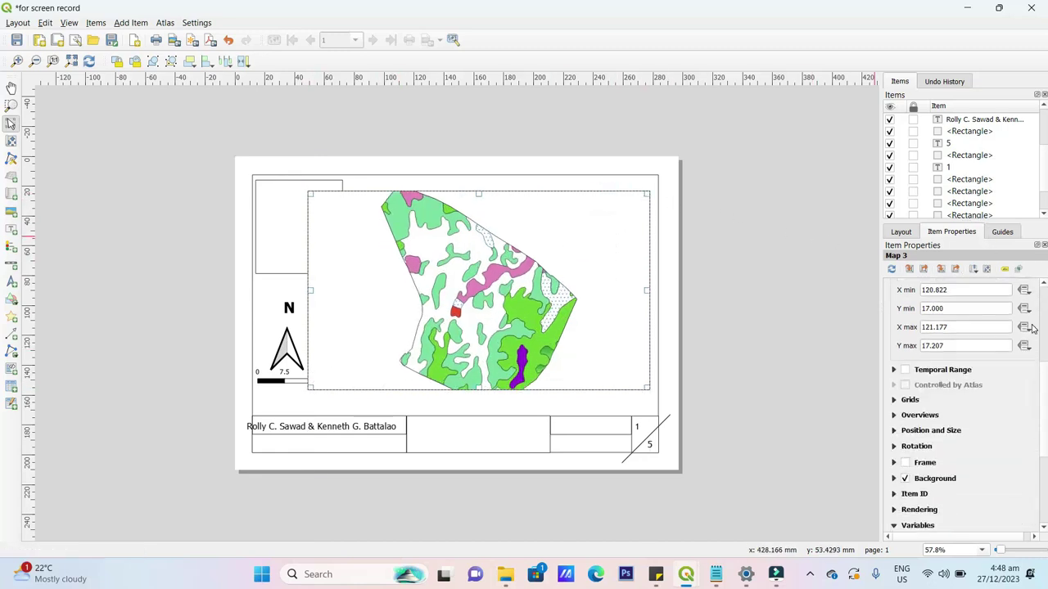
left_click(895, 400)
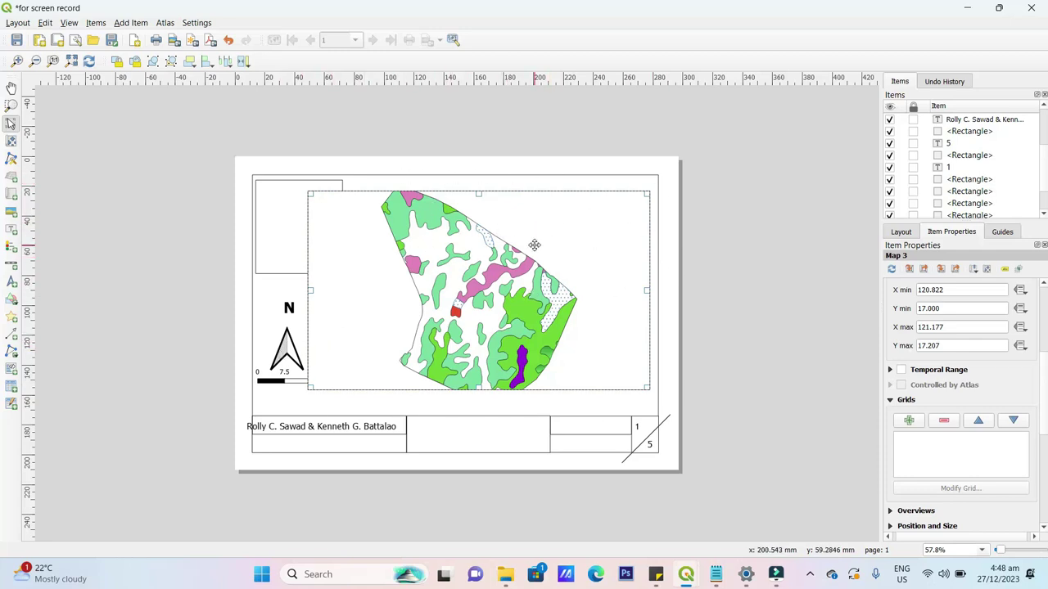
left_click_drag(533, 245, 510, 241)
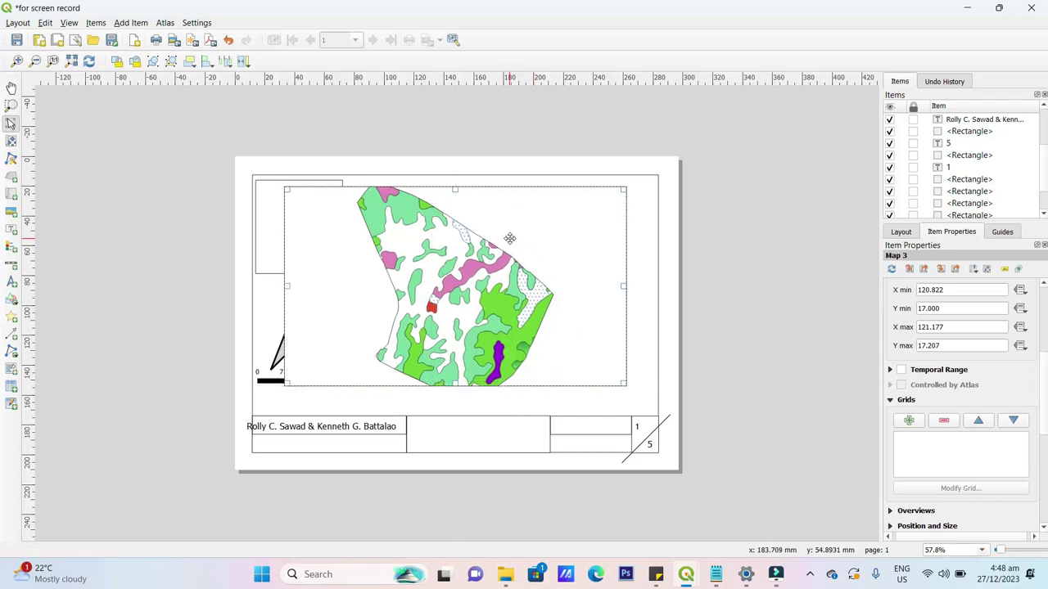
left_click(11, 141)
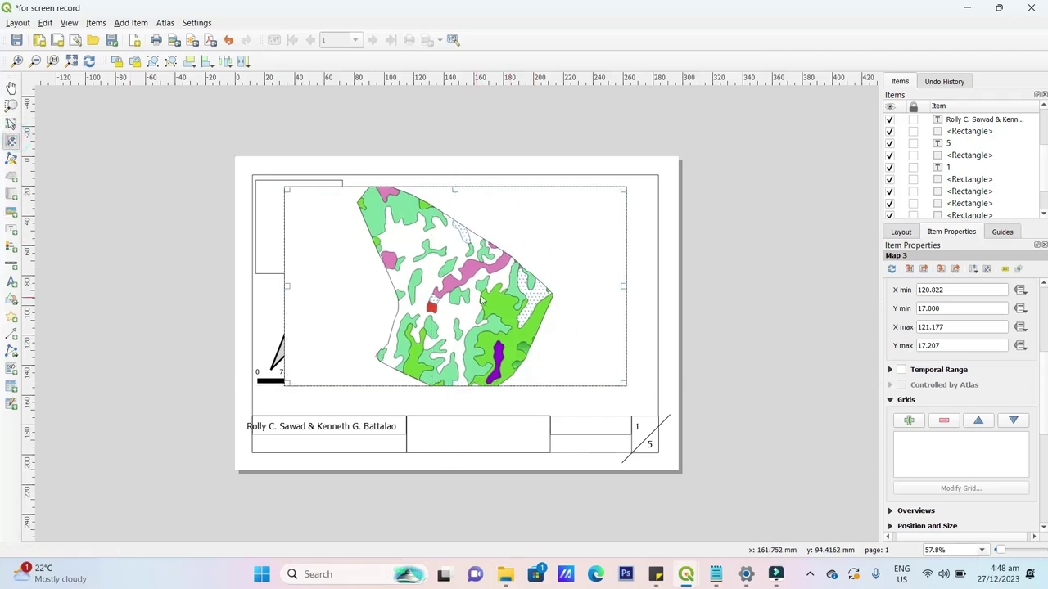
scroll(506, 303, "down", 1)
scroll(505, 303, "up", 1)
scroll(505, 303, "down", 1)
scroll(507, 301, "up", 1)
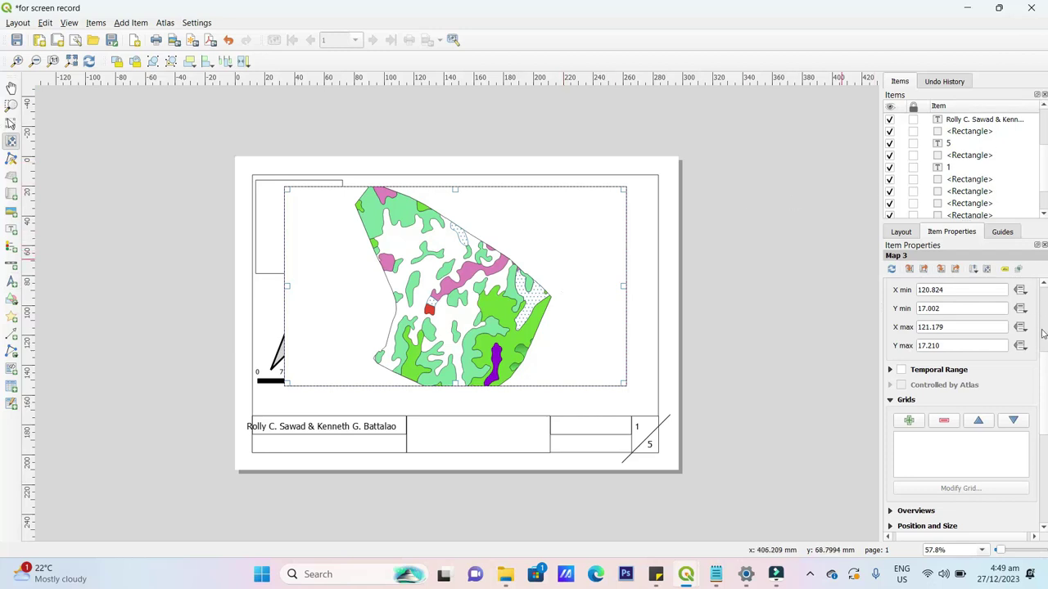
Turn off the background of the new land cover map, Map 3
scroll(1042, 333, "up", 3)
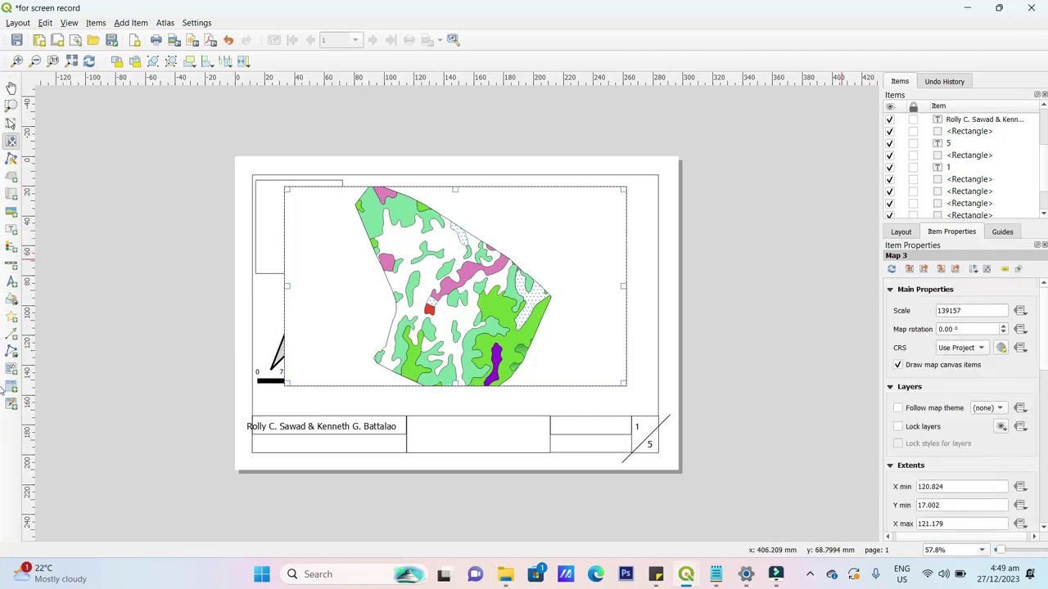
scroll(1044, 370, "down", 2)
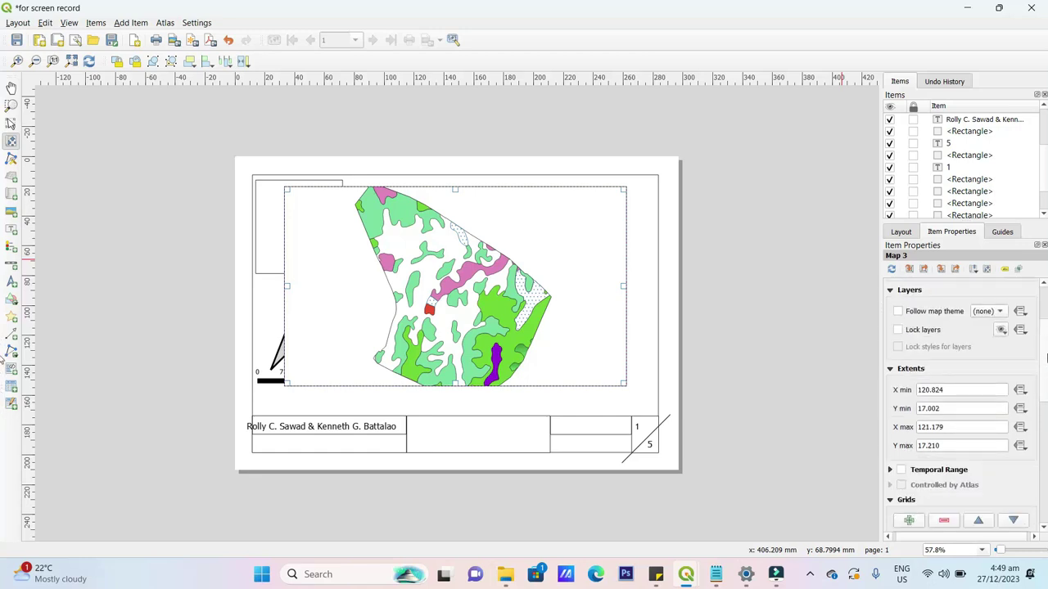
scroll(1046, 358, "down", 10)
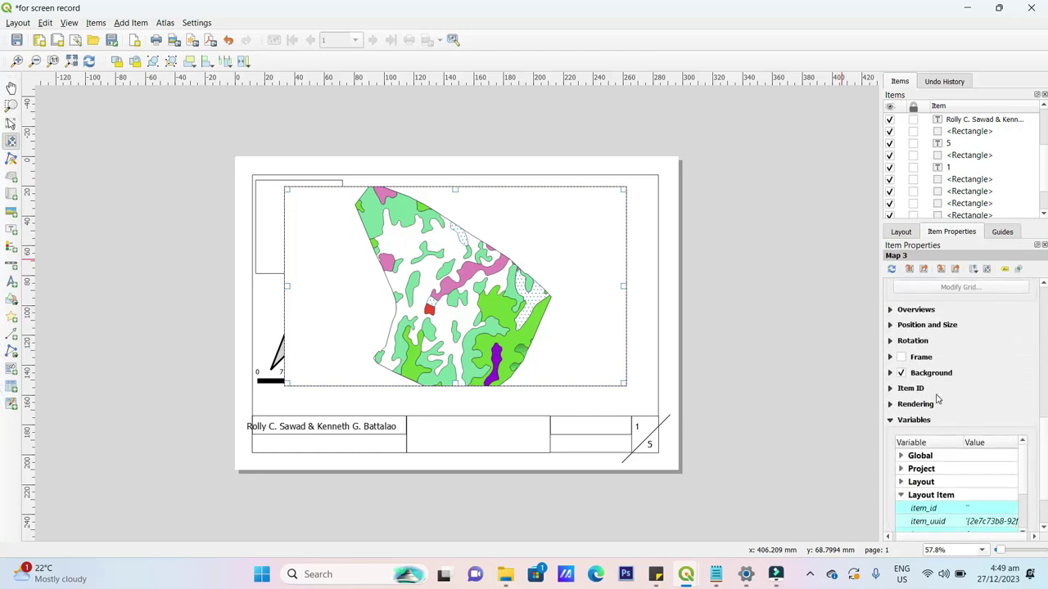
left_click(902, 373)
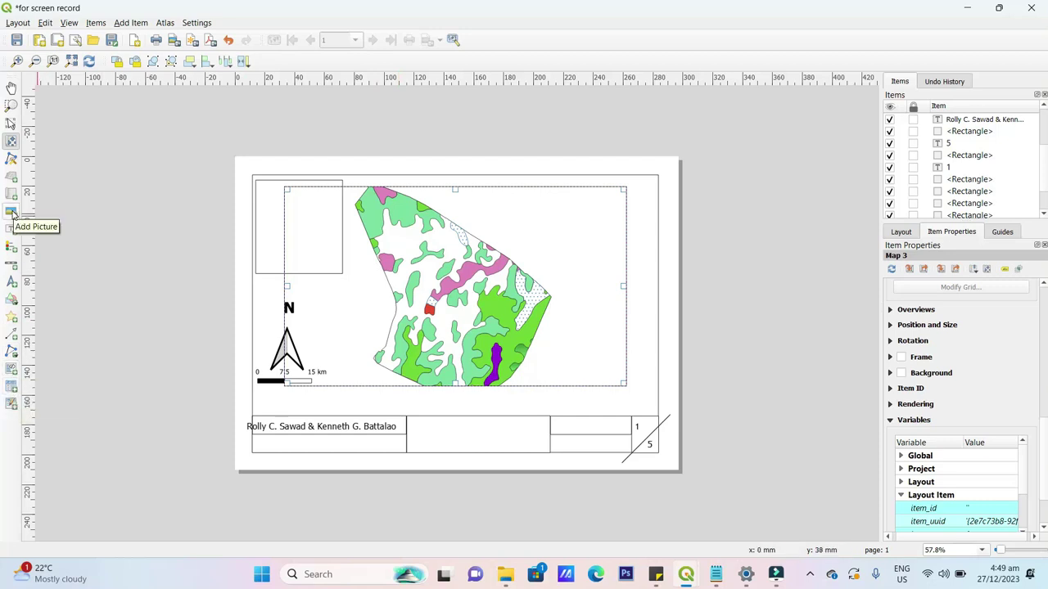
Add a legend to the layout and position it beside the land cover map's right side
left_click(10, 250)
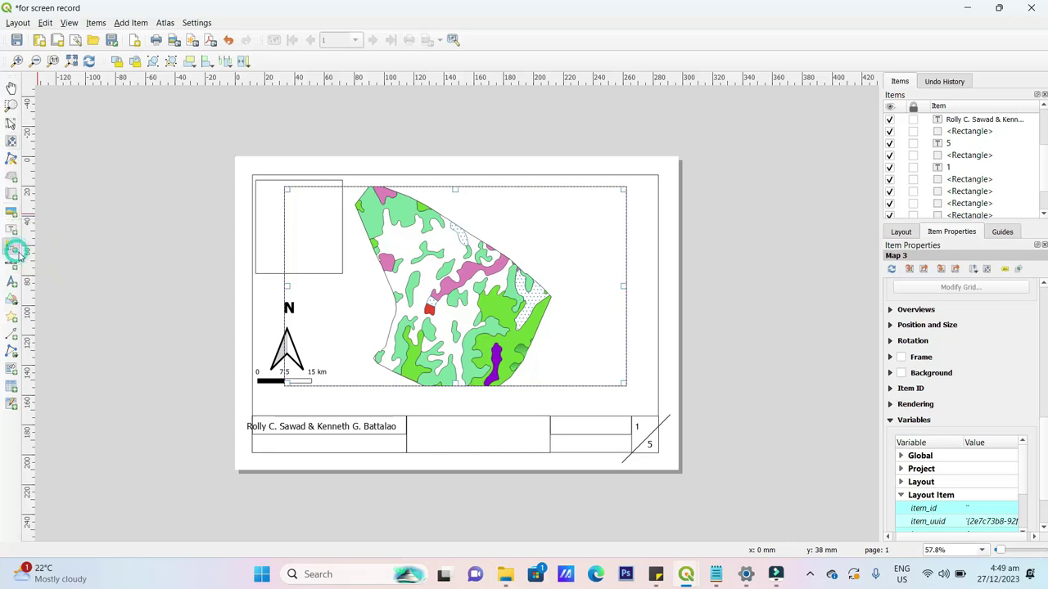
left_click_drag(549, 346, 629, 400)
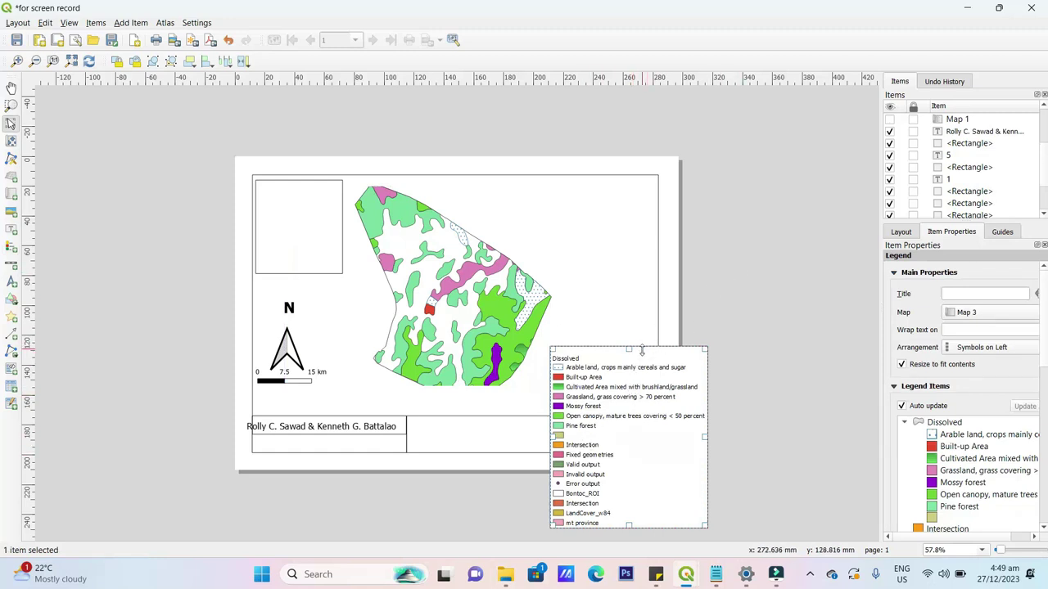
left_click_drag(654, 364, 649, 276)
left_click_drag(658, 318, 675, 307)
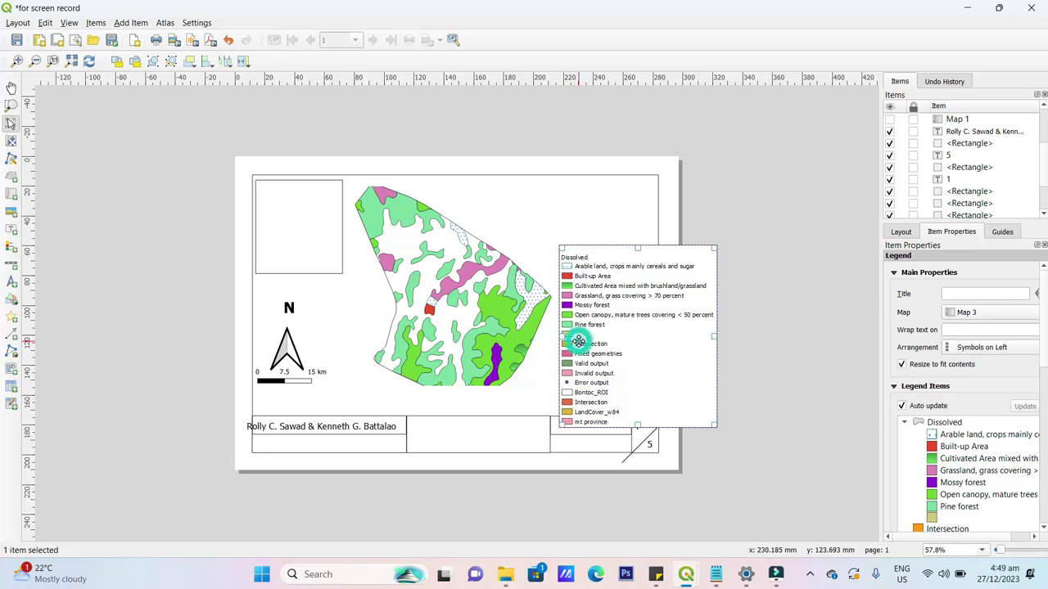
Disable the legend's auto update and remove the first Intersection entry and the unnamed class under Dissolved
scroll(1046, 322, "down", 3)
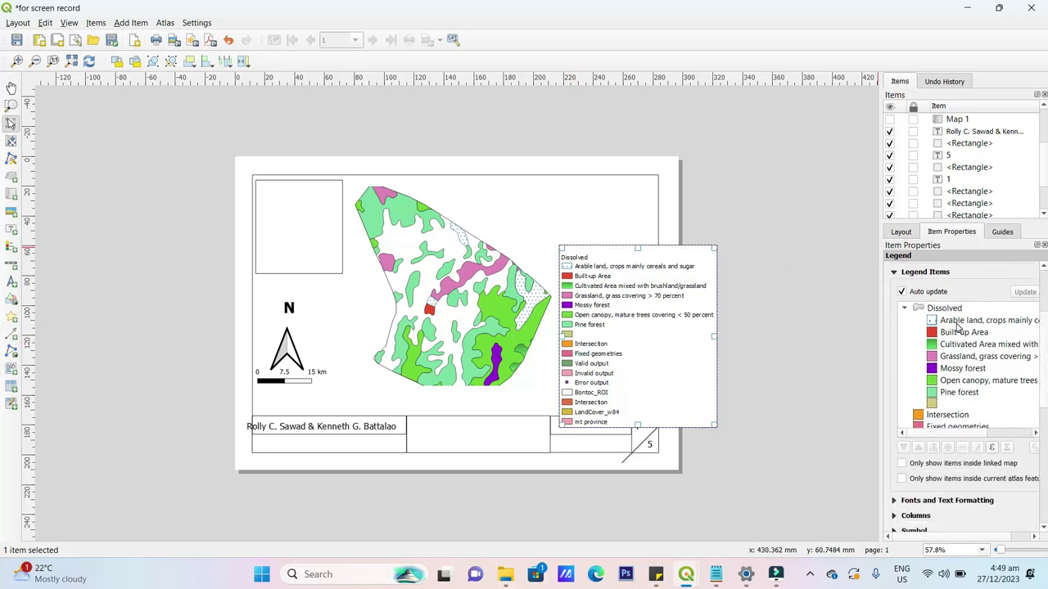
left_click(902, 292)
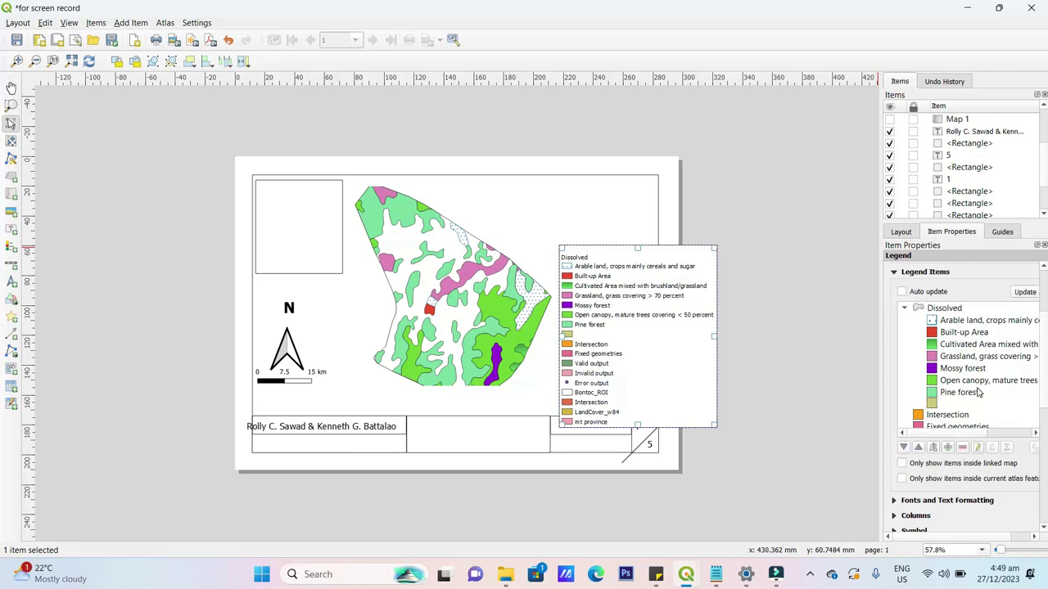
scroll(978, 394, "down", 2)
left_click(964, 350)
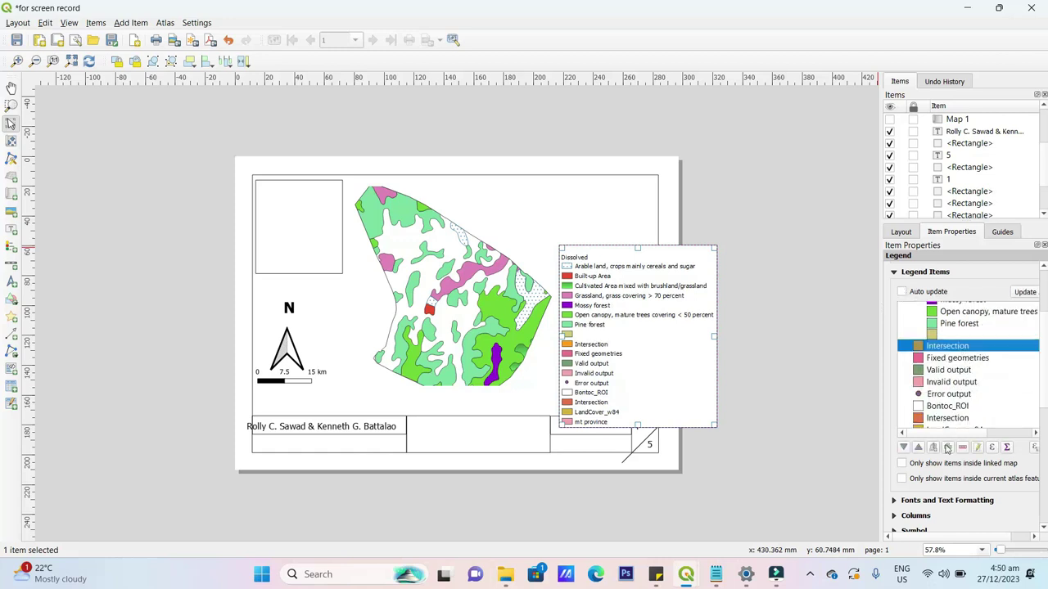
left_click(963, 448)
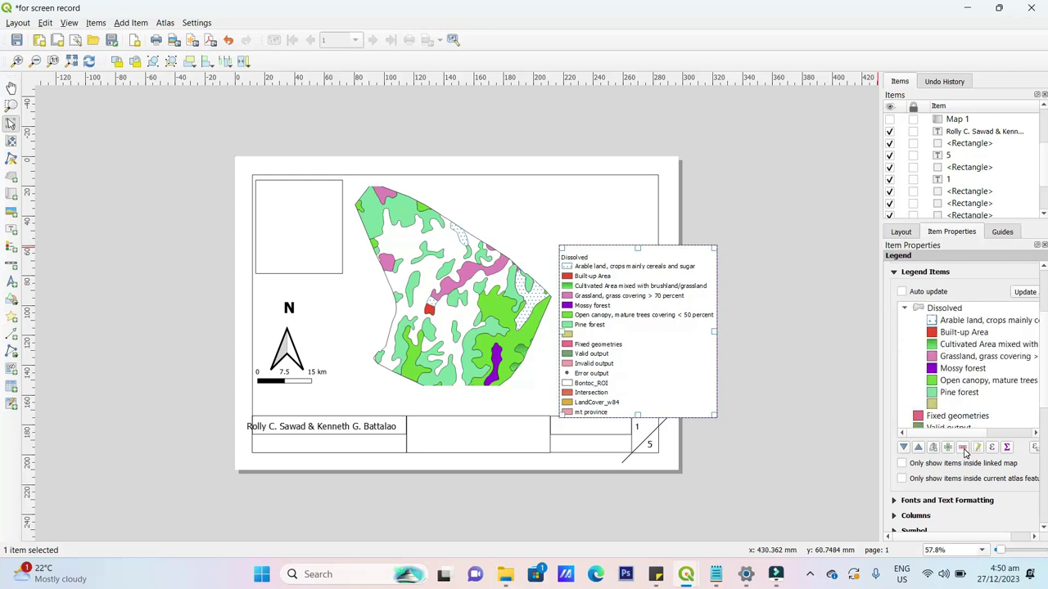
left_click(950, 403)
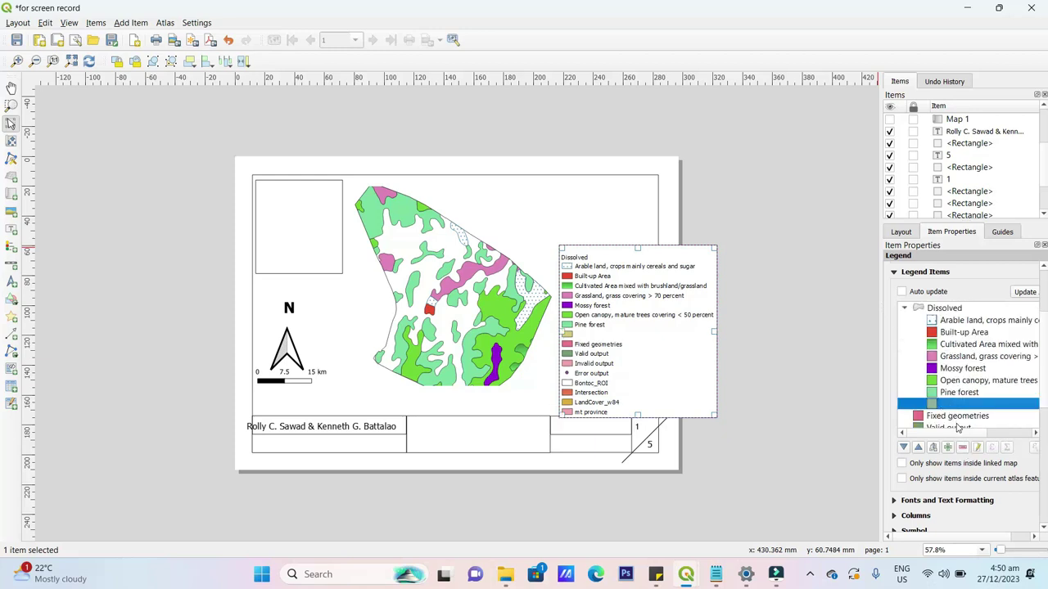
left_click(963, 451)
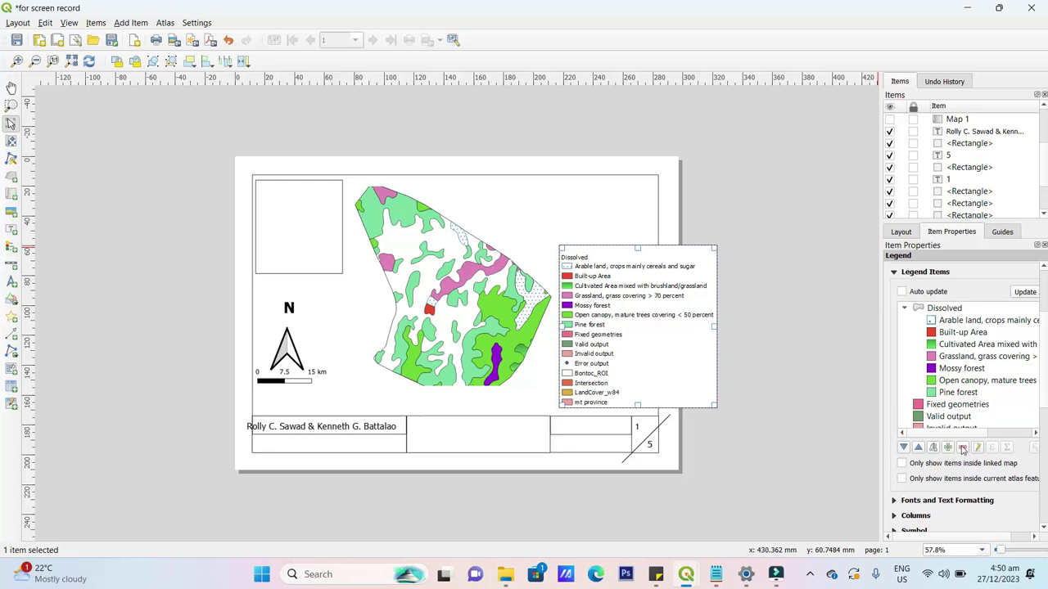
Remove the Fixed geometries, Valid output and Invalid output legend entries and move the legend to the main frame's lower right corner
left_click(954, 406)
left_click(962, 447)
left_click(967, 407)
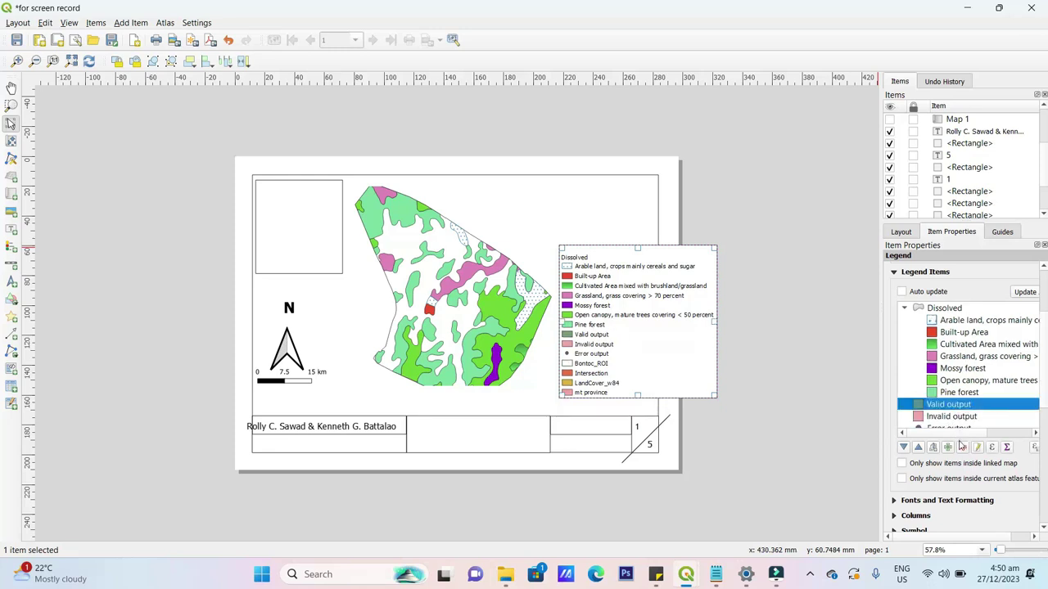
left_click(962, 447)
left_click(963, 409)
left_click(964, 448)
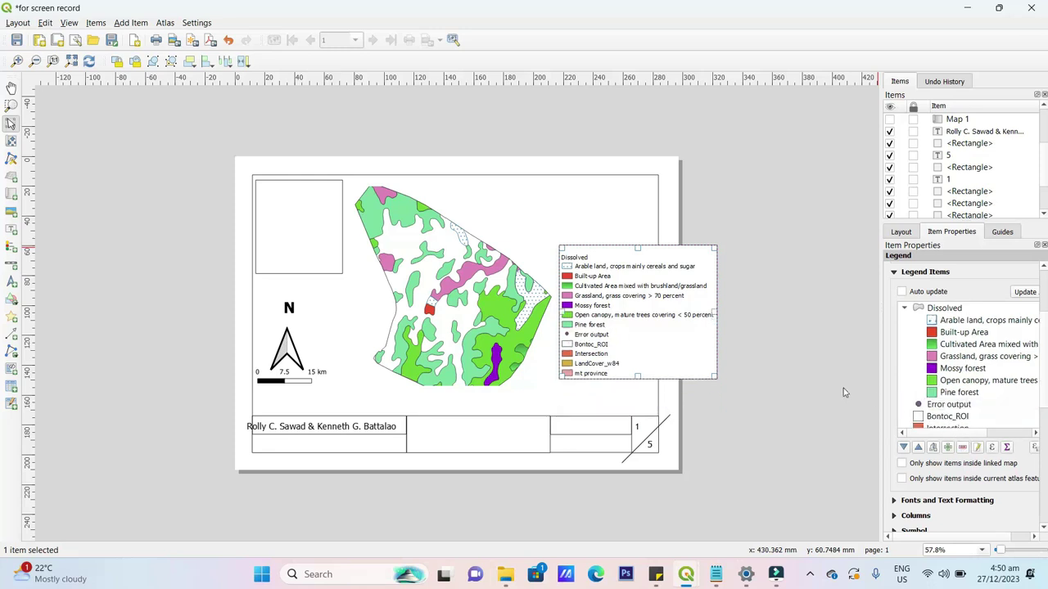
left_click_drag(686, 299, 640, 335)
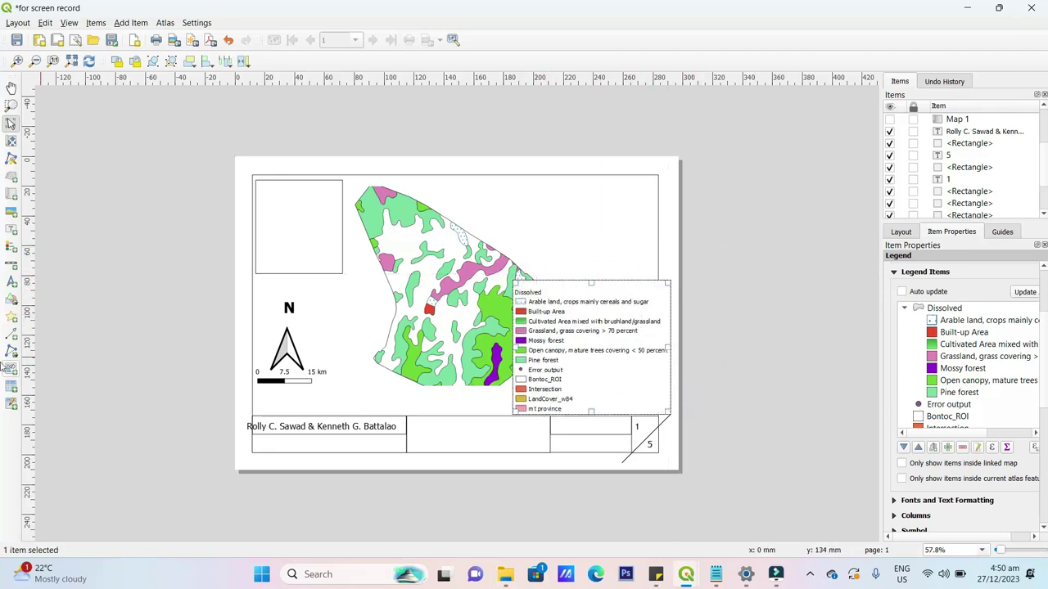
Add a text label in the upper right part of the main frame and select it
left_click(121, 23)
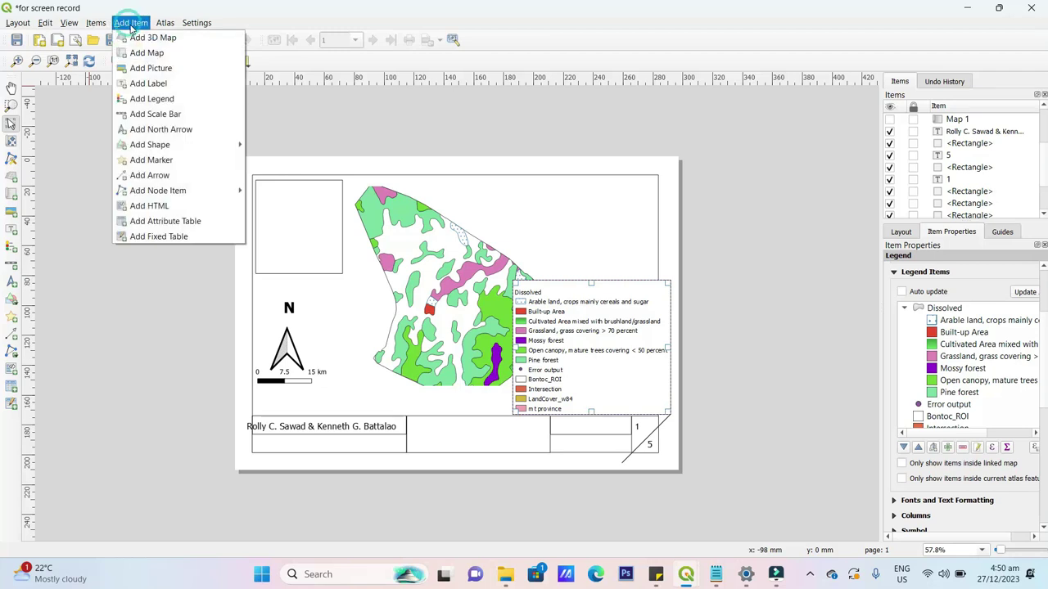
left_click(163, 85)
left_click_drag(530, 206, 610, 226)
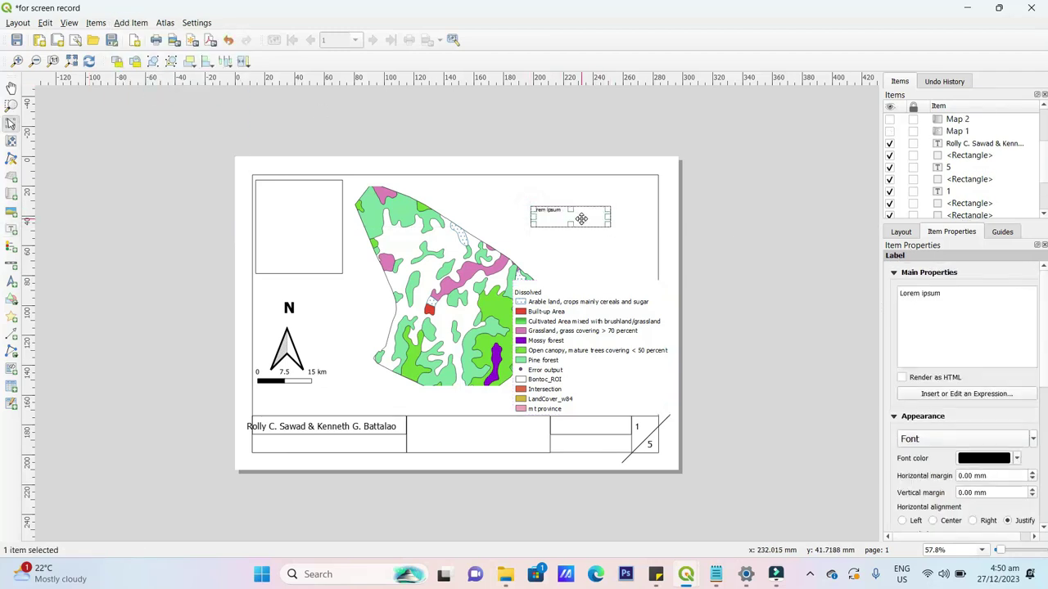
left_click(877, 307)
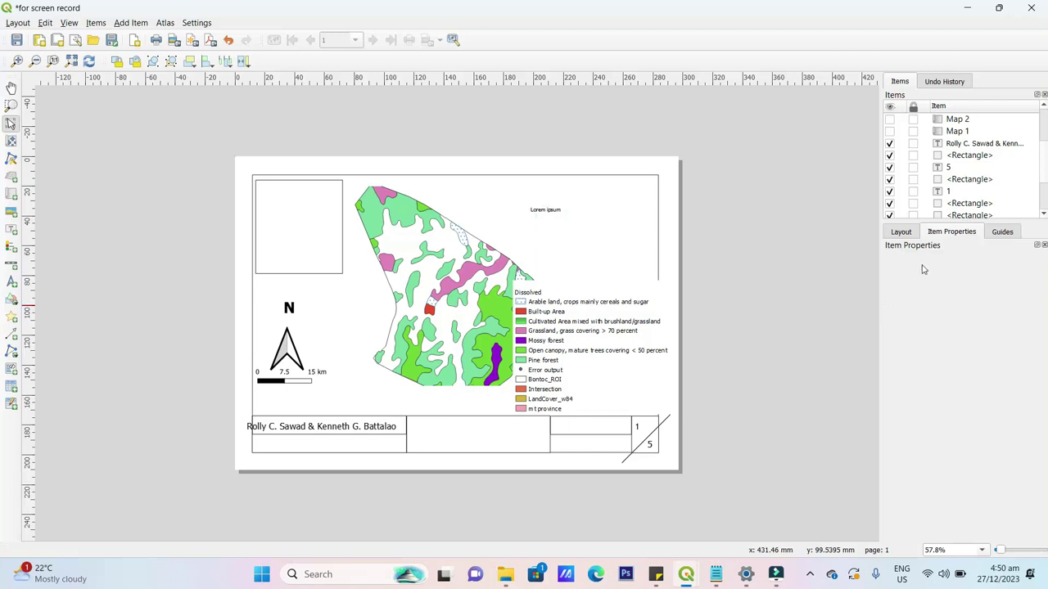
left_click(532, 210)
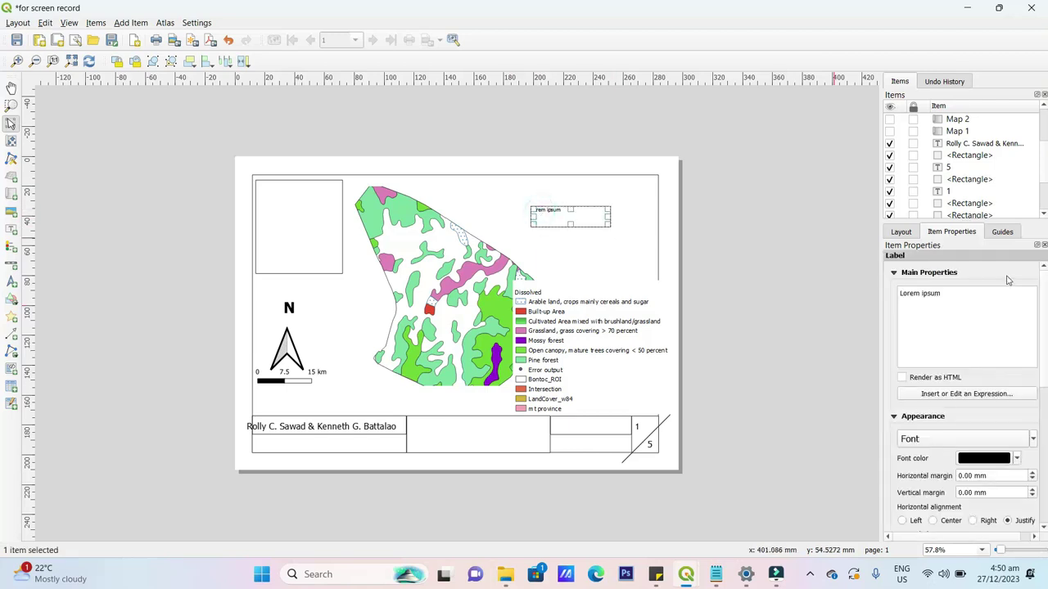
Set the new label's text to LABEL and move it just above the legend
left_click_drag(947, 299, 868, 284)
type("LABEL")
left_click(736, 288)
left_click(538, 209)
left_click(538, 210)
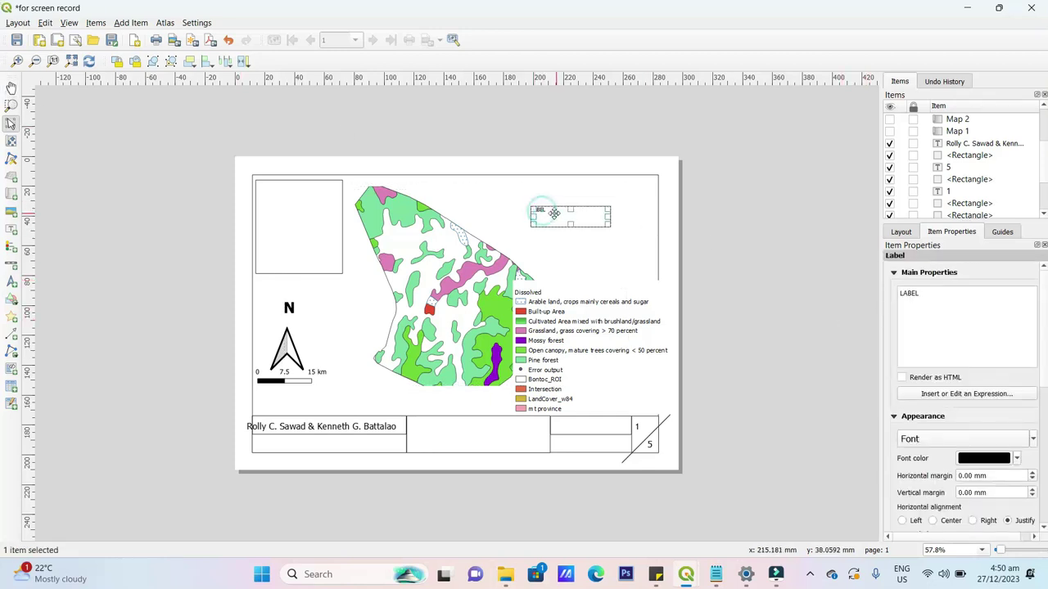
left_click_drag(538, 210, 569, 279)
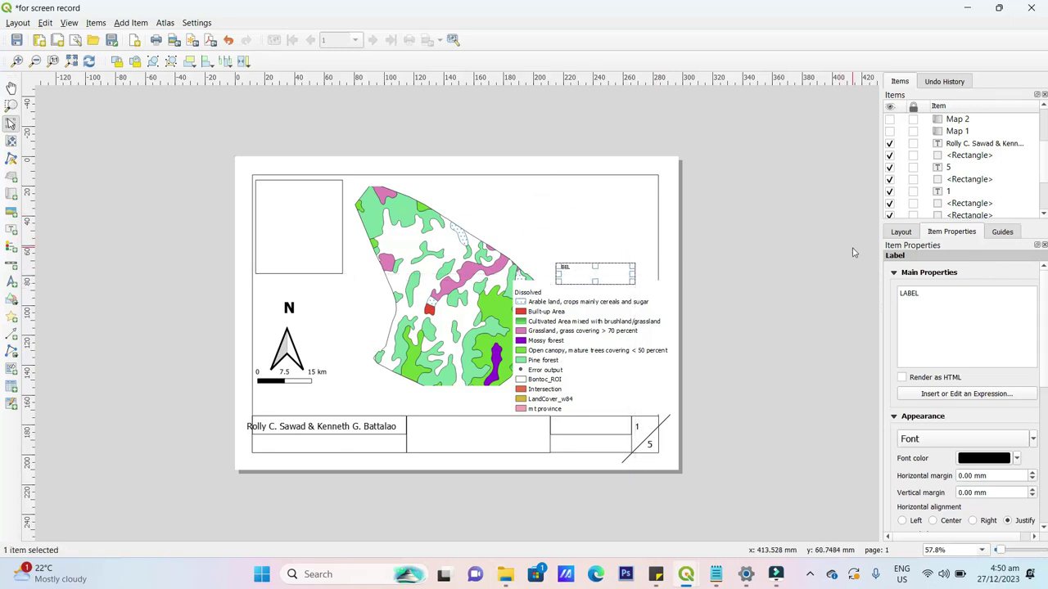
left_click(711, 319)
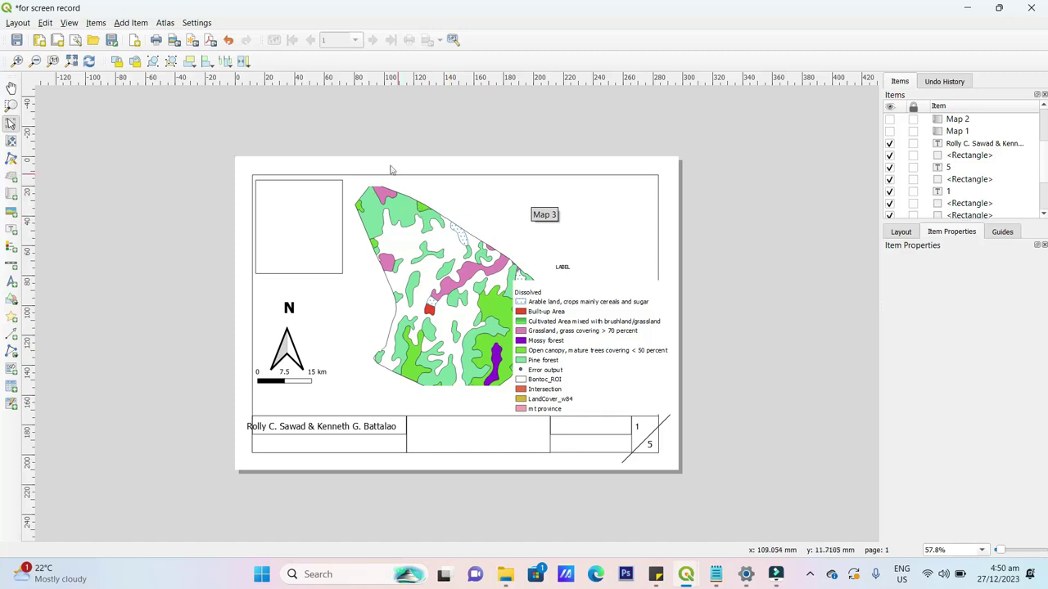
Shift the land cover map slightly left on the page and nudge the legend slightly down and right
left_click(412, 256)
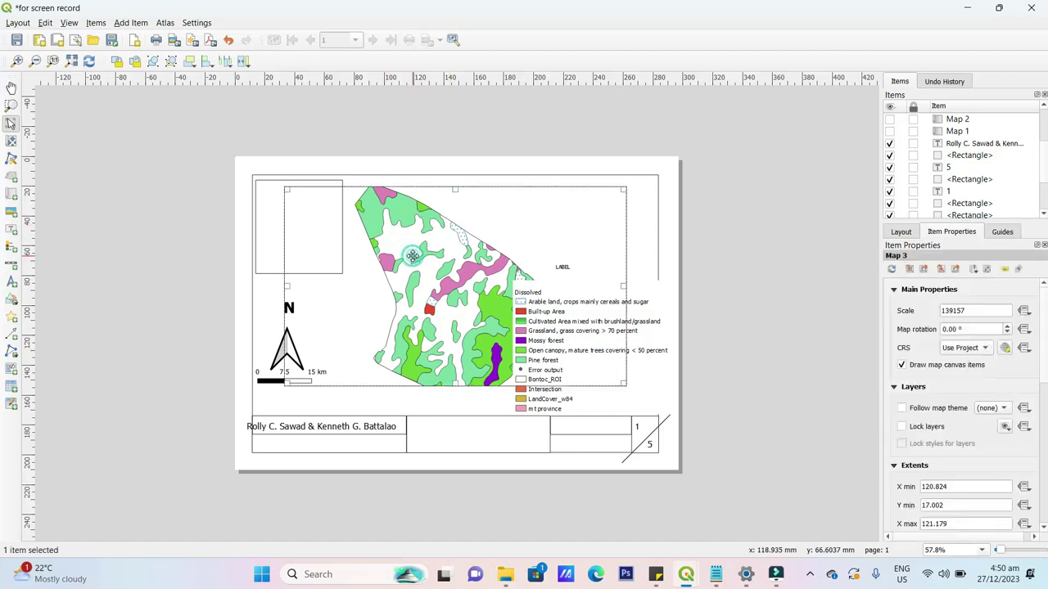
mouse_move(411, 256)
left_mouse_down()
mouse_move(426, 241)
mouse_move(424, 262)
left_mouse_up()
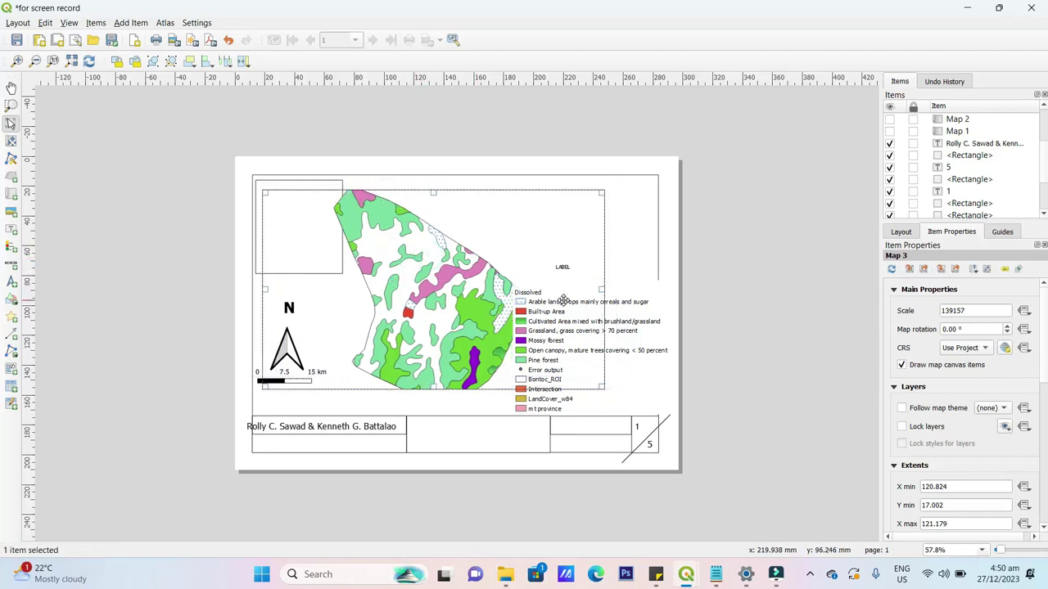
left_click(563, 300)
left_click_drag(610, 292, 631, 312)
Change the text of the label above the legend to LEGEND
left_click(561, 268)
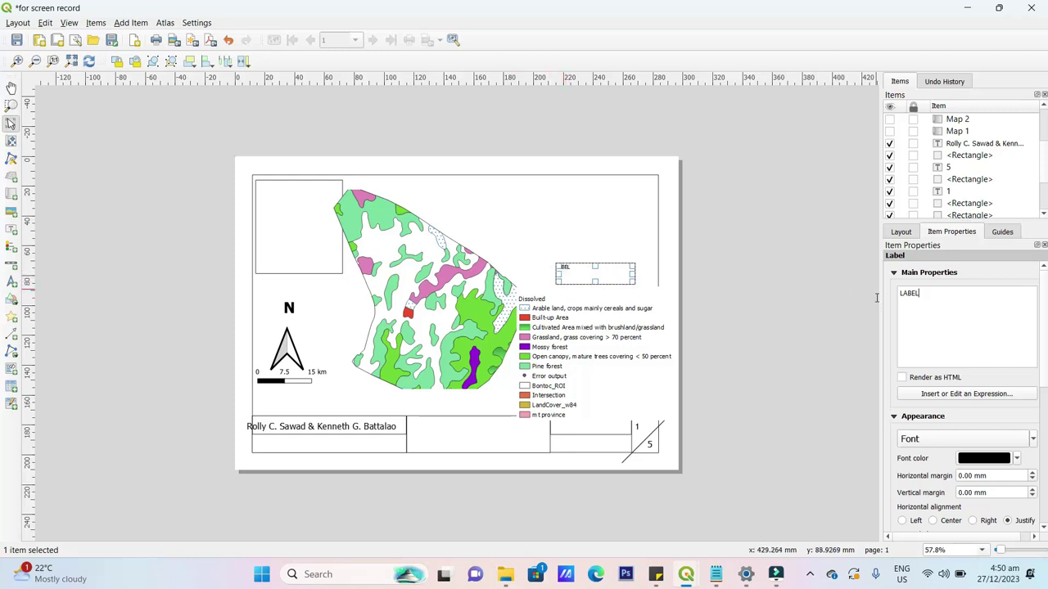
key("ctrl+a")
type("LE")
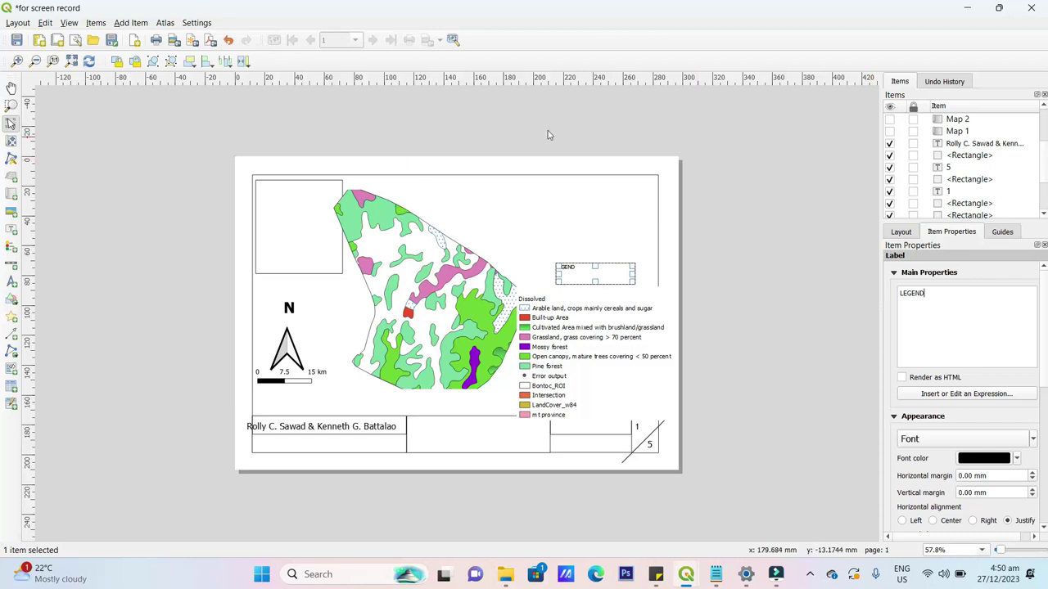
left_click(591, 122)
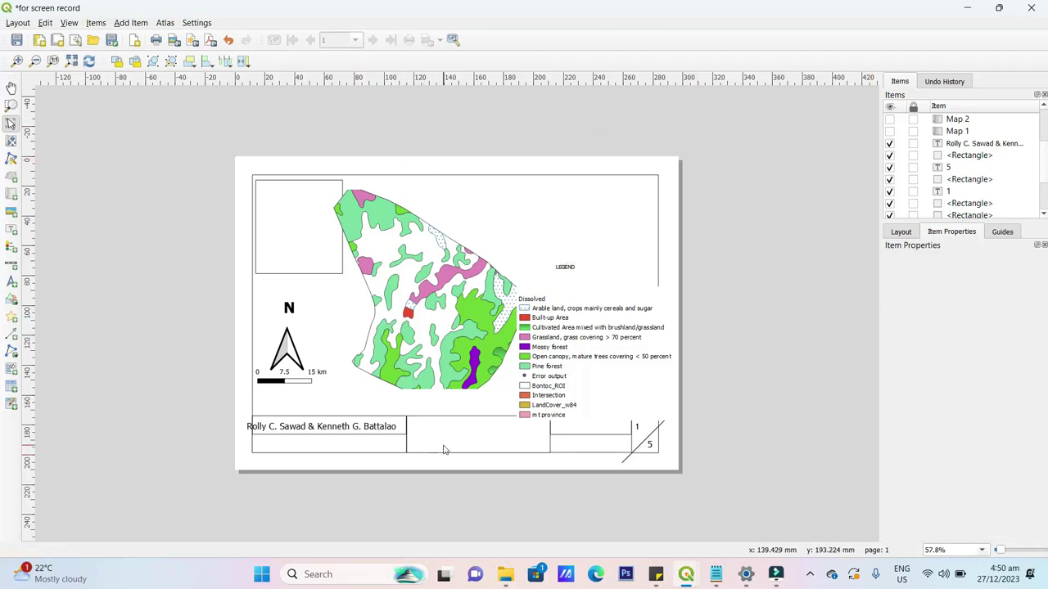
left_click(486, 439)
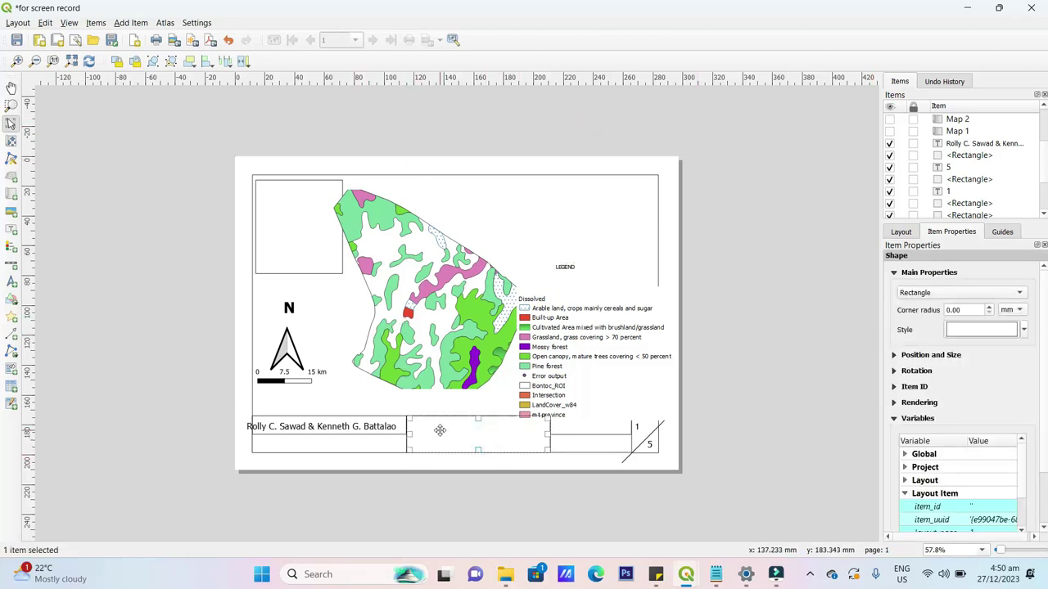
left_click(637, 435)
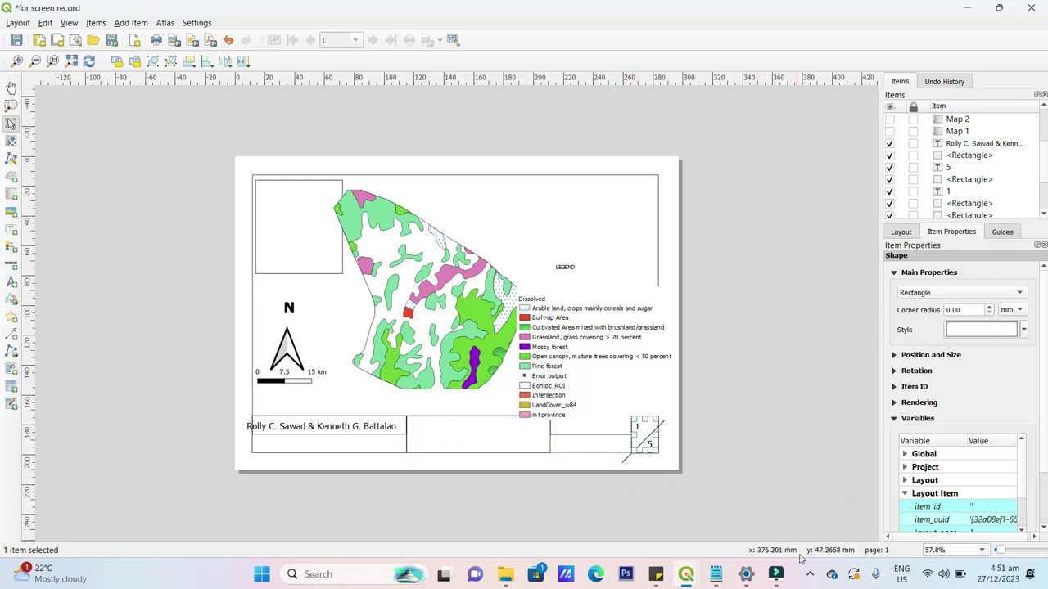
mouse_move(775, 574)
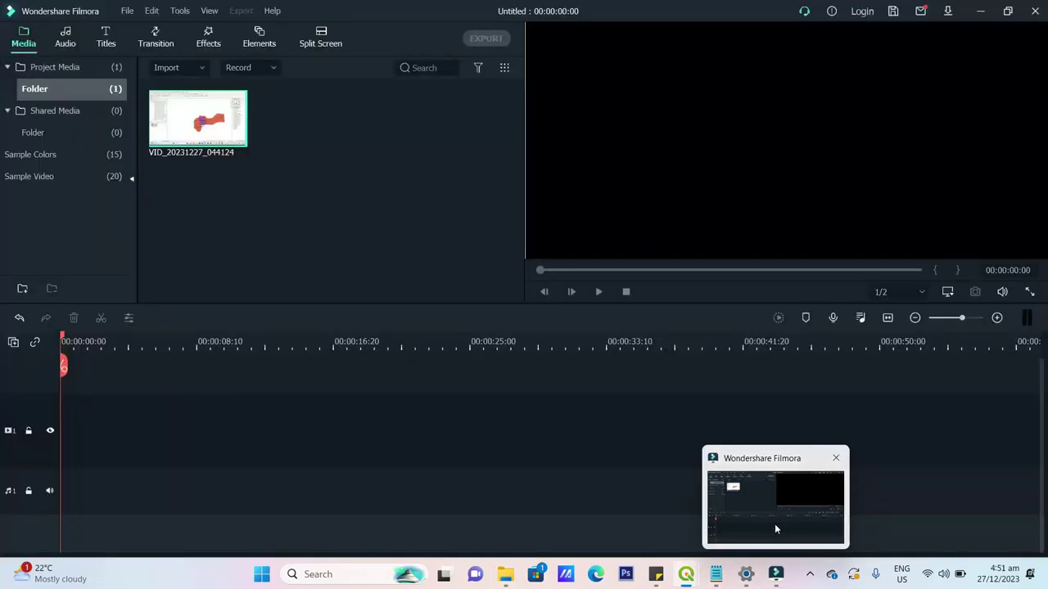
left_click(774, 523)
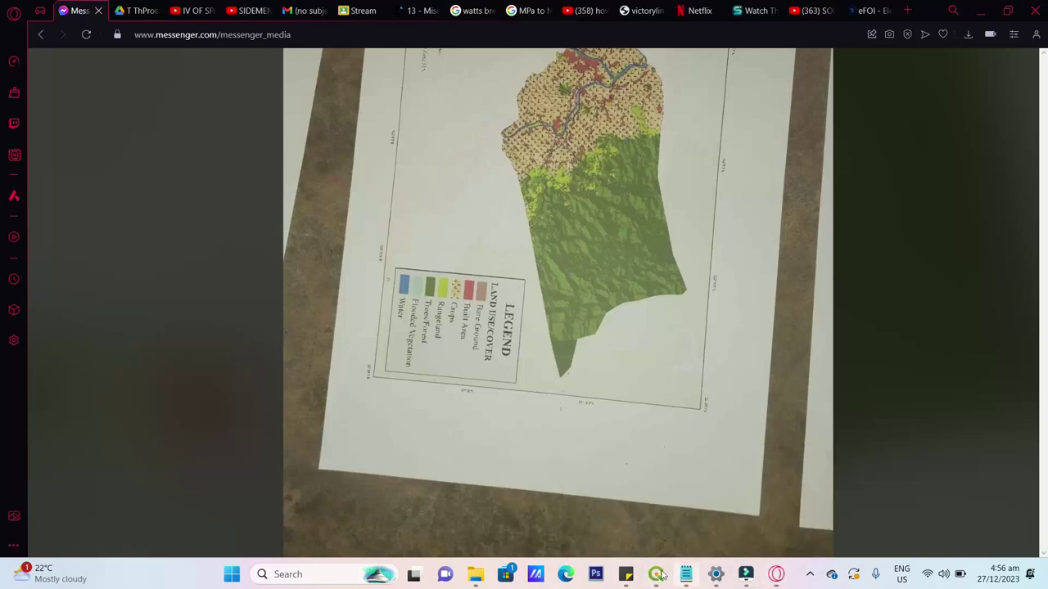
Switch to QGIS and add the gis_osm_waterways_free_1.shp layer from the philippines-latest-free.shp folder to the map
left_click(617, 532)
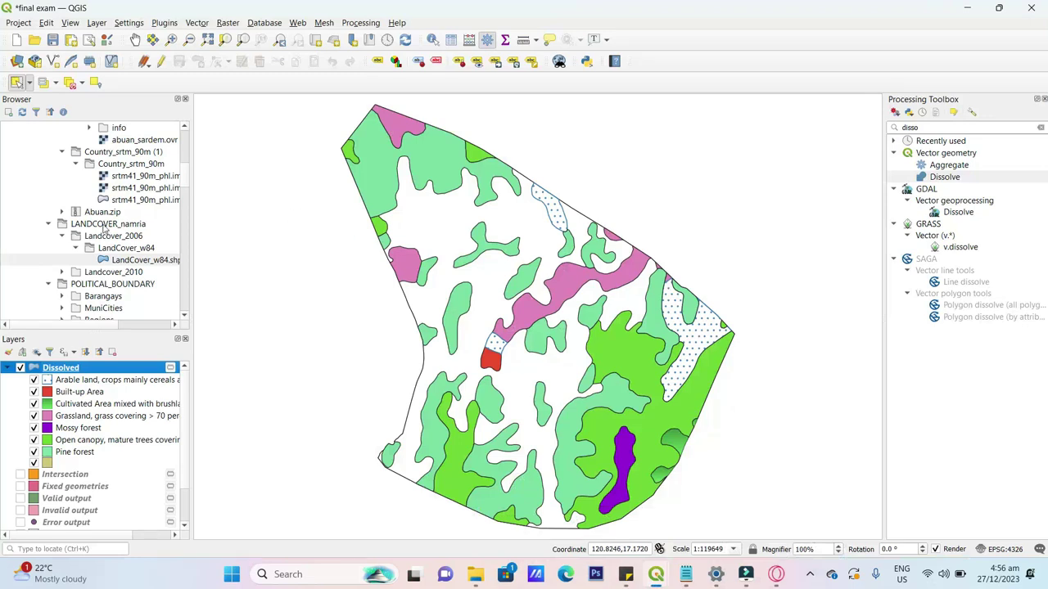
scroll(119, 233, "down", 1)
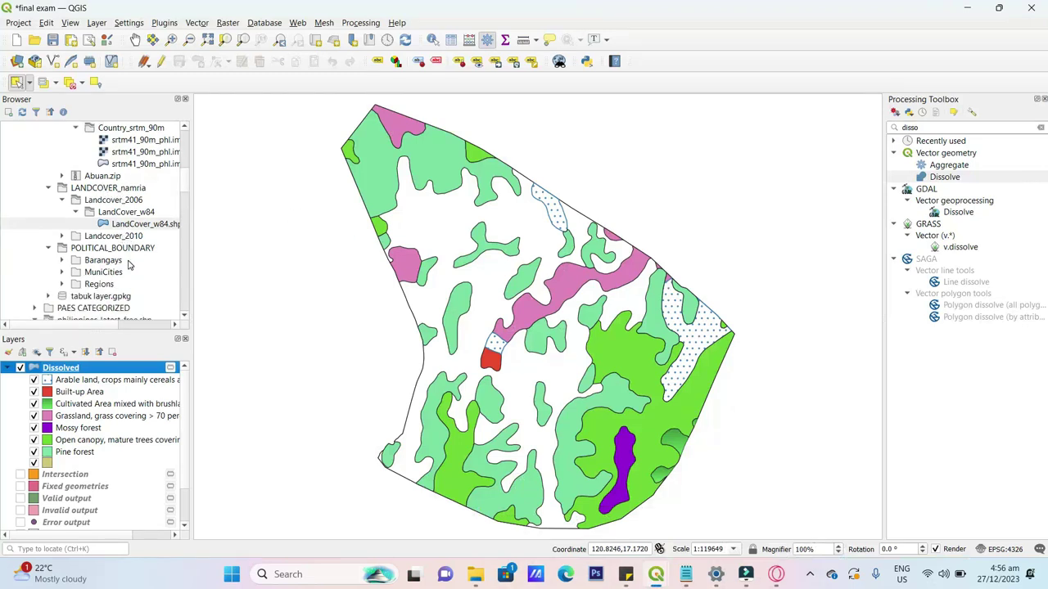
scroll(128, 264, "down", 1)
scroll(128, 264, "up", 4)
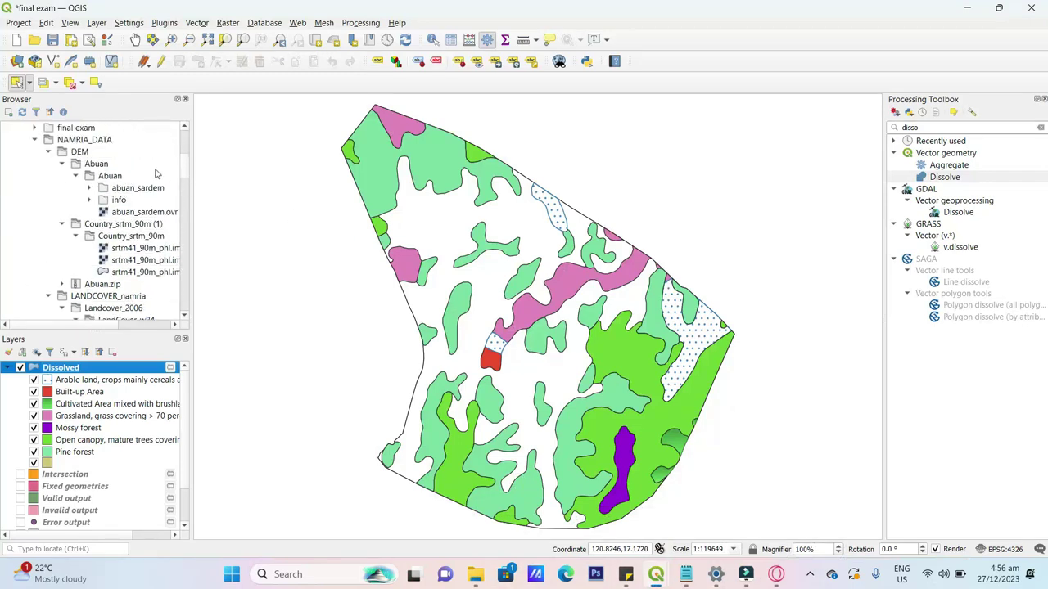
left_click_drag(187, 168, 187, 190)
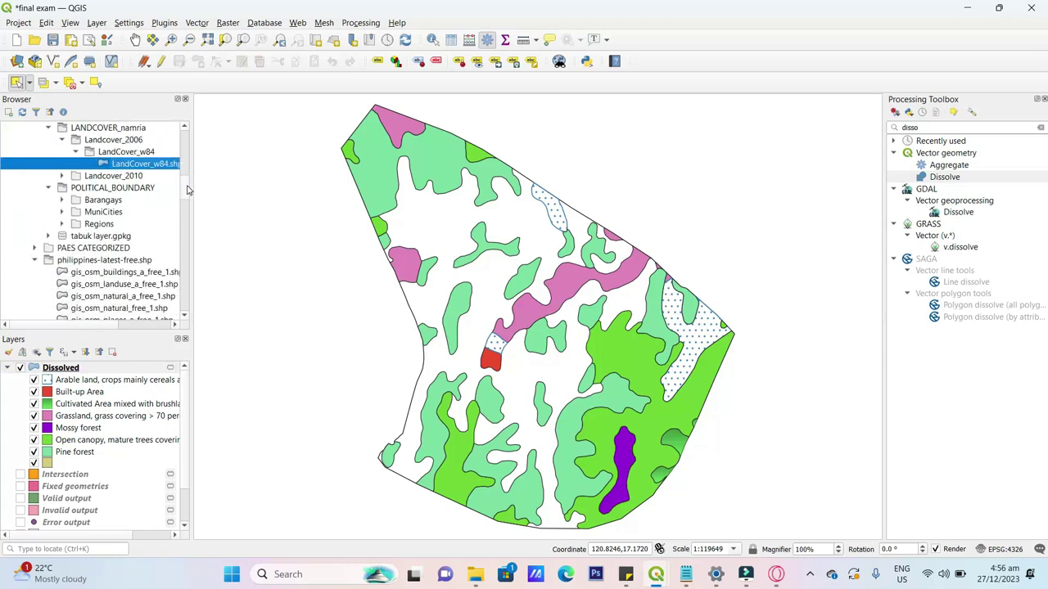
left_click(114, 260)
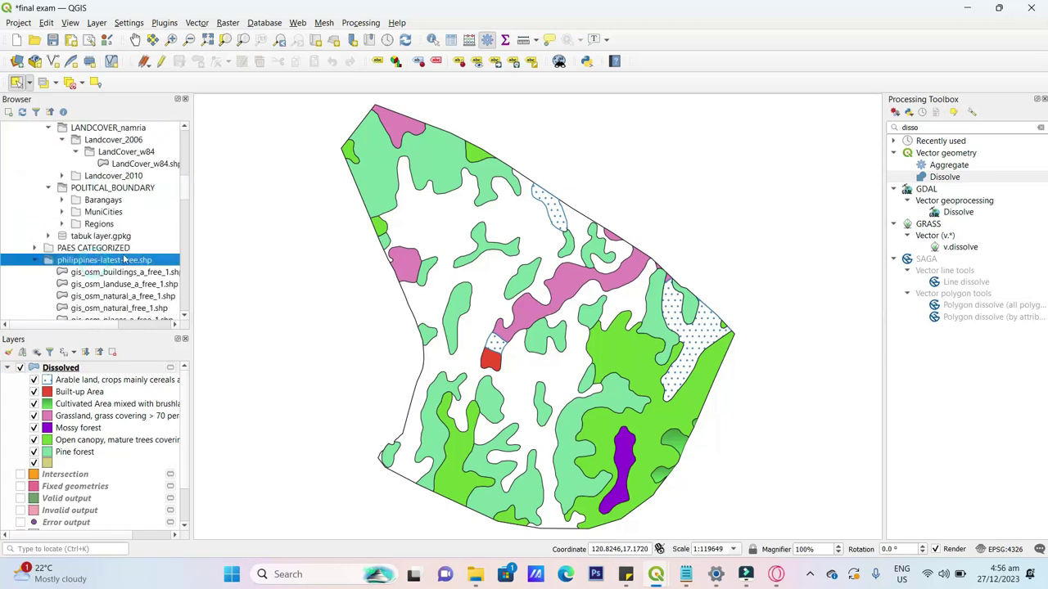
scroll(186, 195, "down", 6)
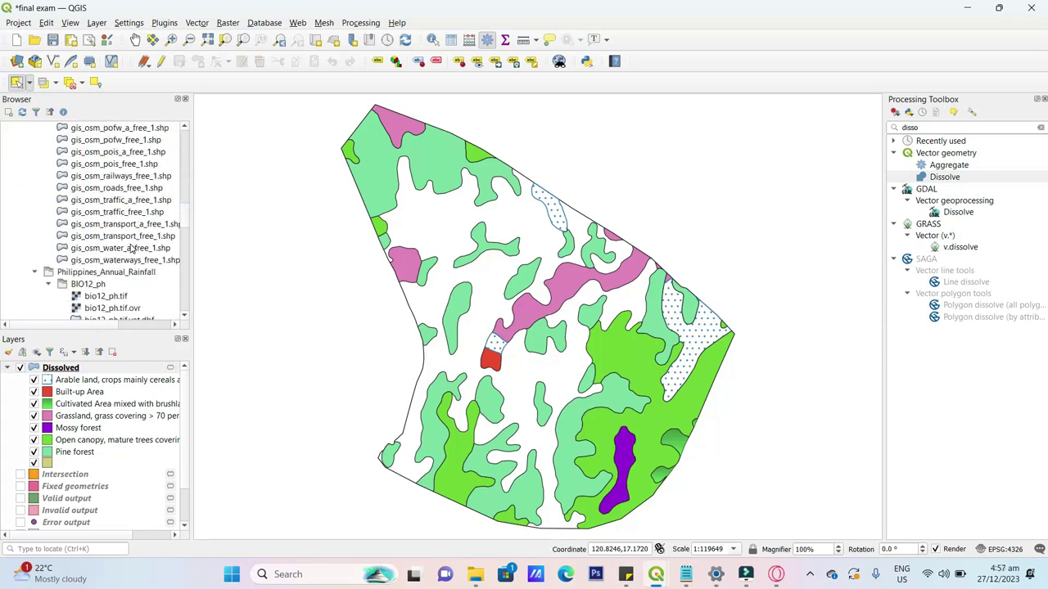
double_click(103, 260)
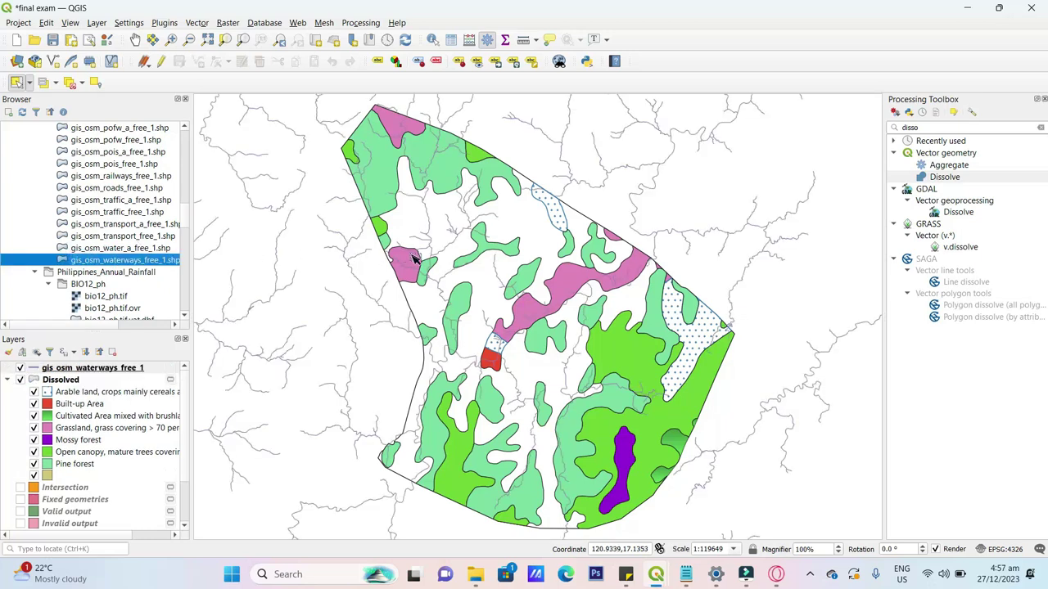
Clip the gis_osm_waterways_free_1 layer with Bontoc_ROI as the overlay, and hide the original waterways layer
left_click(933, 128)
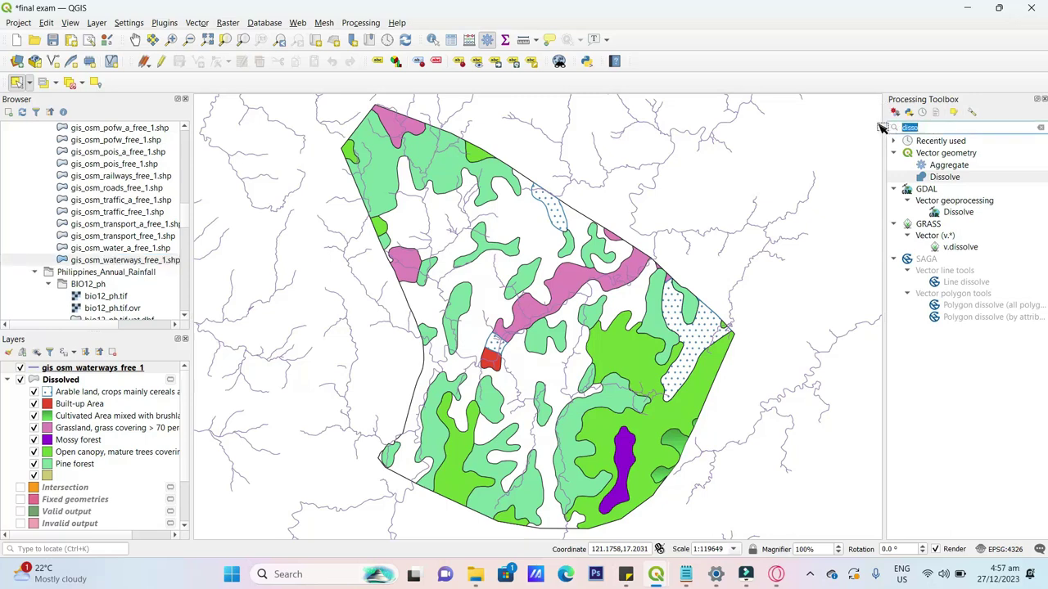
type("clip")
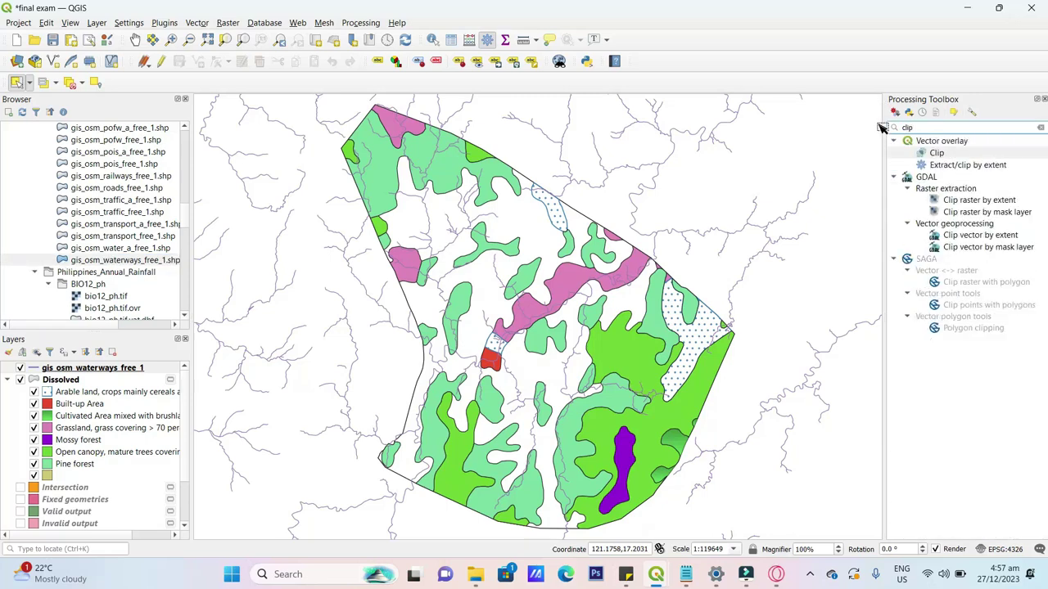
double_click(935, 153)
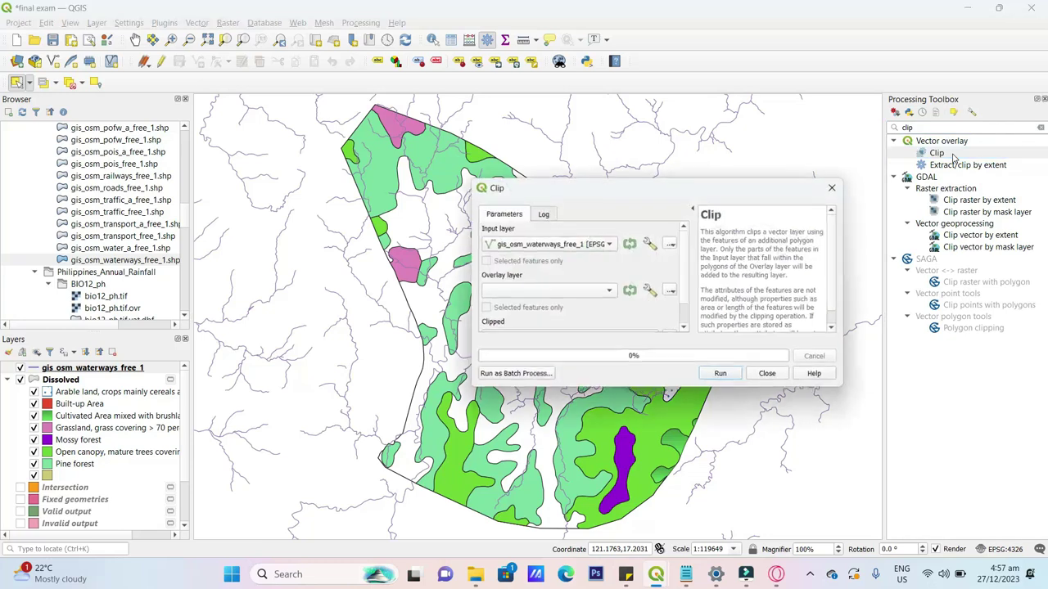
left_click(544, 295)
left_click(563, 301)
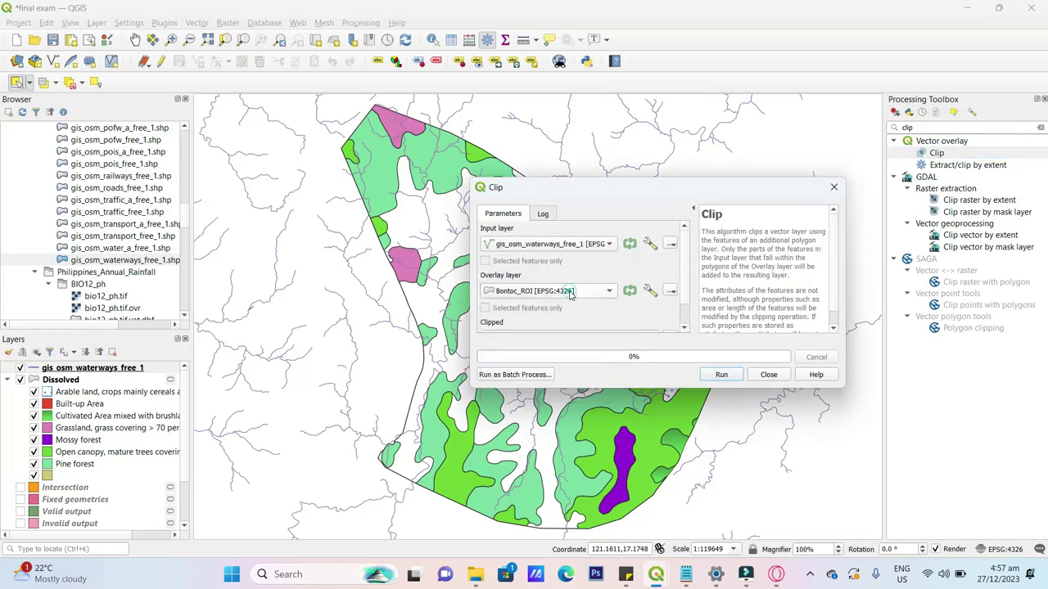
left_click(723, 374)
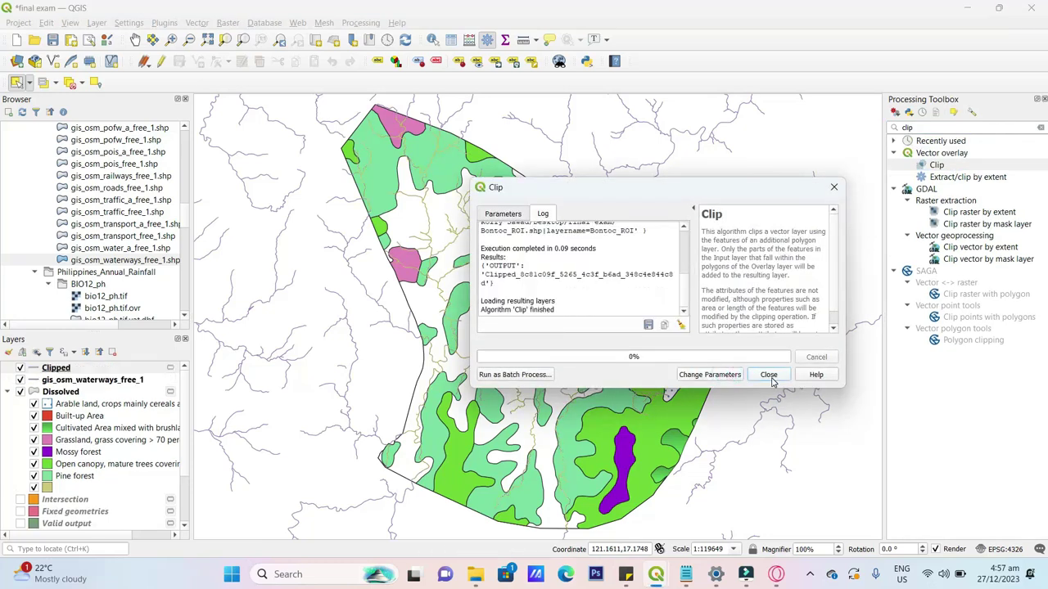
left_click(769, 374)
left_click(19, 380)
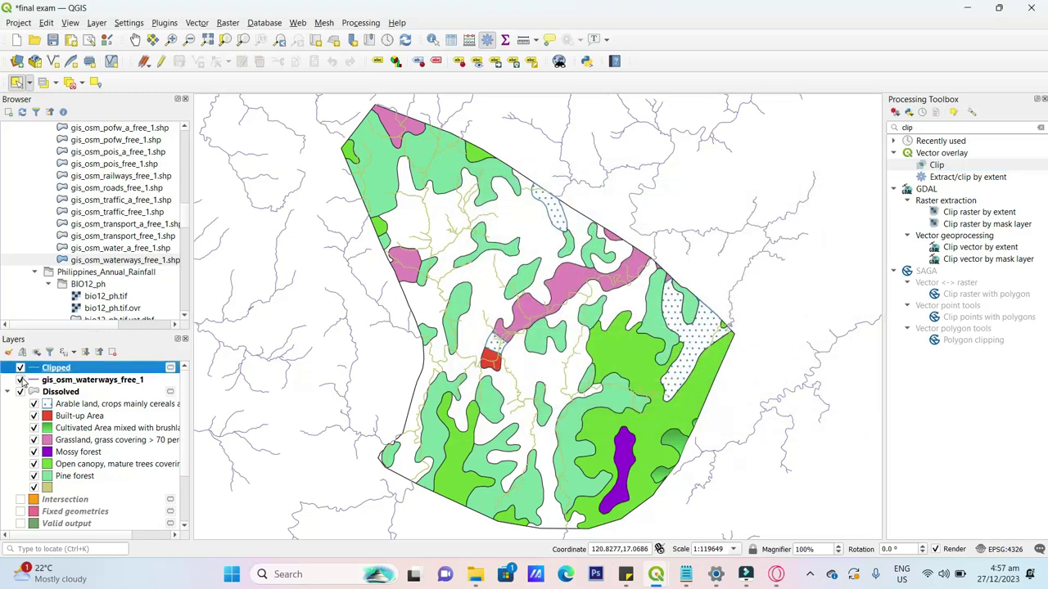
left_click(127, 379)
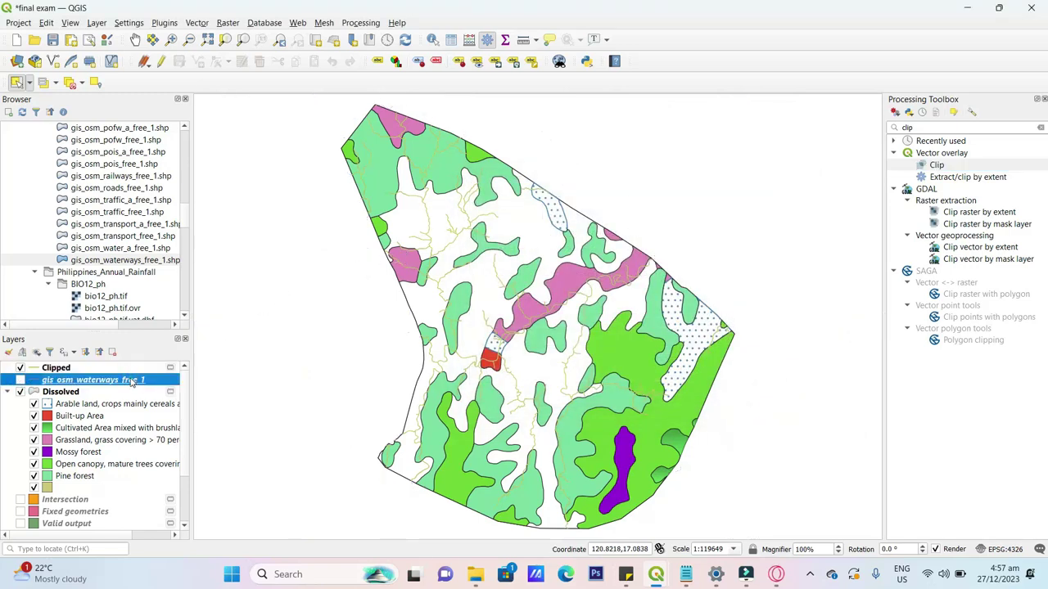
Change the line color of the clipped waterways layer to dark blue #1910cf
right_click(100, 368)
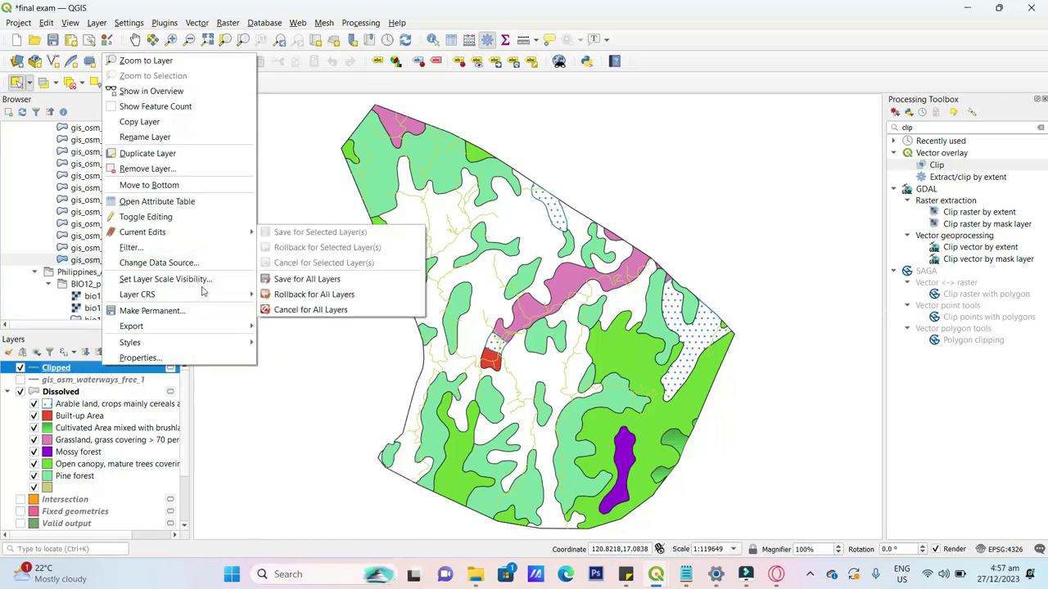
left_click(197, 358)
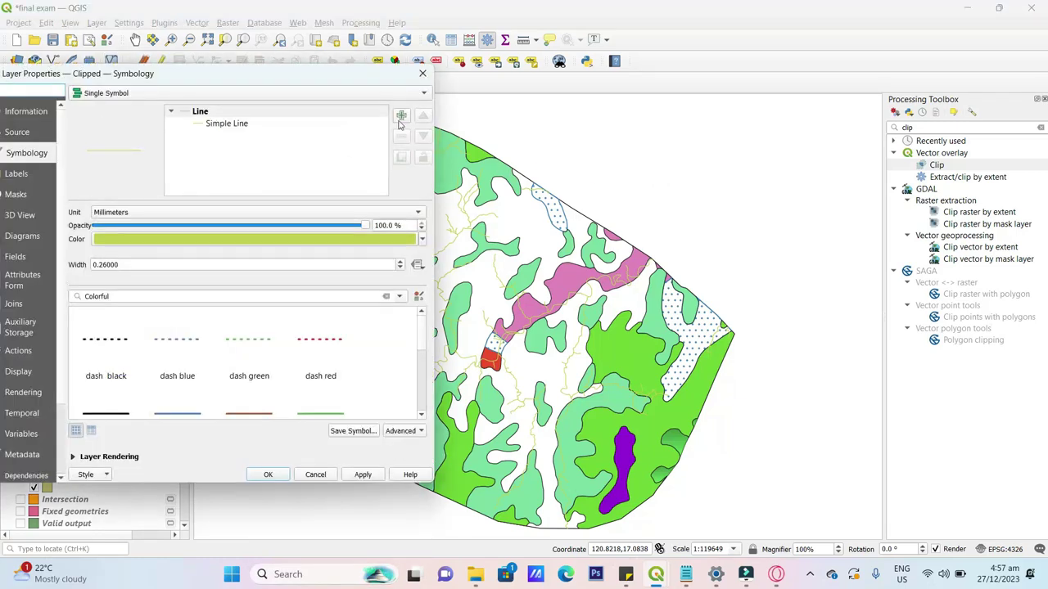
left_click_drag(273, 68, 812, 127)
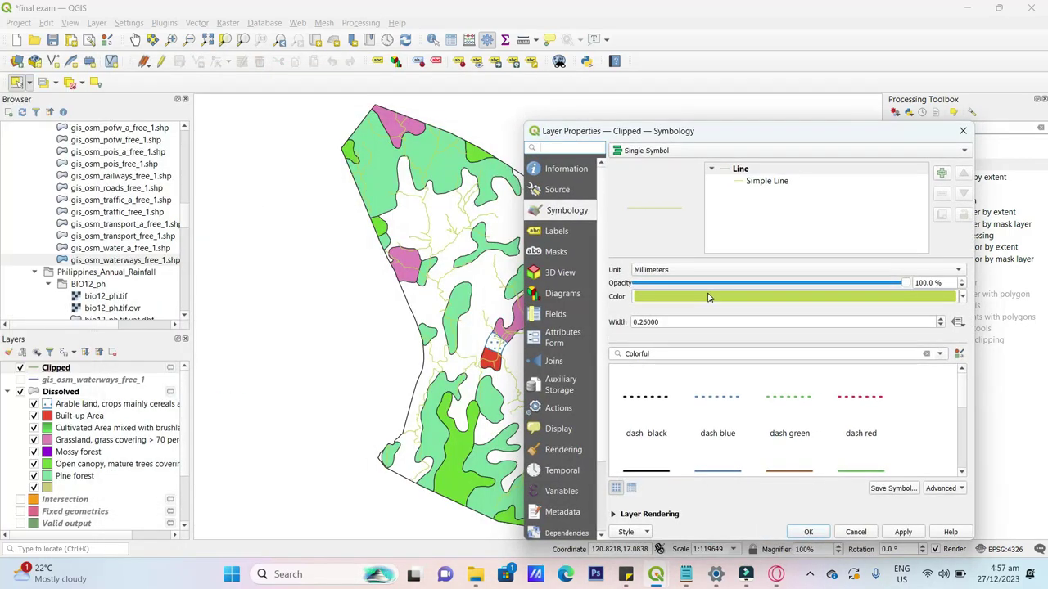
left_click(709, 297)
left_click_drag(646, 203, 662, 223)
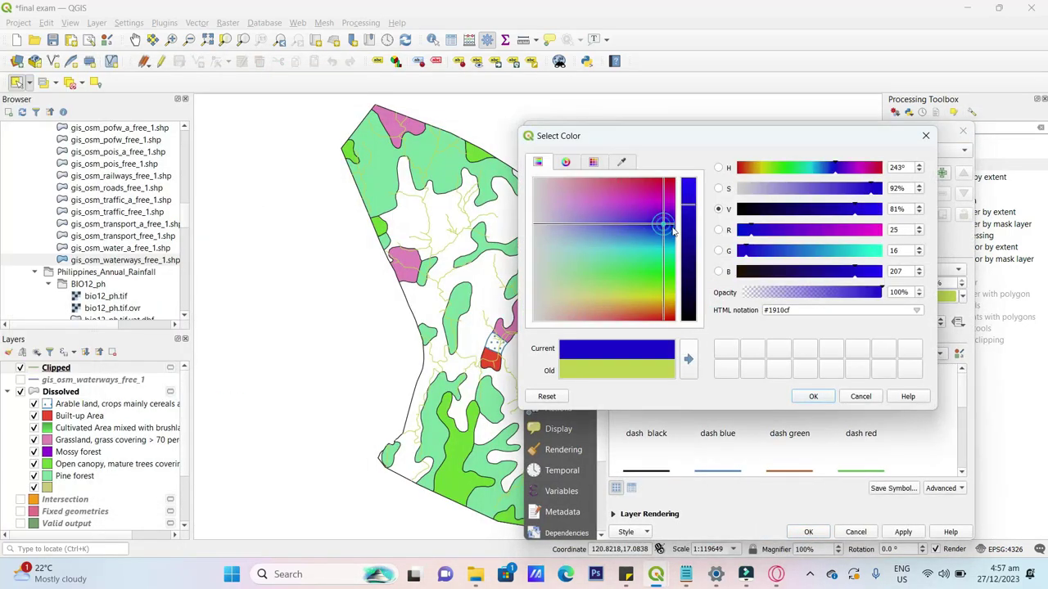
left_click(800, 398)
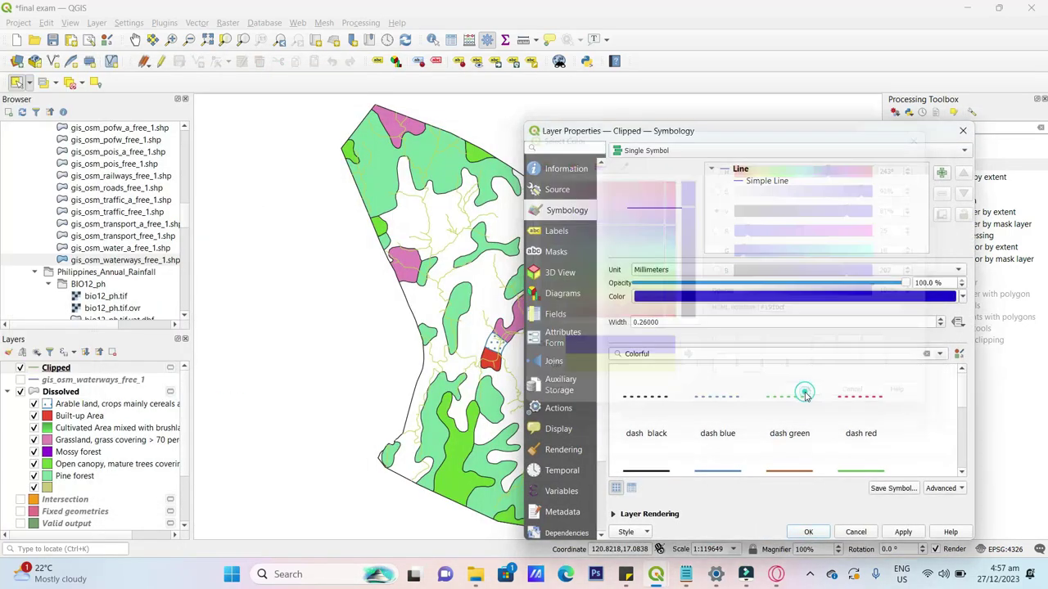
left_click(905, 531)
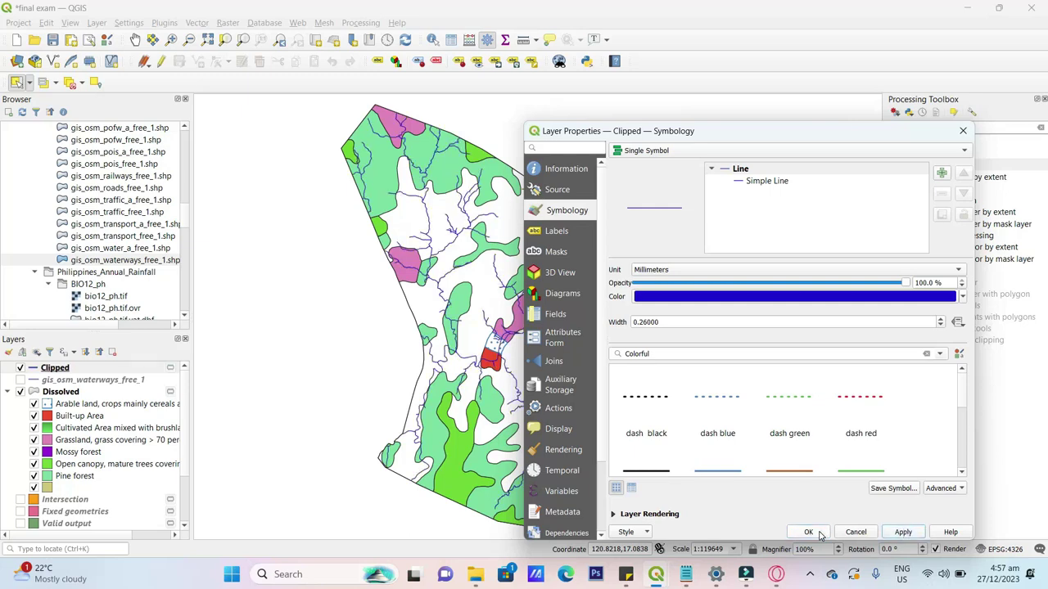
left_click(821, 533)
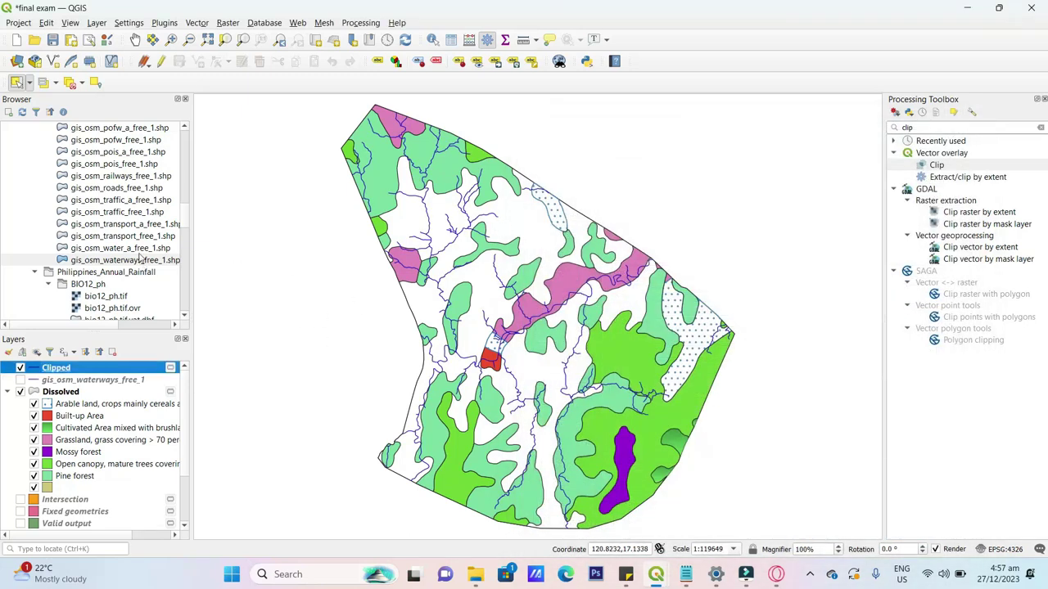
Try out the gis_osm_water_a_free_1.shp layer on the map and remove it from the project
double_click(141, 248)
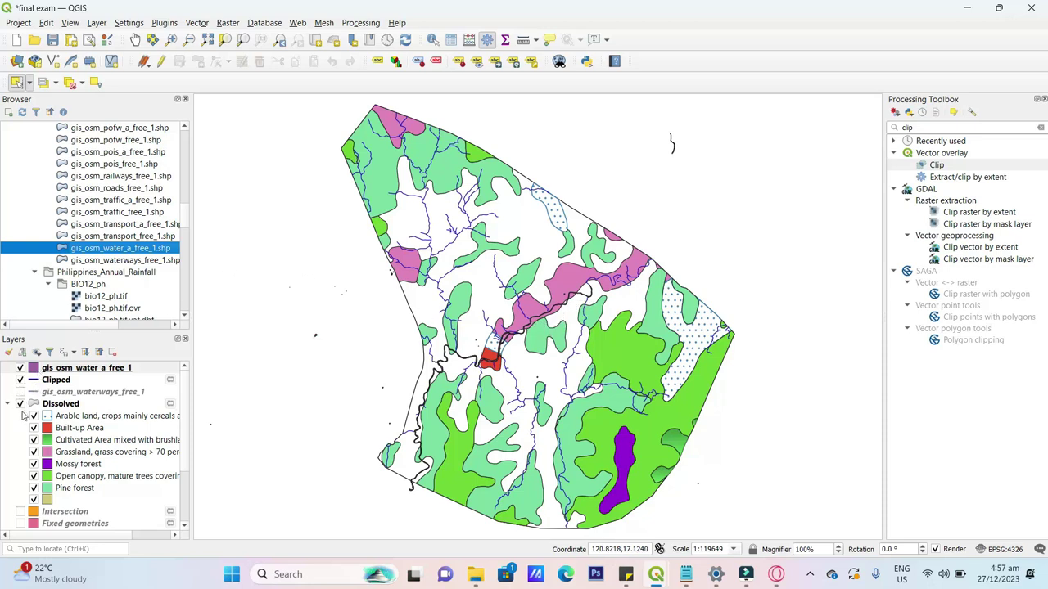
left_click(22, 370)
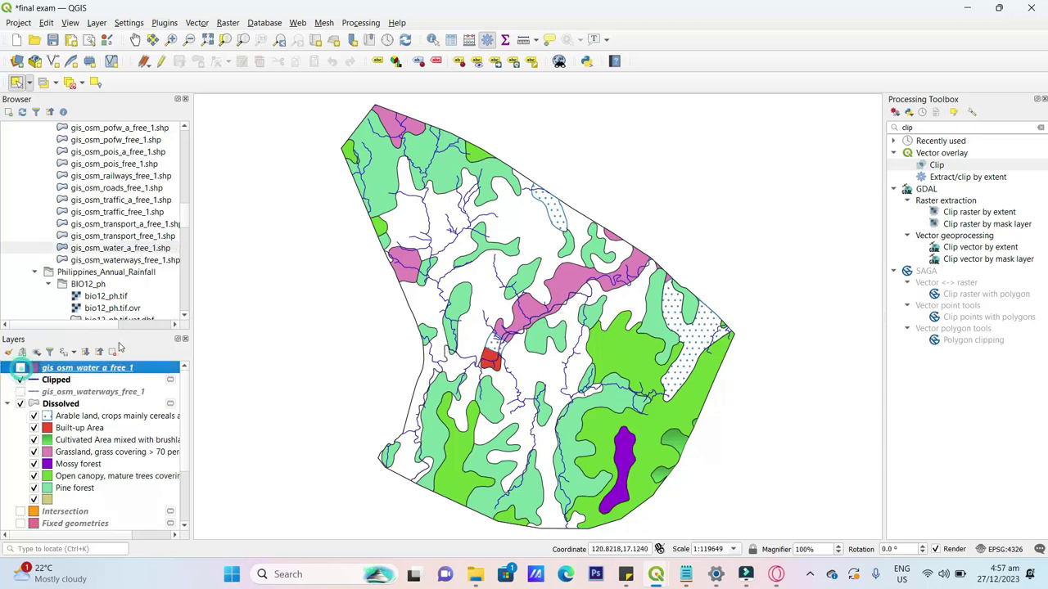
left_click(112, 352)
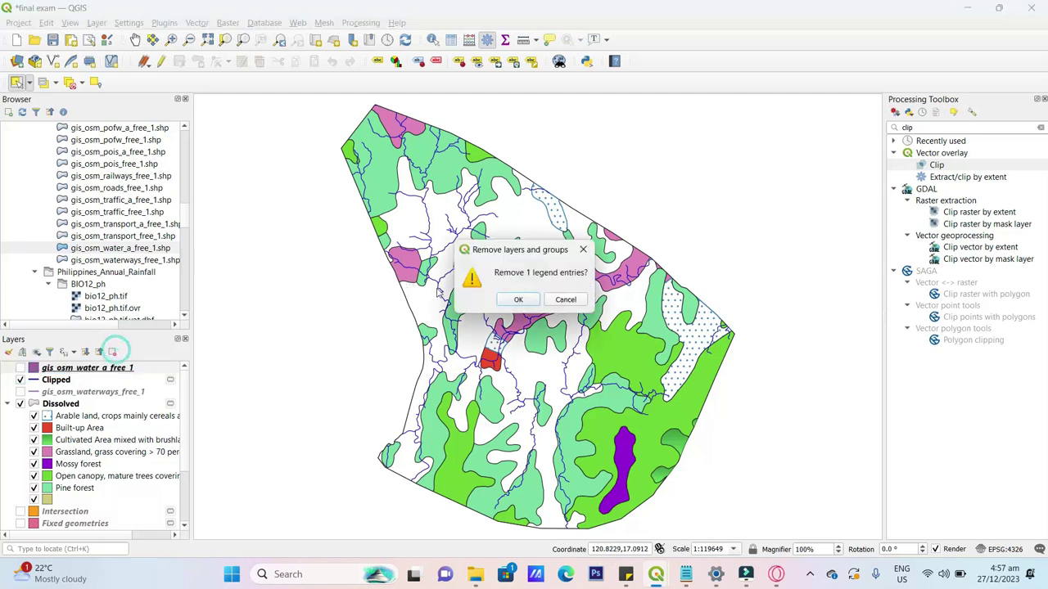
left_click(518, 299)
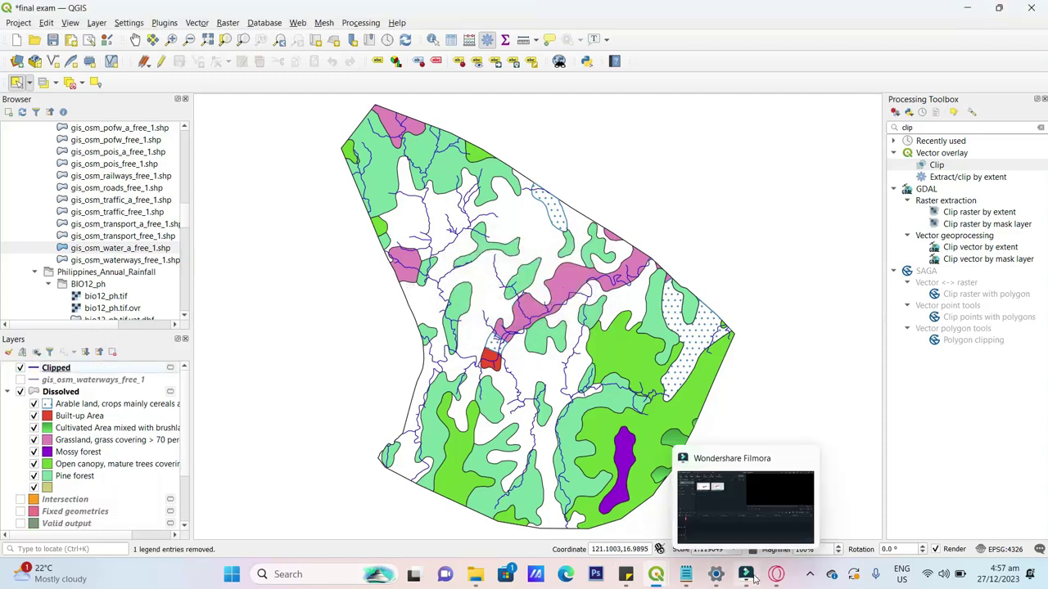
Check the map with waterways in the print layout and compare it with the reference map photo in the browser
mouse_move(656, 578)
left_click(724, 524)
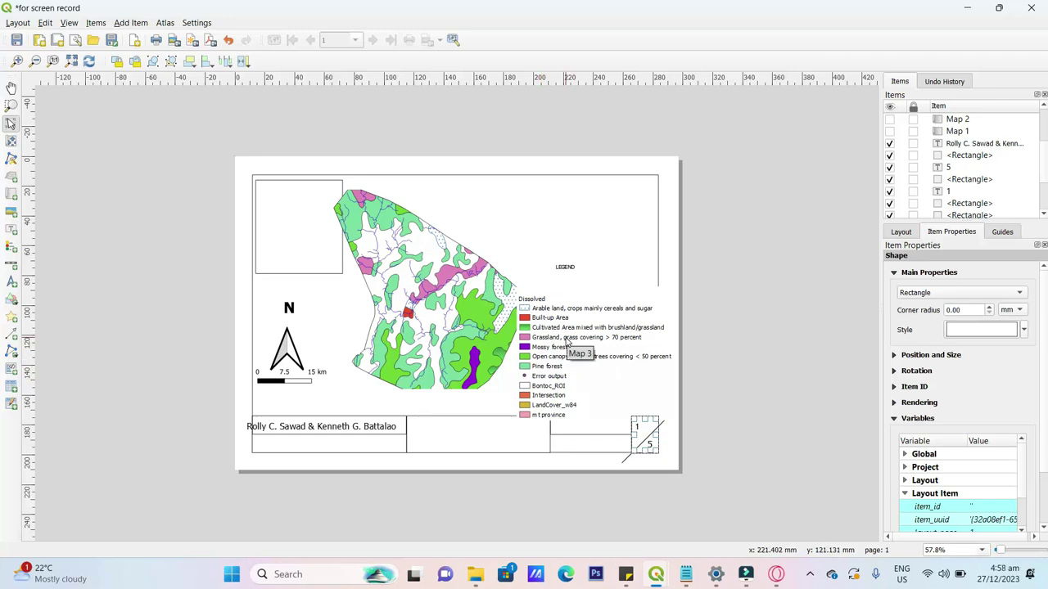
mouse_move(652, 564)
left_click(563, 499)
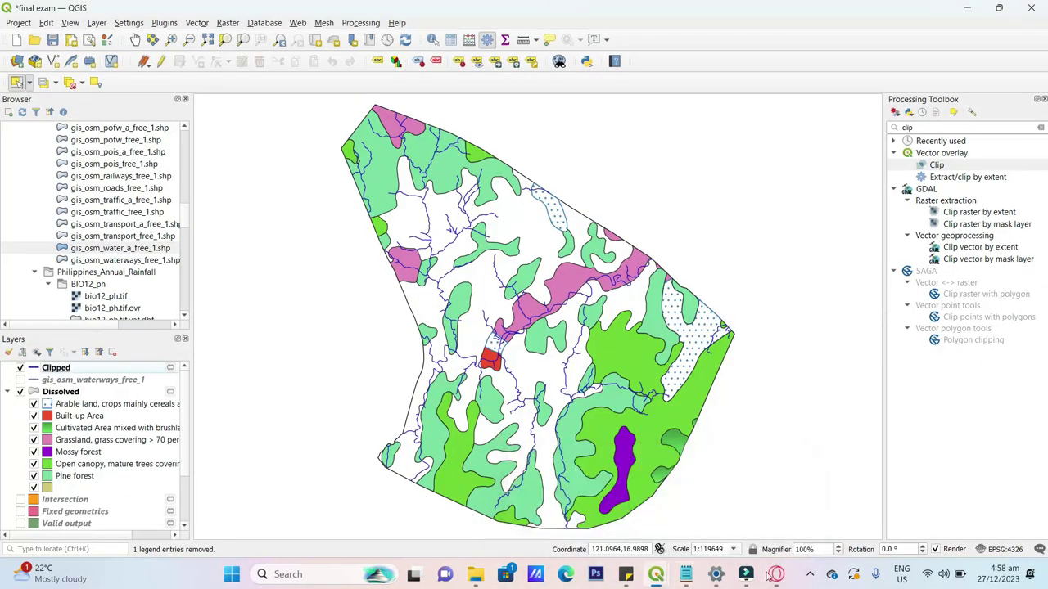
left_click(777, 576)
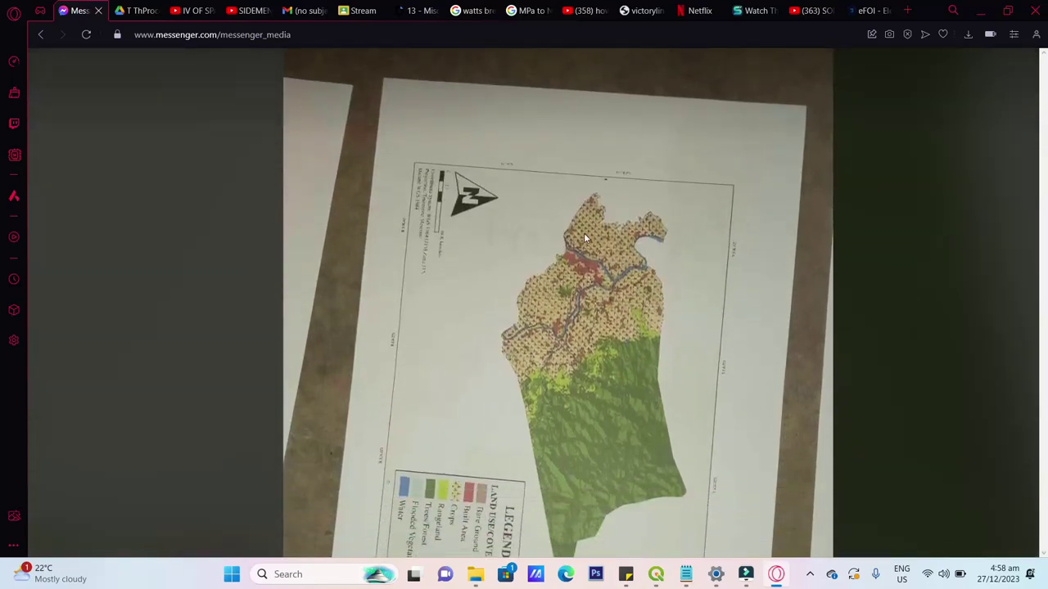
mouse_move(118, 95)
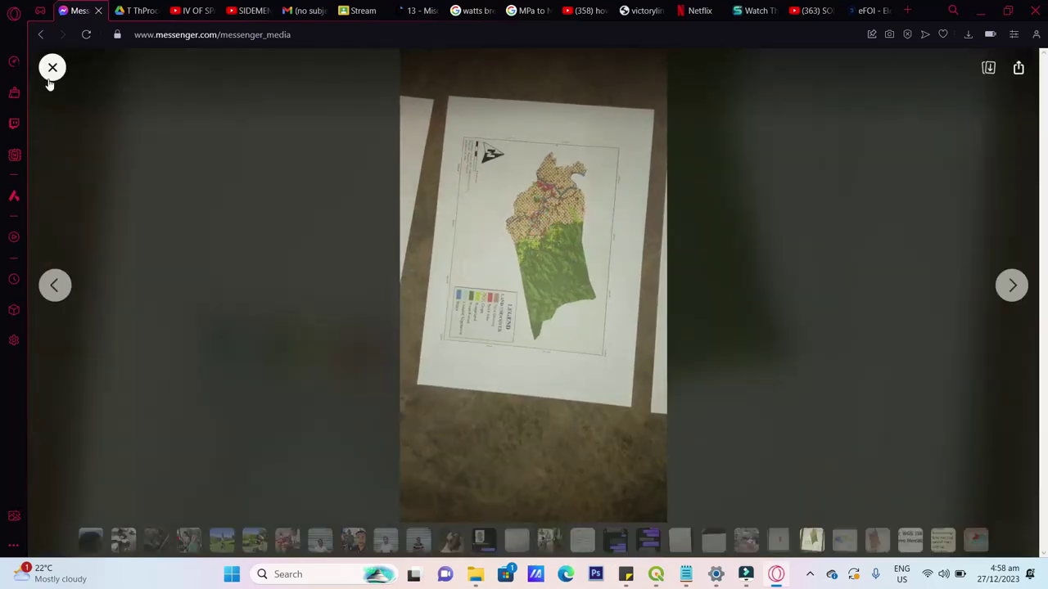